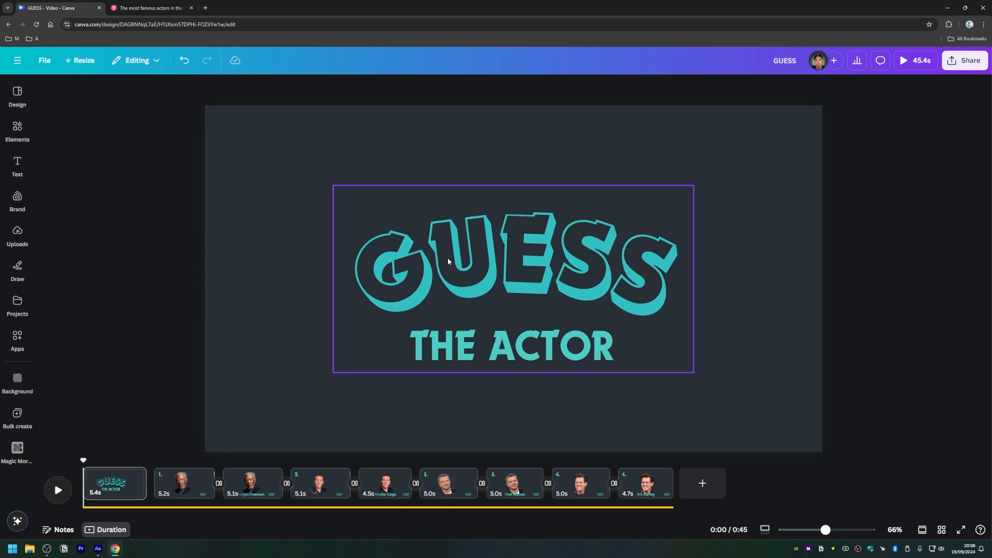
Step: Preview the GUESS video's intro and review each question and answer page up to number 4
click(58, 490)
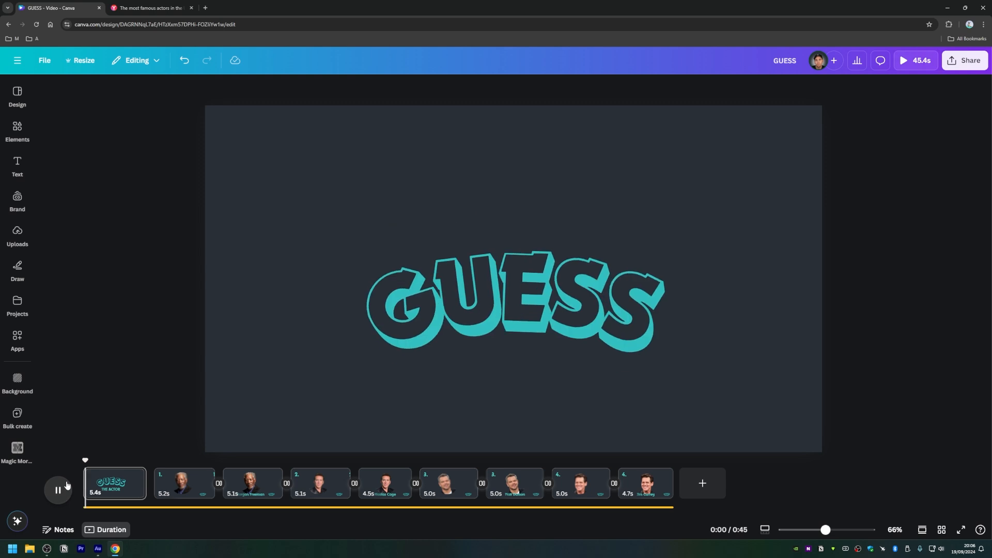
key(space)
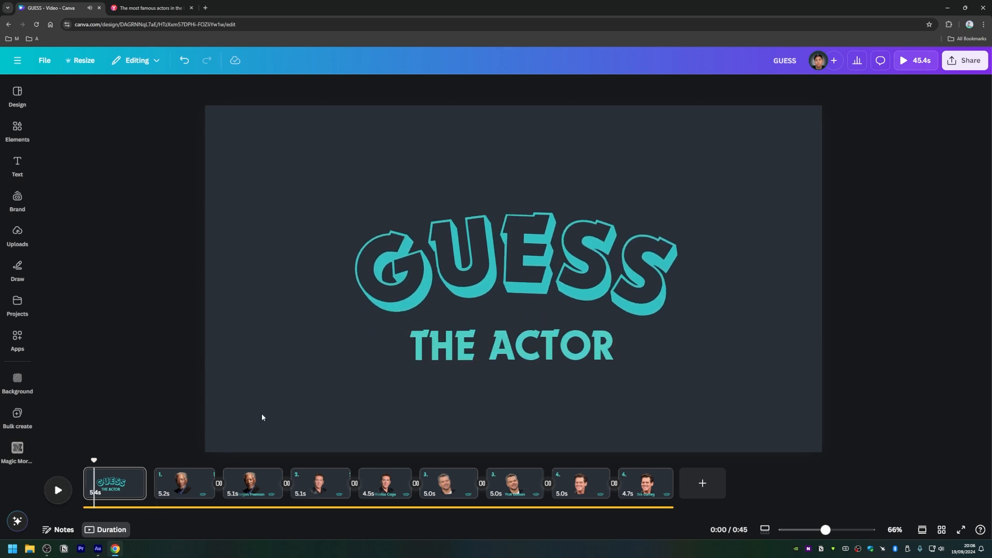
click(184, 480)
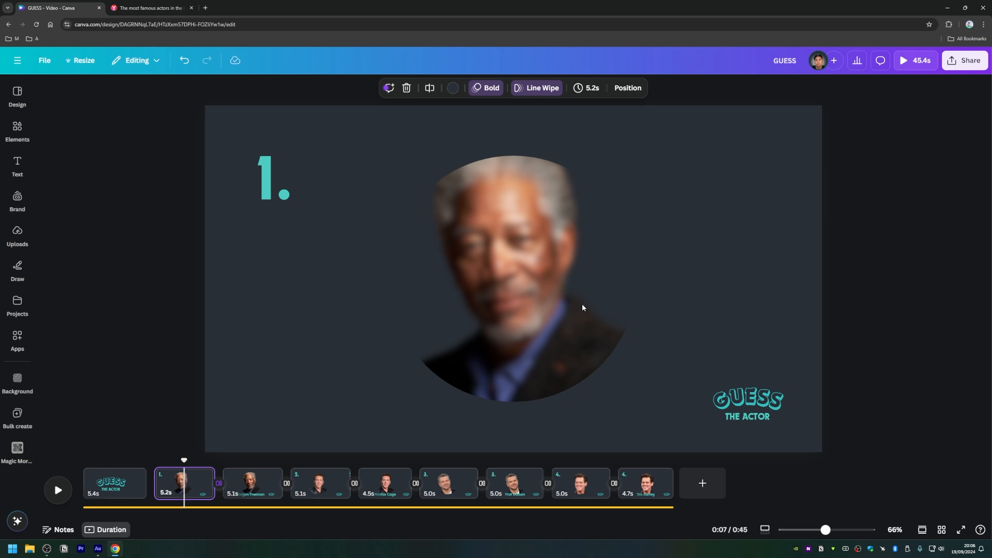
click(501, 237)
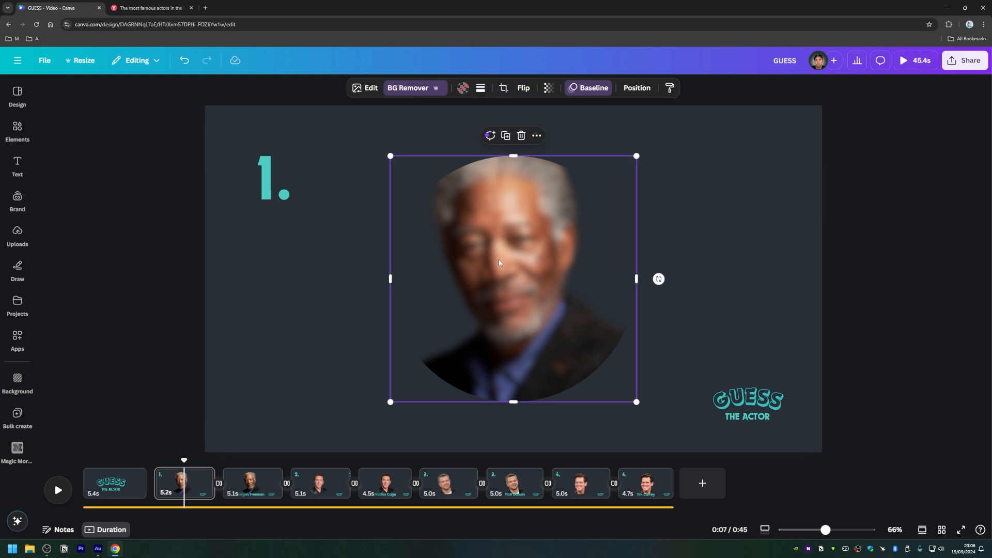
click(266, 318)
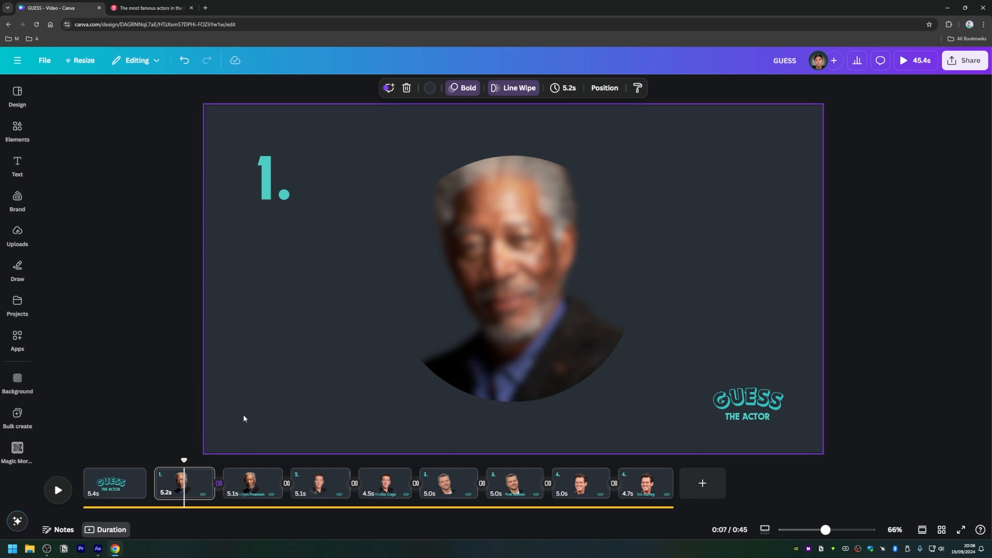
mouse_move(213, 476)
click(249, 484)
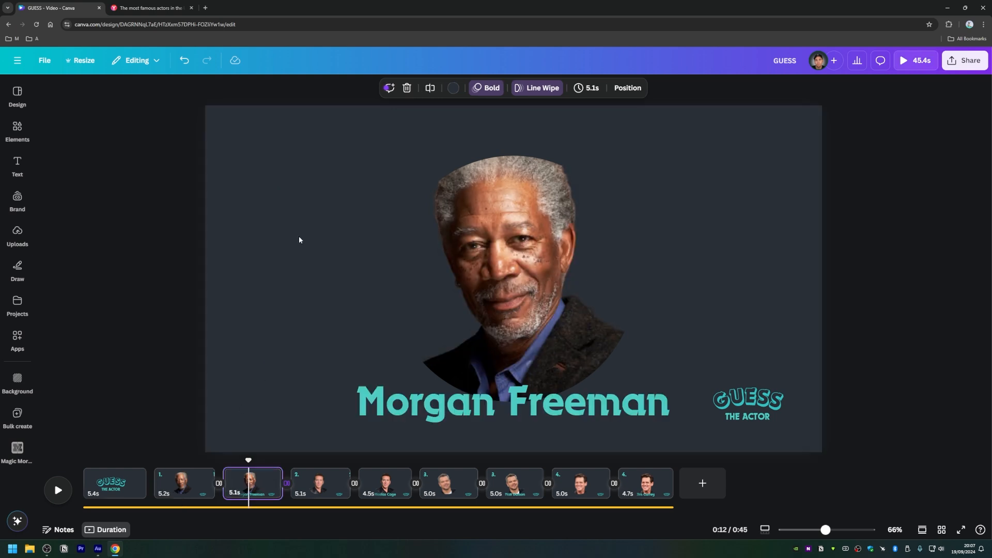
click(310, 484)
click(385, 483)
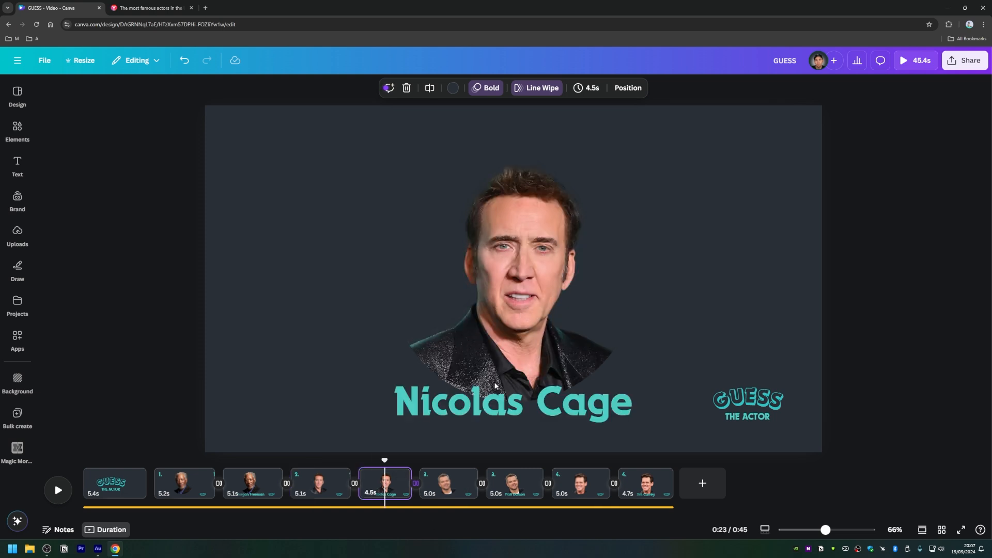
click(453, 476)
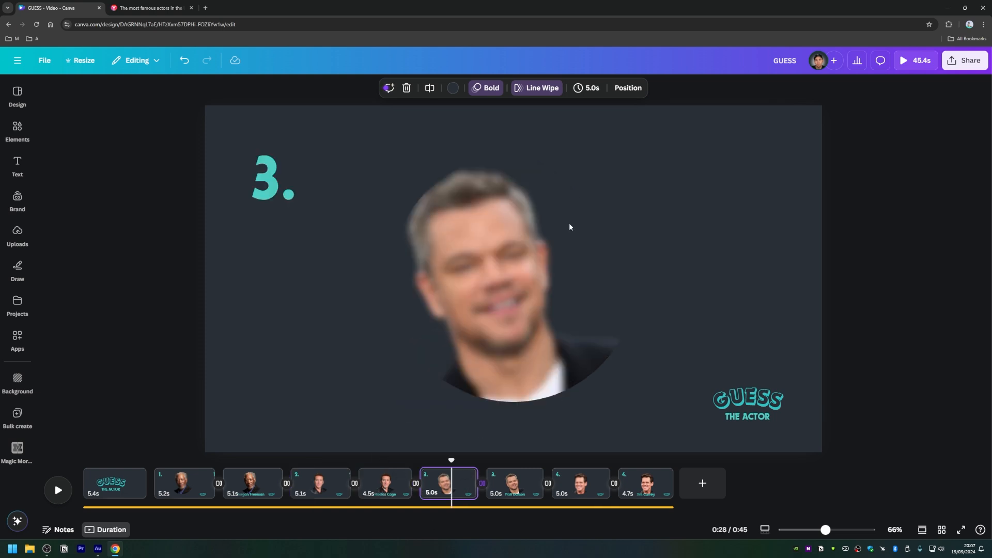
click(506, 481)
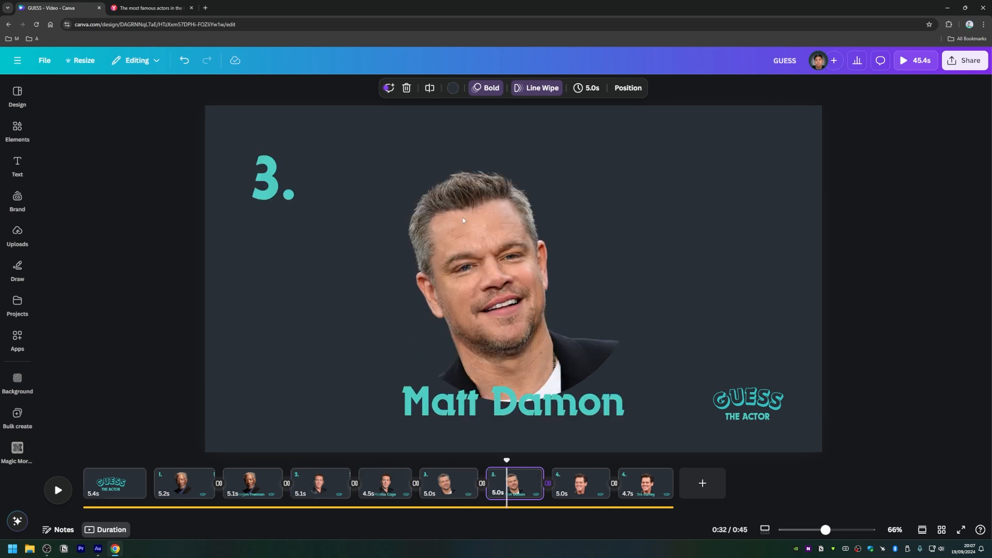
click(587, 481)
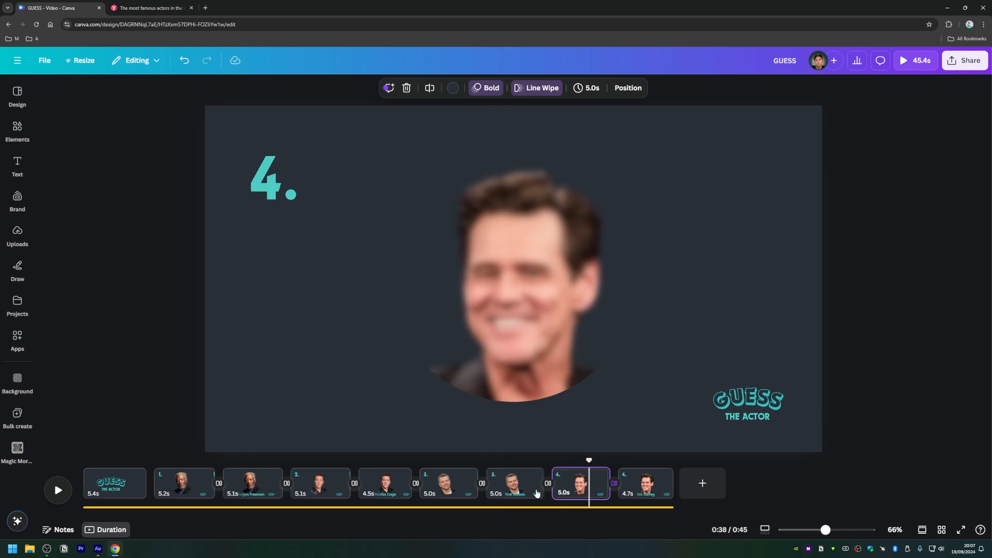
click(635, 481)
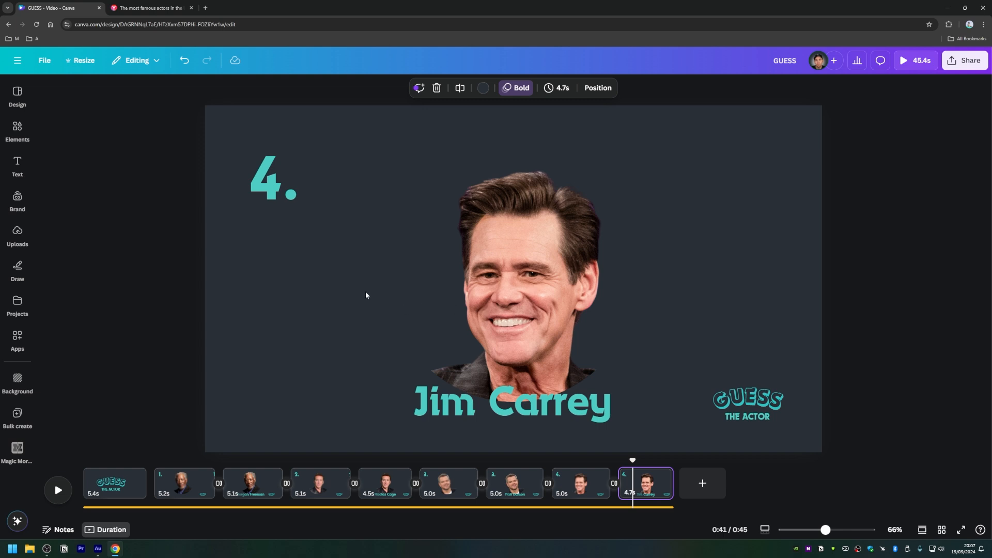
Step: Examine the first question page's animation, transition and timing settings and the video's background audio track
click(196, 486)
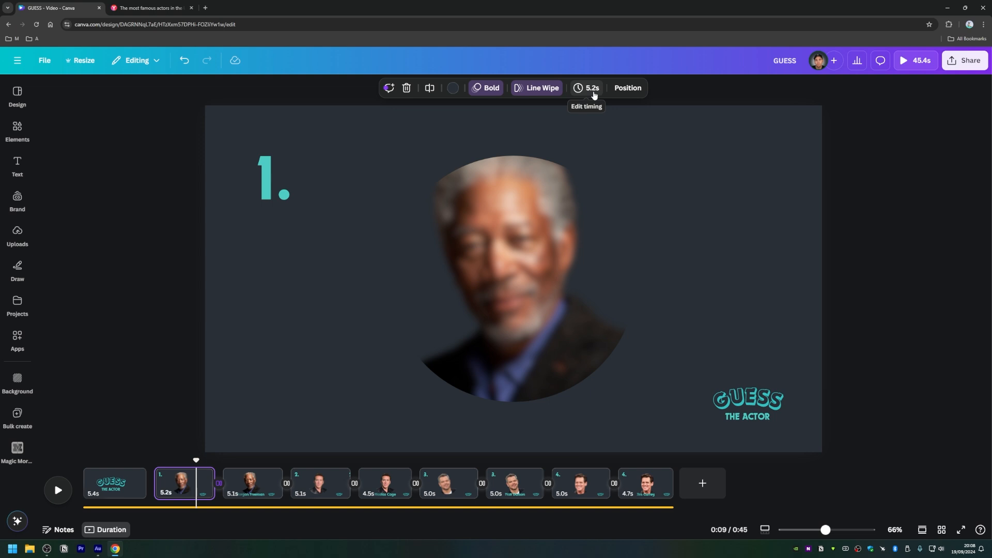
click(192, 485)
click(221, 509)
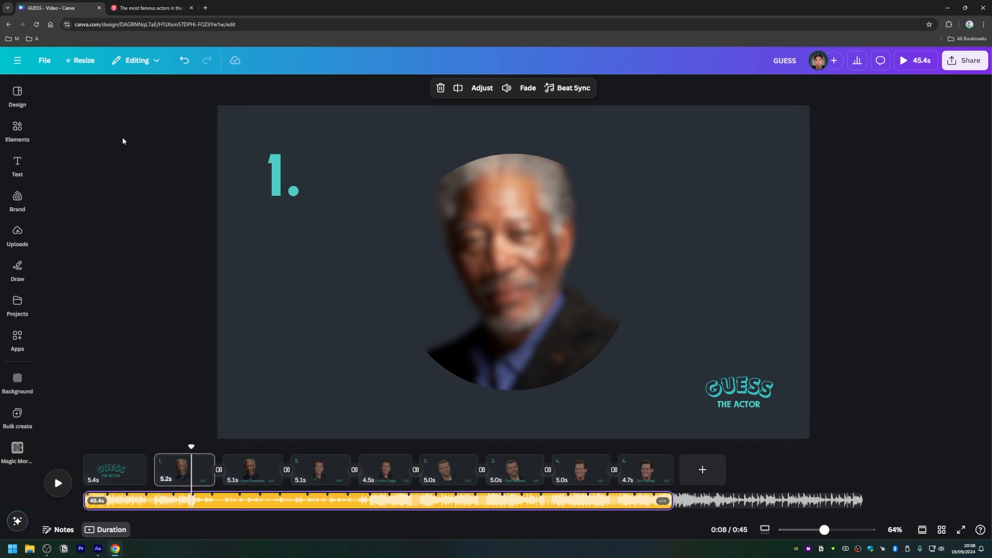
Step: Switch to the YouGov page and look through The Most Famous Actors (Q2 2024) ranking
click(149, 8)
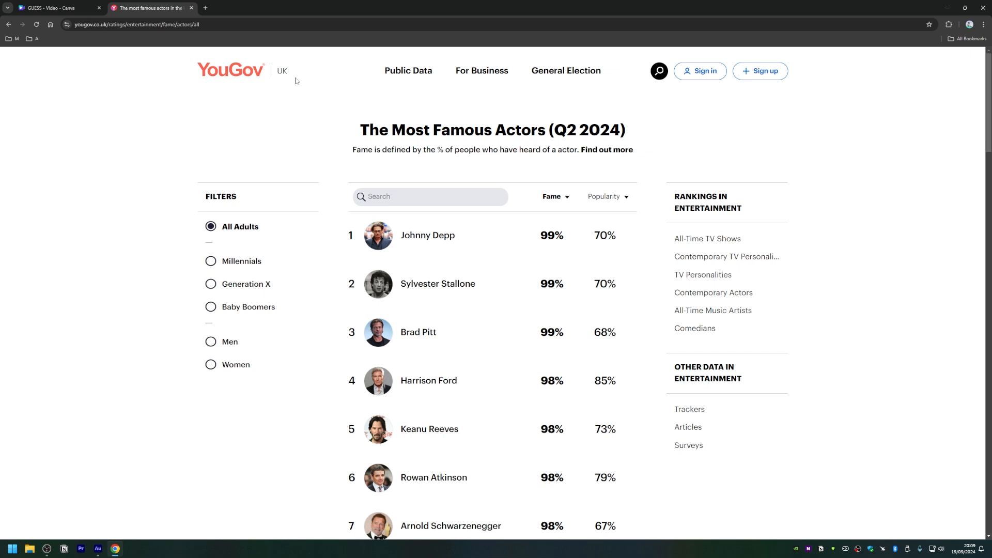
click(279, 73)
scroll(429, 279, down, 2)
scroll(436, 366, up, 2)
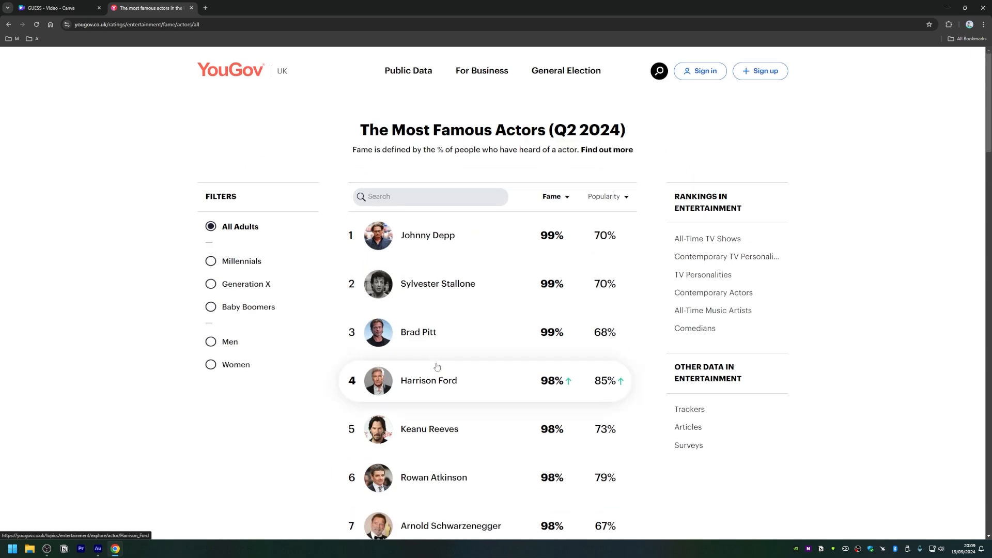
Step: Switch back to Canva and create a blank Video (1080p) design of 1920 × 1080 px
click(85, 4)
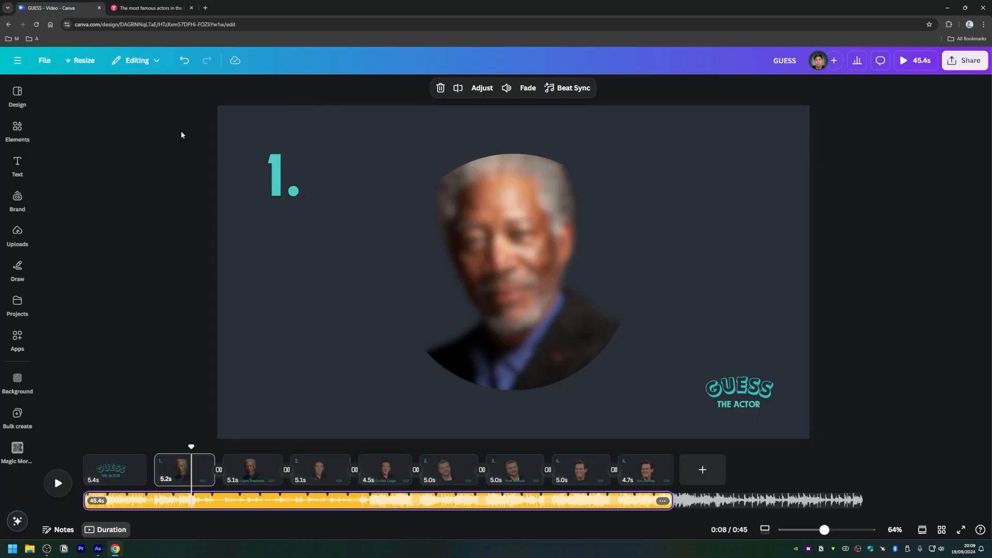
click(170, 142)
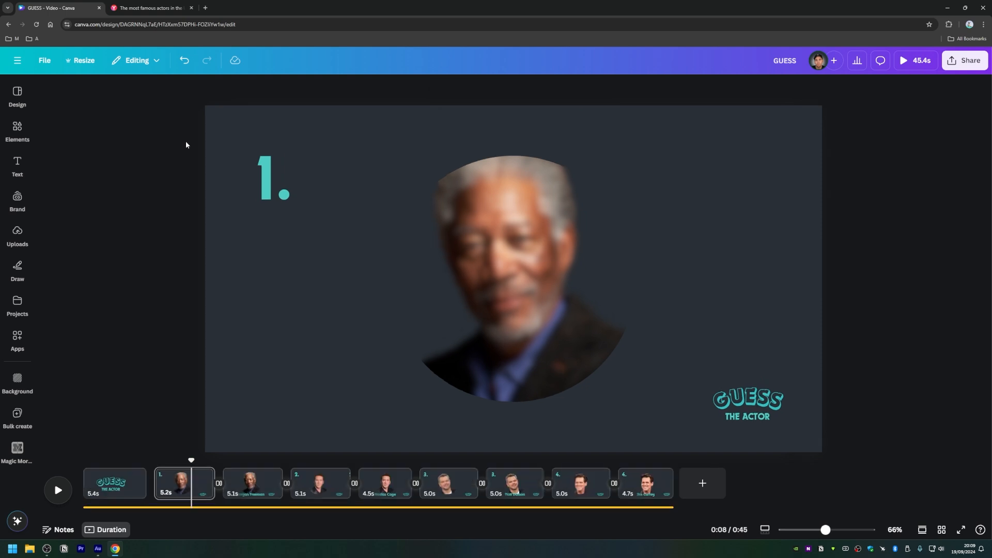
click(18, 61)
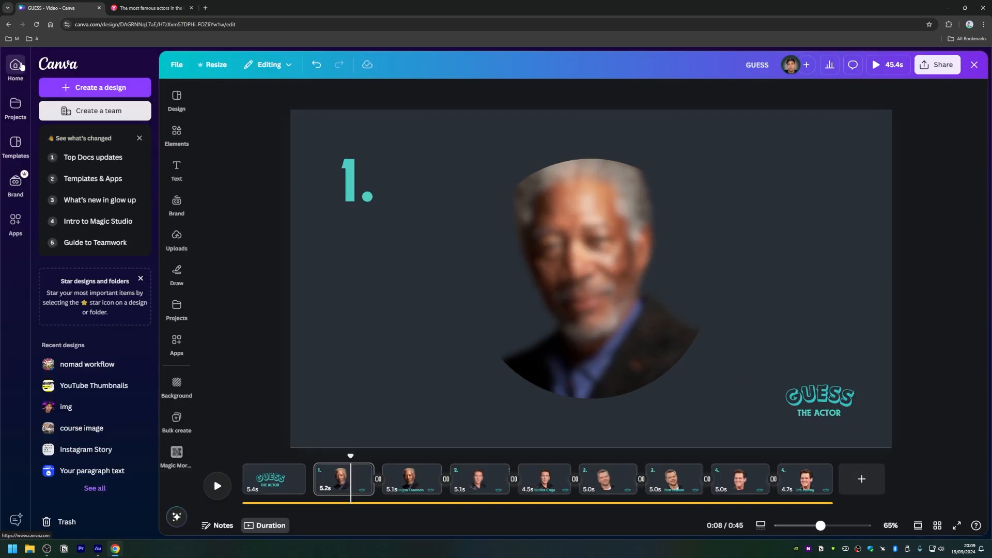
click(94, 93)
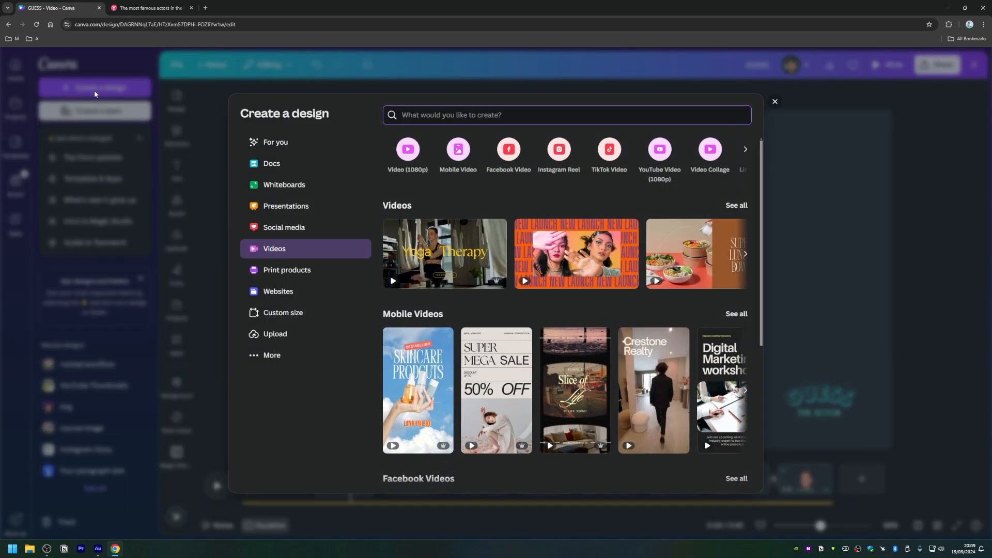
click(407, 150)
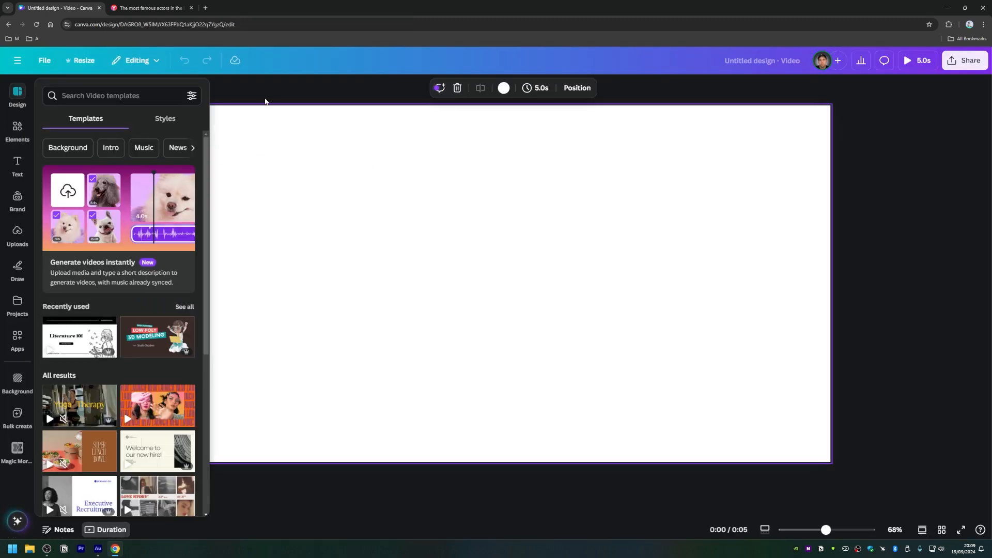
Step: Set the page background to the dark slate blue from the brand kit's AI palette
click(500, 88)
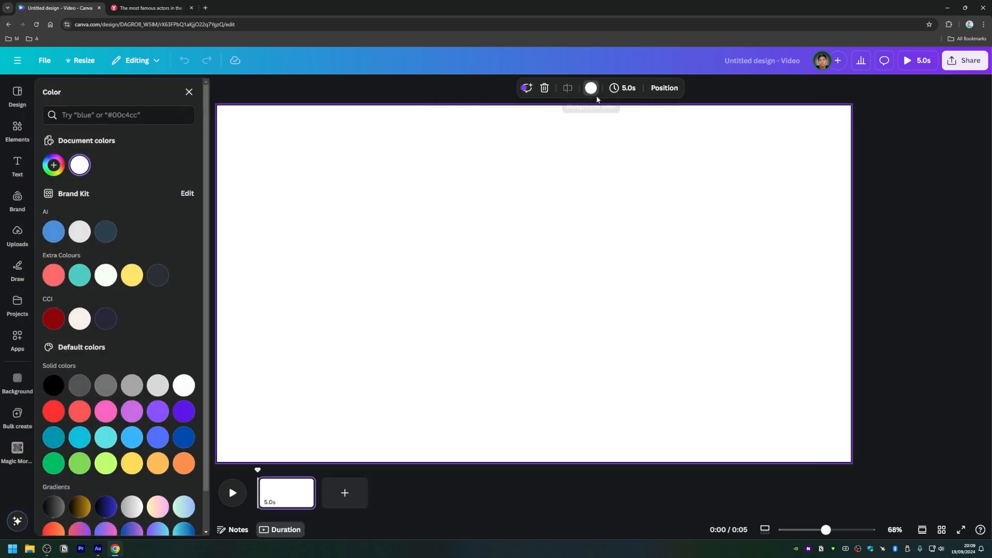
click(110, 237)
click(237, 92)
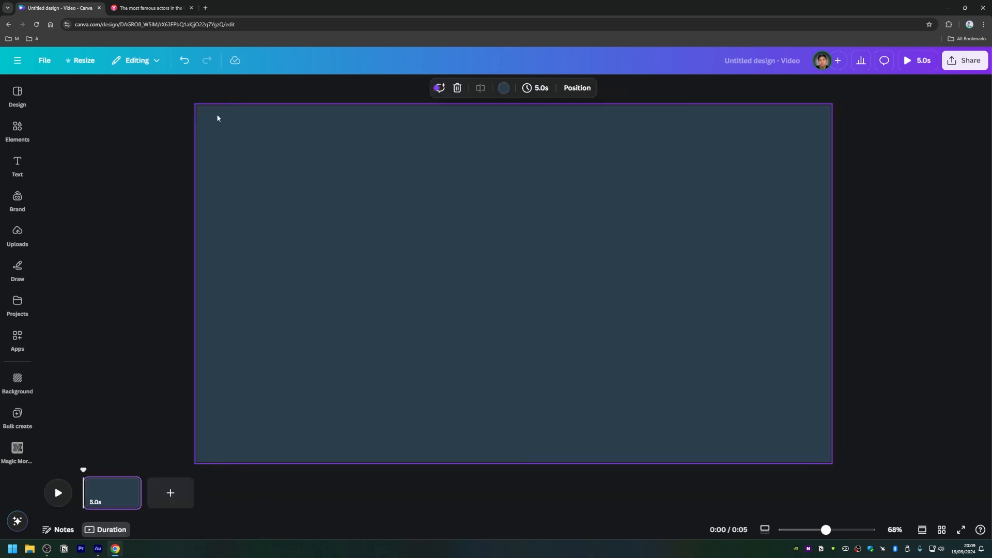
Step: Insert the "instant CLASSIC" font combination onto the page
mouse_move(18, 265)
click(17, 163)
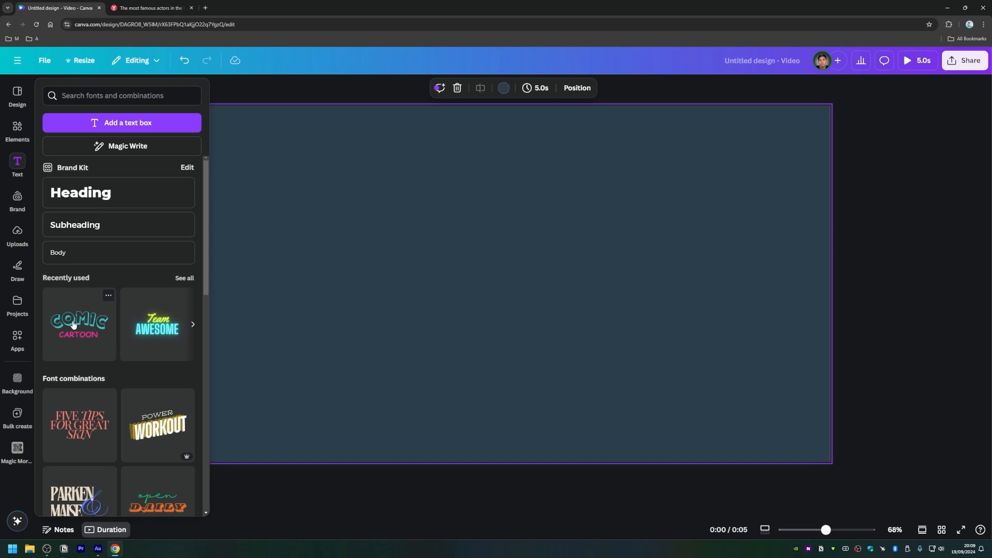
scroll(154, 300, down, 2)
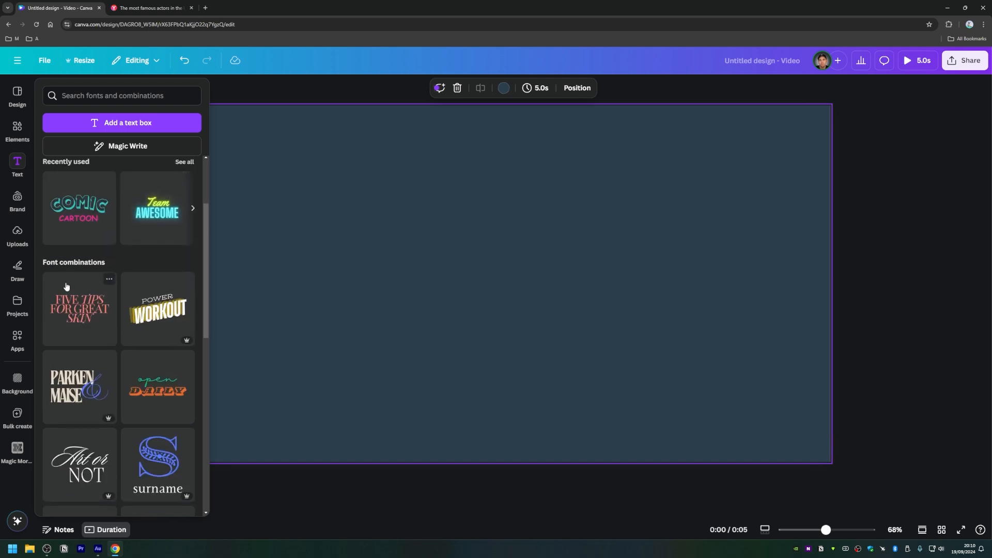
scroll(93, 300, down, 5)
scroll(95, 309, down, 2)
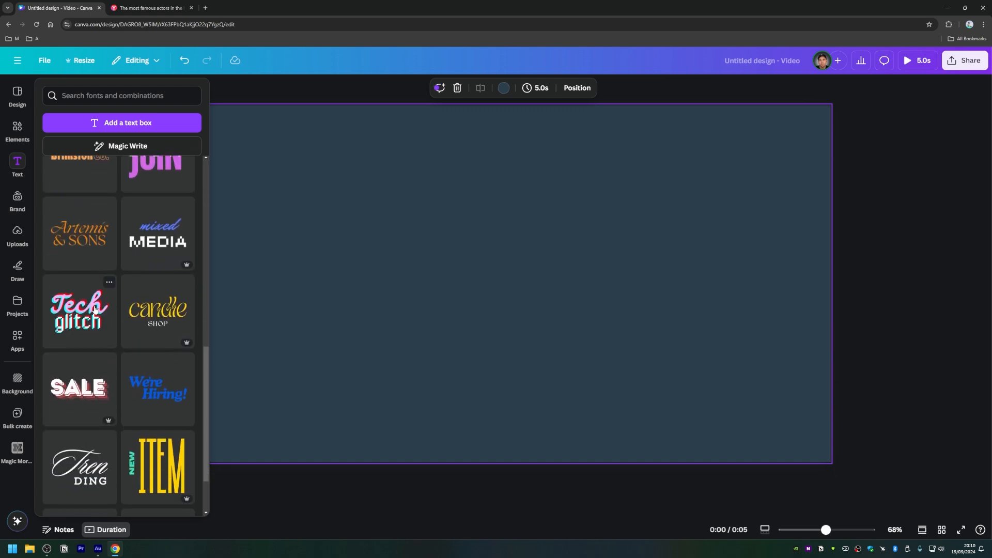
scroll(138, 299, down, 7)
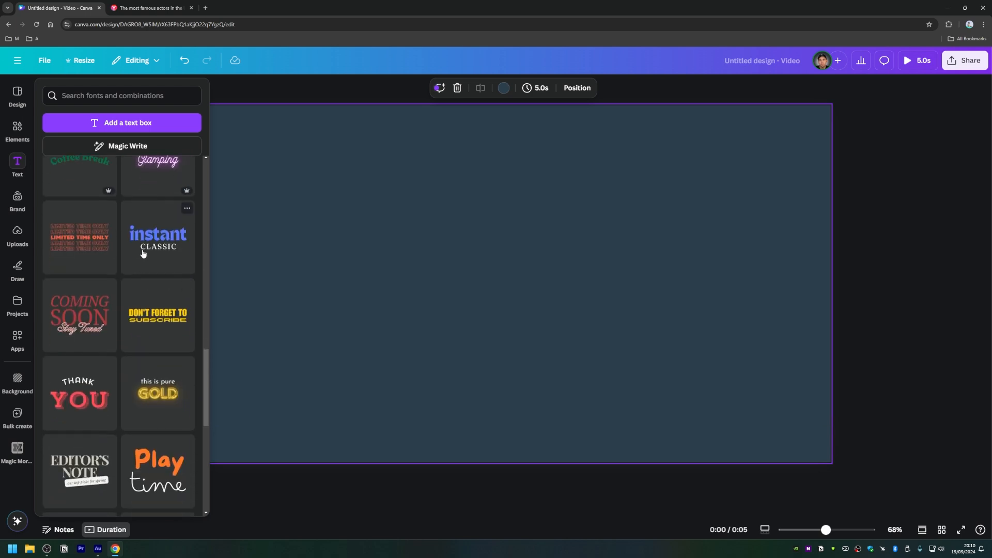
click(152, 243)
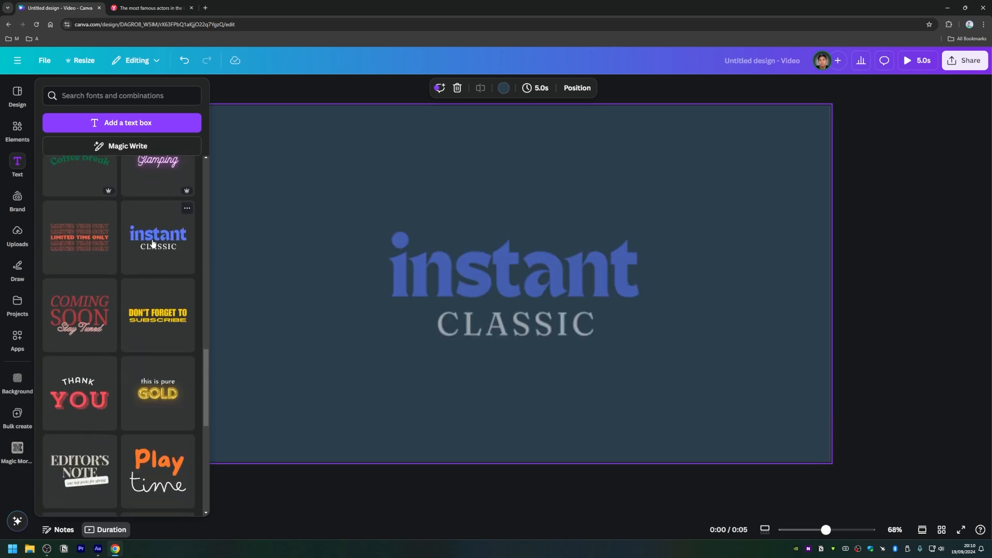
Step: Replace the font combination's two lines with "Guess" and "THE ACTOR"
double_click(462, 264)
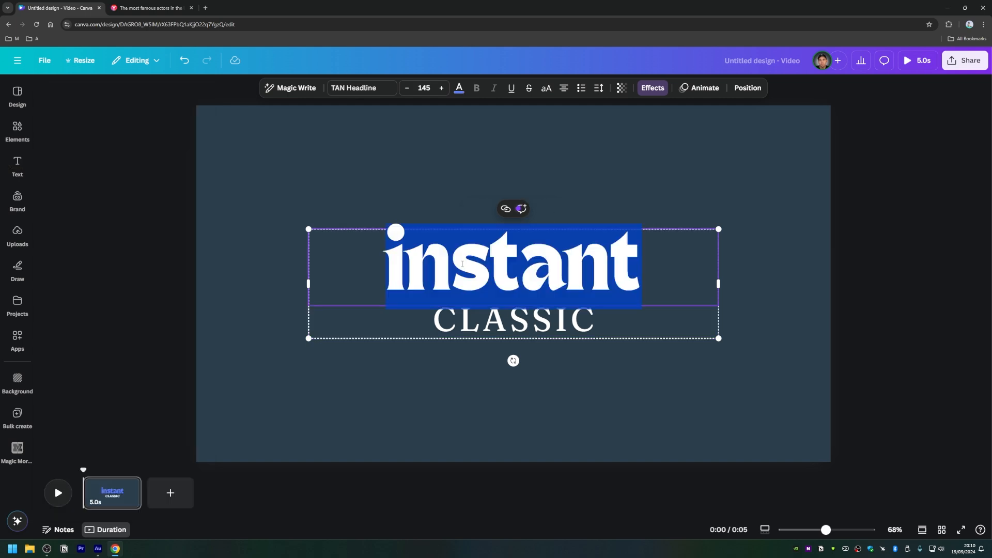
text(Guess)
double_click(493, 308)
double_click(473, 319)
text(THE ACTOR)
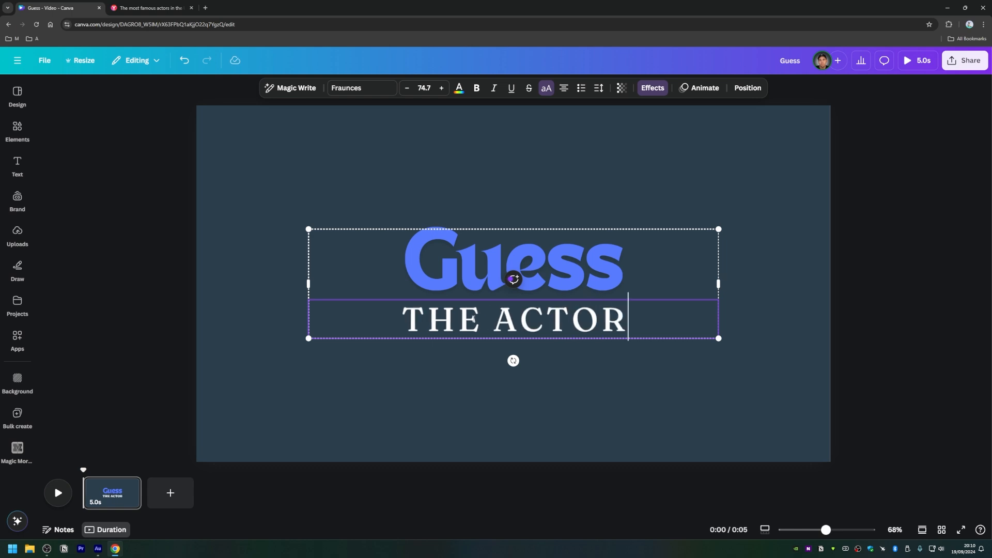
click(469, 436)
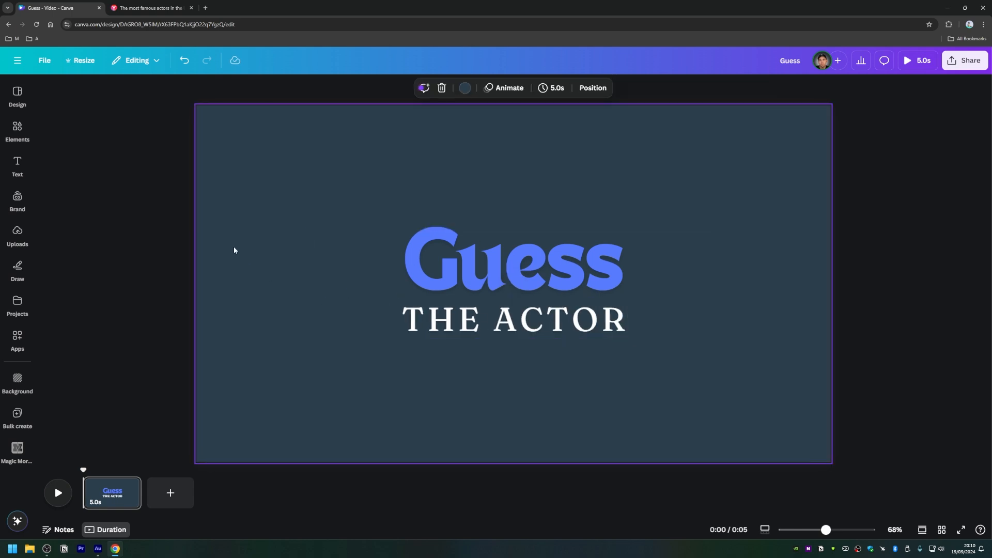
Step: Change the "Guess" text colour to the brand kit blue #4a90dc
click(399, 258)
click(437, 261)
double_click(437, 261)
key(Escape)
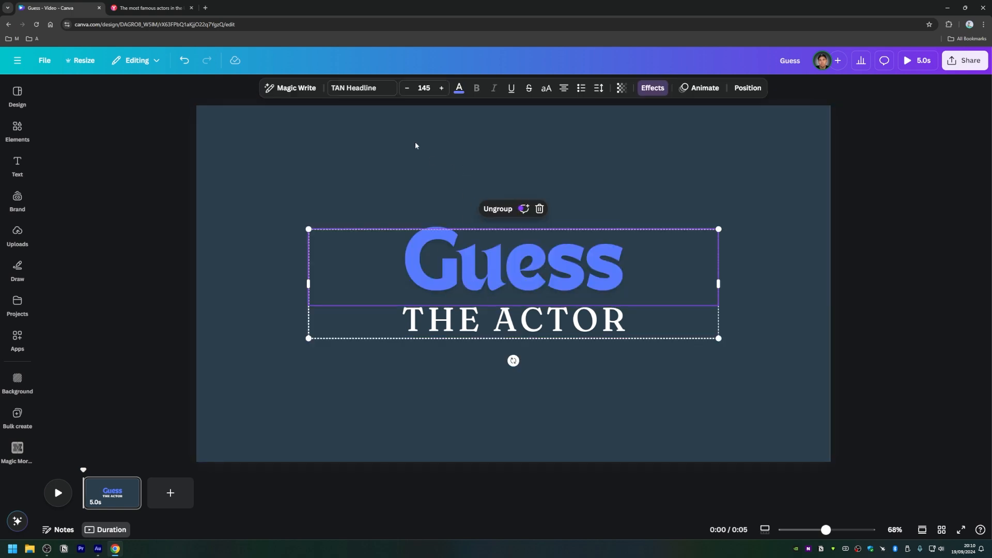
click(459, 88)
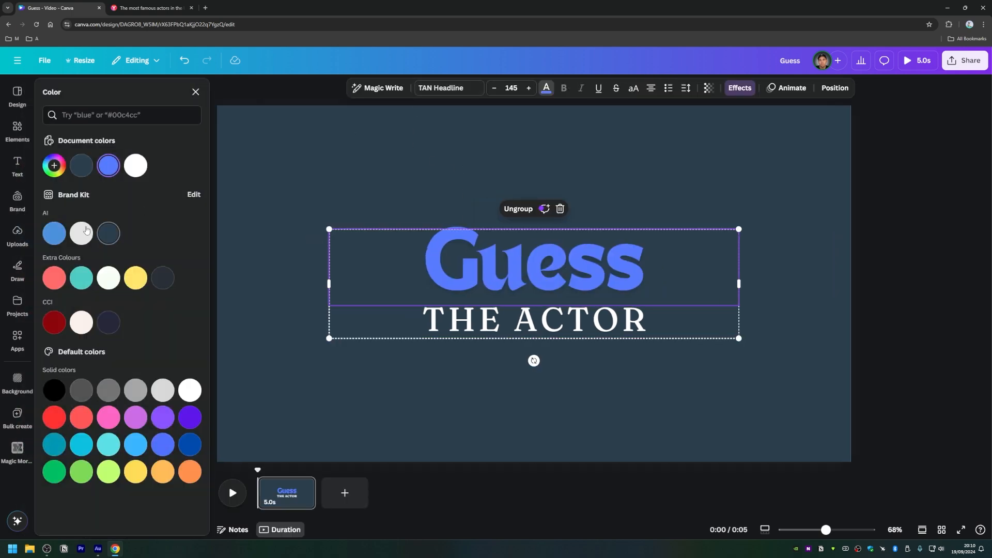
click(56, 236)
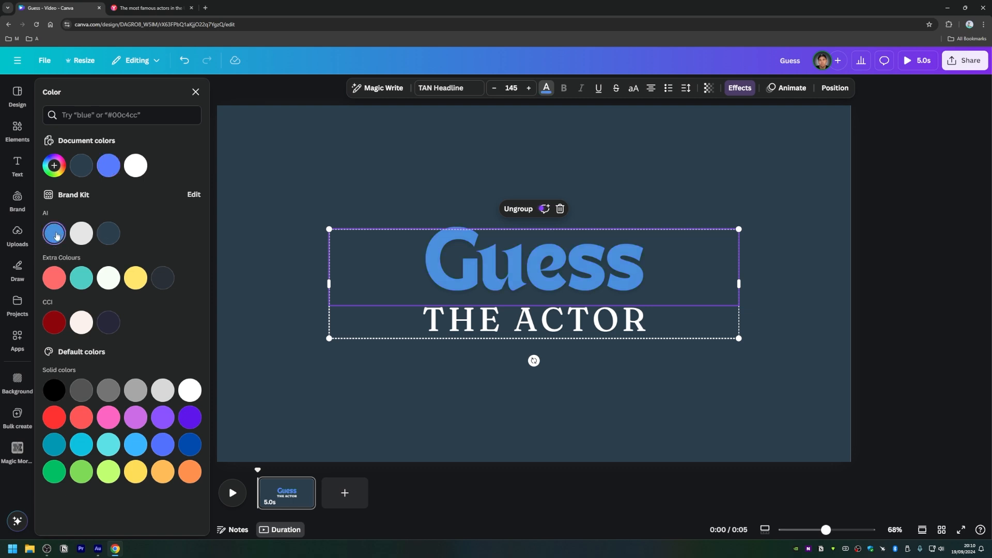
click(358, 175)
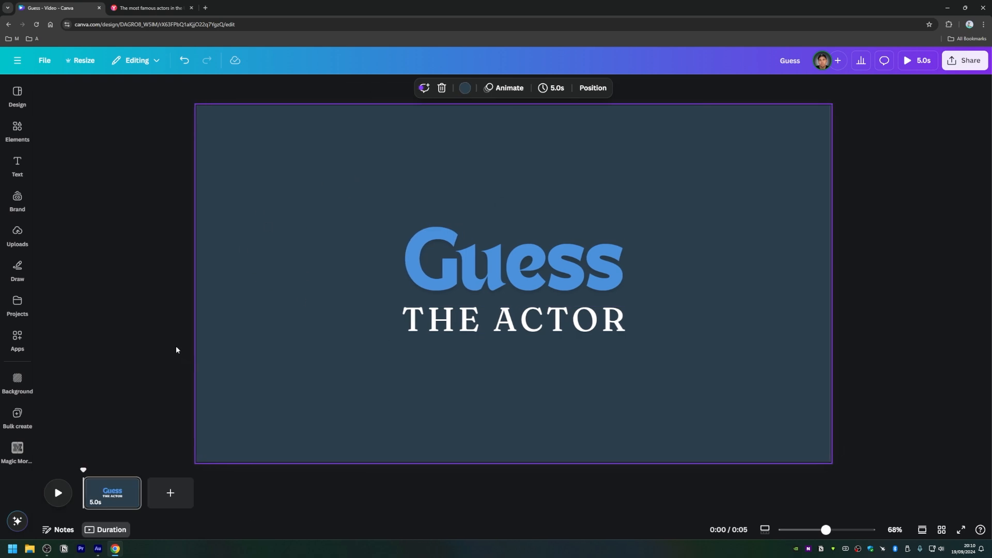
Step: Add a second page and insert the uploaded photo of the smiling actor against blue stripes
click(163, 498)
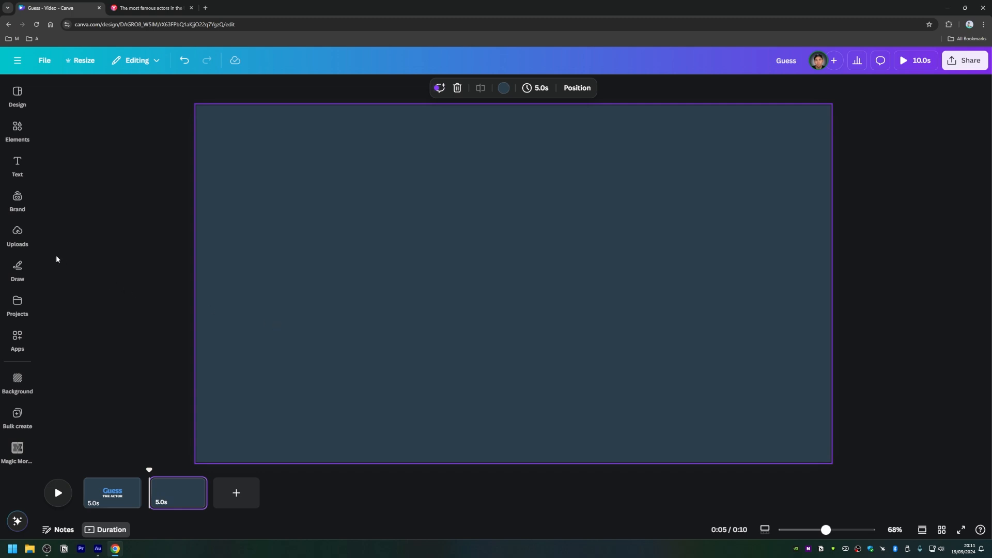
click(21, 236)
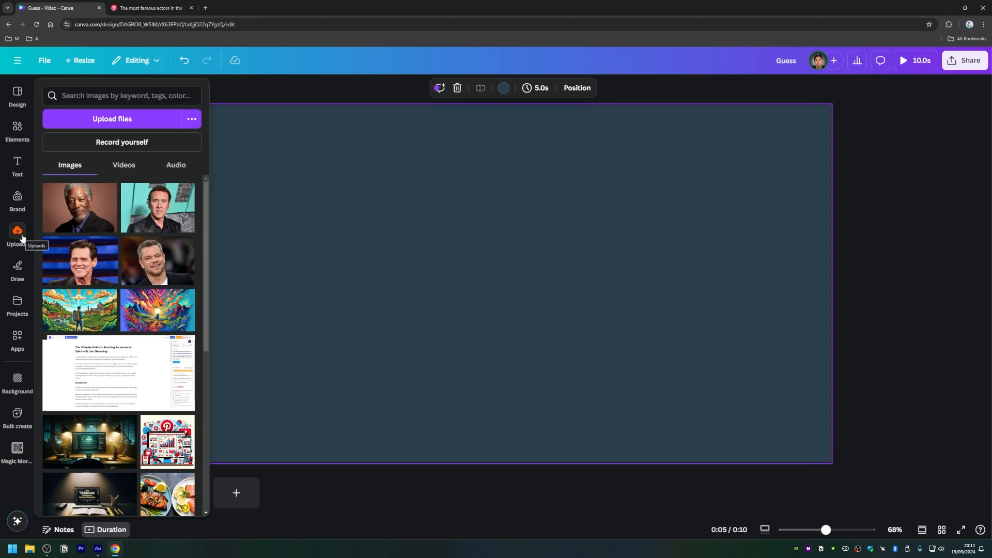
click(85, 265)
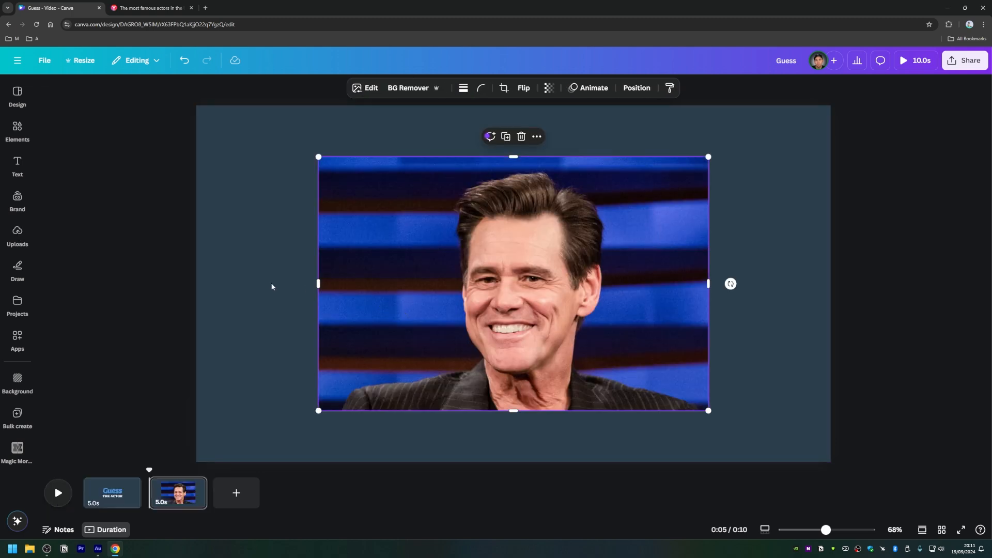
Step: Clear the recent searches in the elements library
click(17, 130)
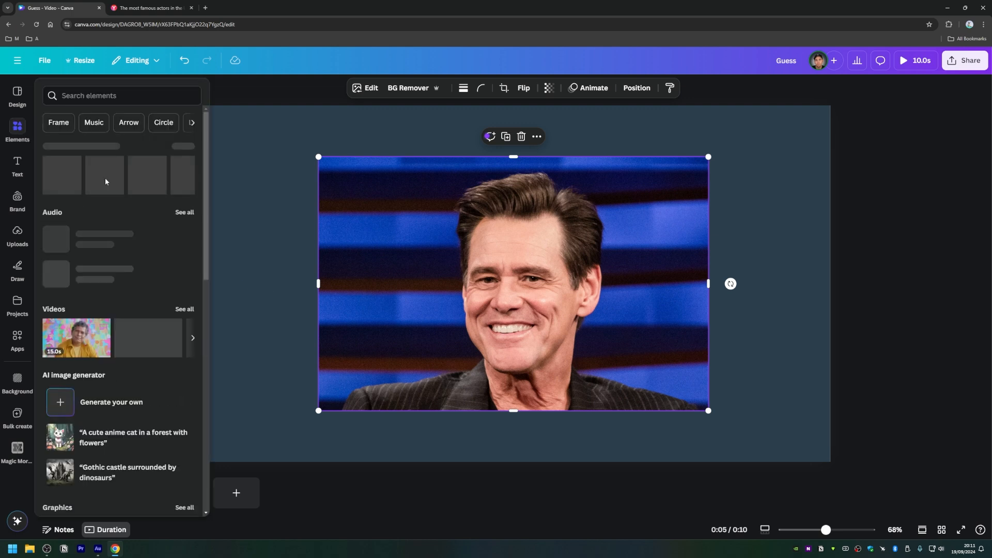
click(78, 98)
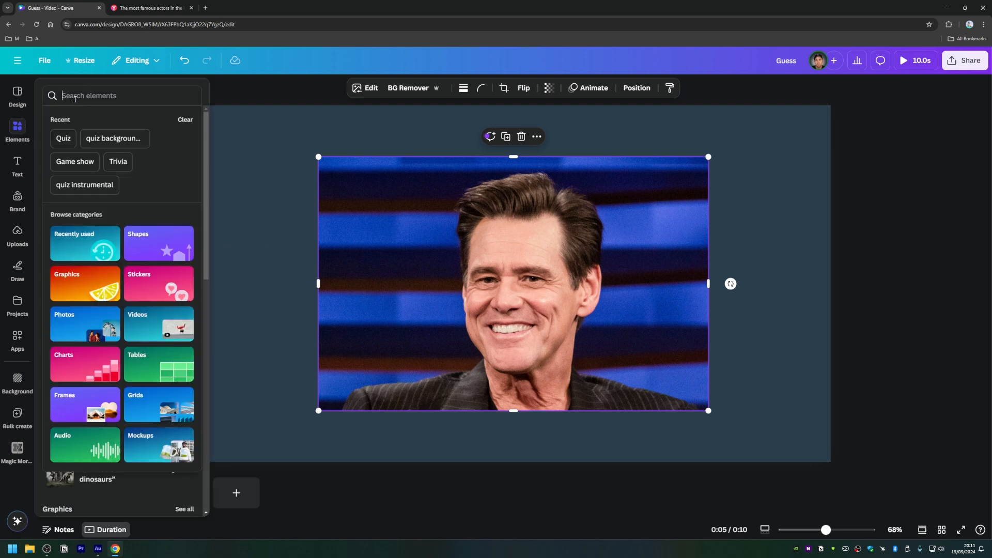
click(185, 121)
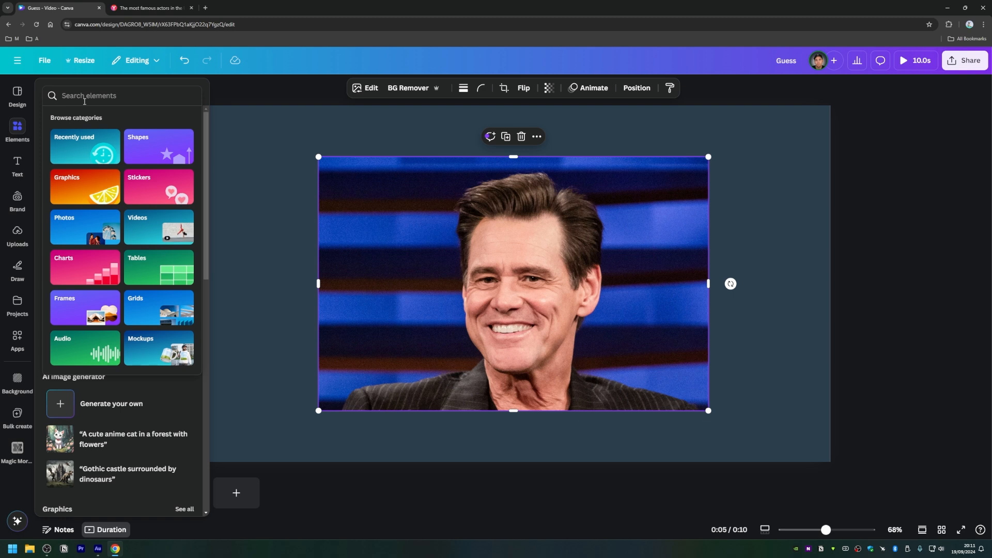
click(52, 83)
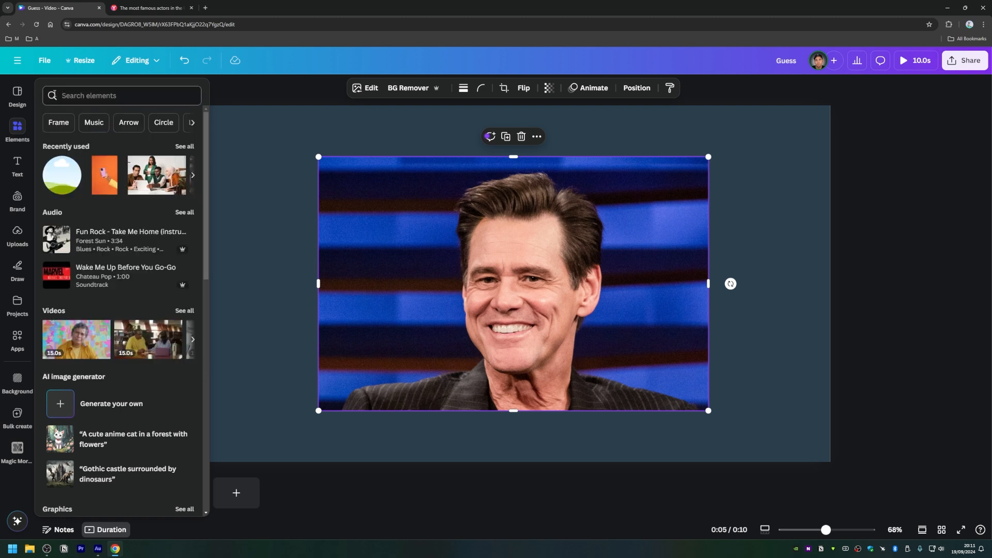
Step: Search the elements for "frame", insert the rounded square frame and fill it with the actor's photo
click(90, 97)
text(frame)
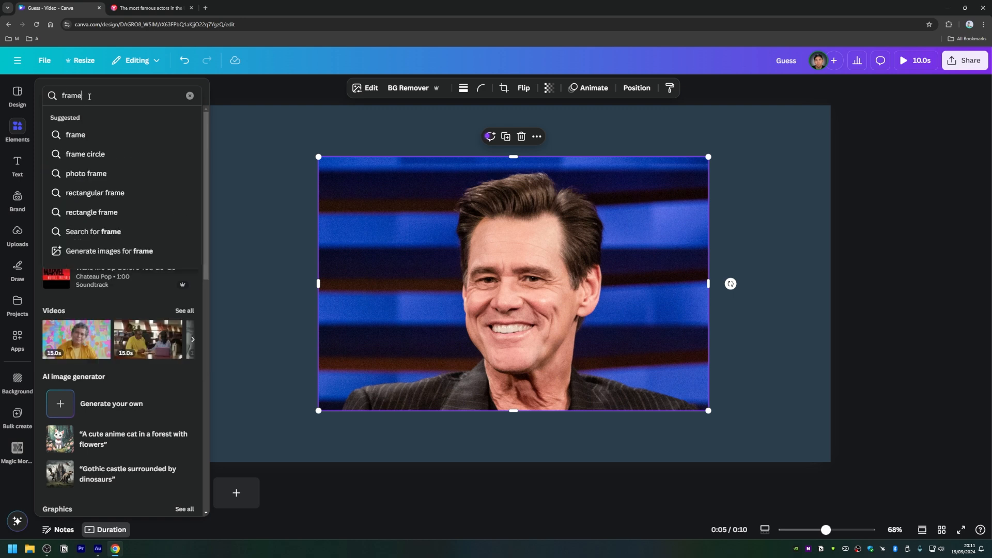
key(Return)
click(185, 228)
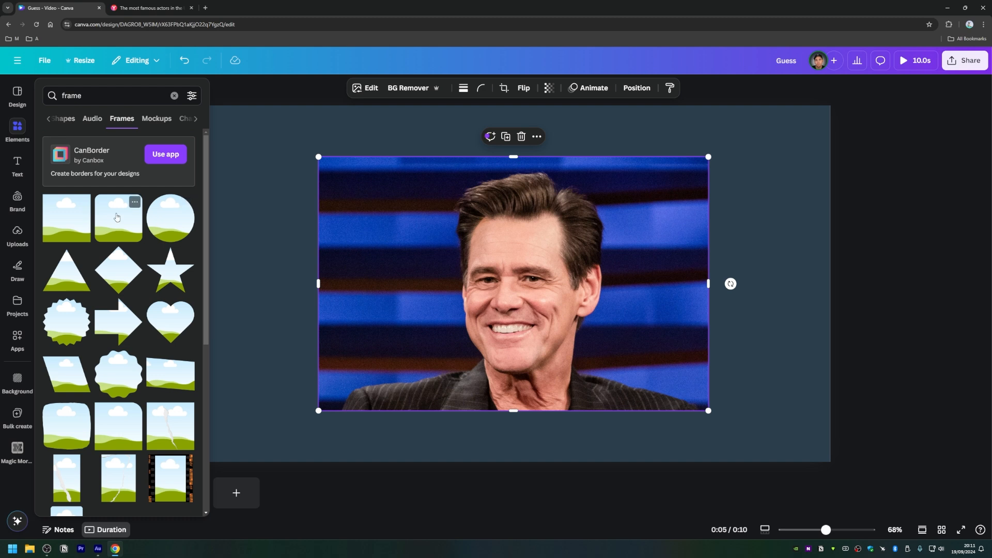
click(115, 230)
drag(345, 254, 451, 269)
click(439, 209)
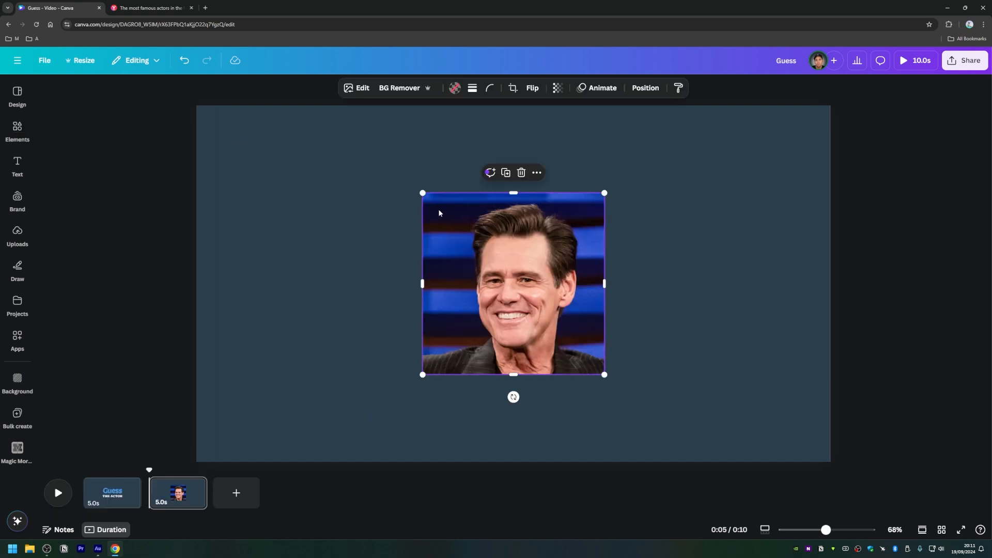
Step: Enlarge the framed photo and centre it horizontally, slightly above the middle of the page
drag(421, 192, 365, 174)
click(364, 174)
mouse_move(494, 242)
mouse_down()
mouse_move(509, 249)
mouse_move(509, 236)
mouse_up()
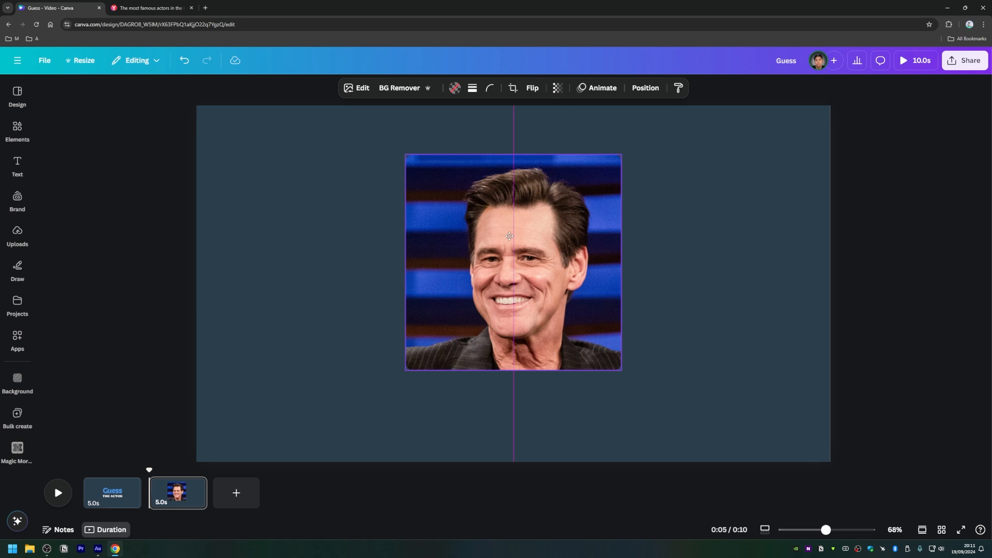
drag(509, 236, 509, 236)
click(413, 385)
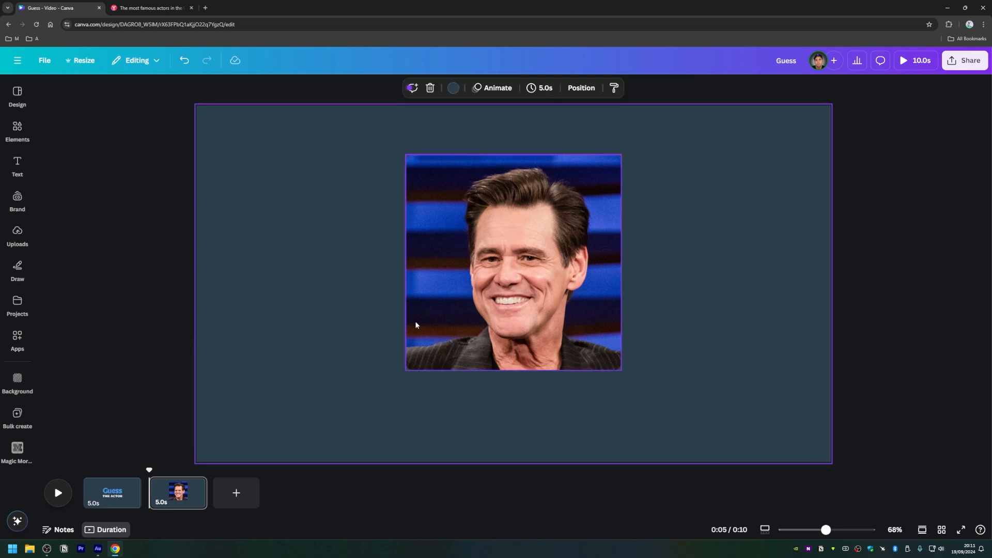
Step: Apply a strong blur to the whole image of the framed photo
click(484, 263)
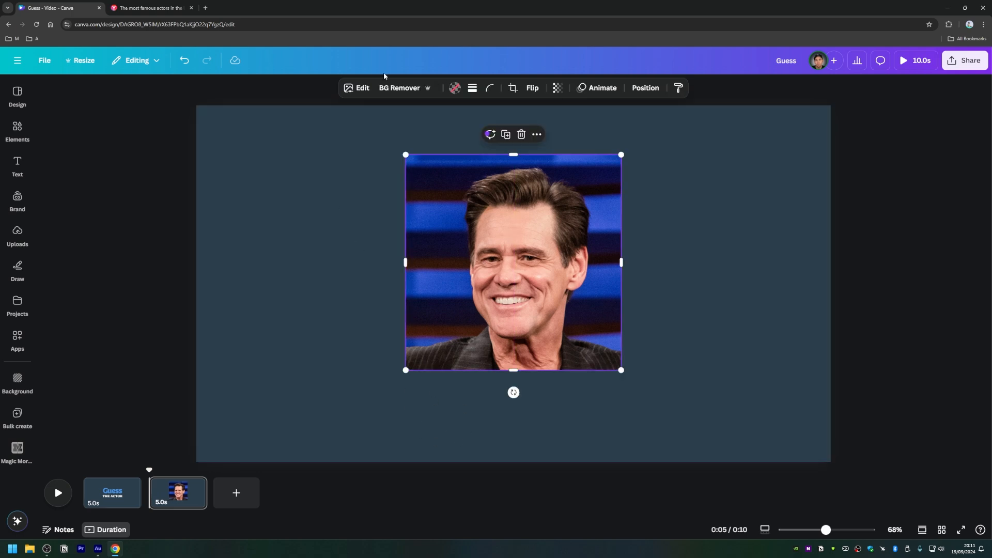
click(353, 86)
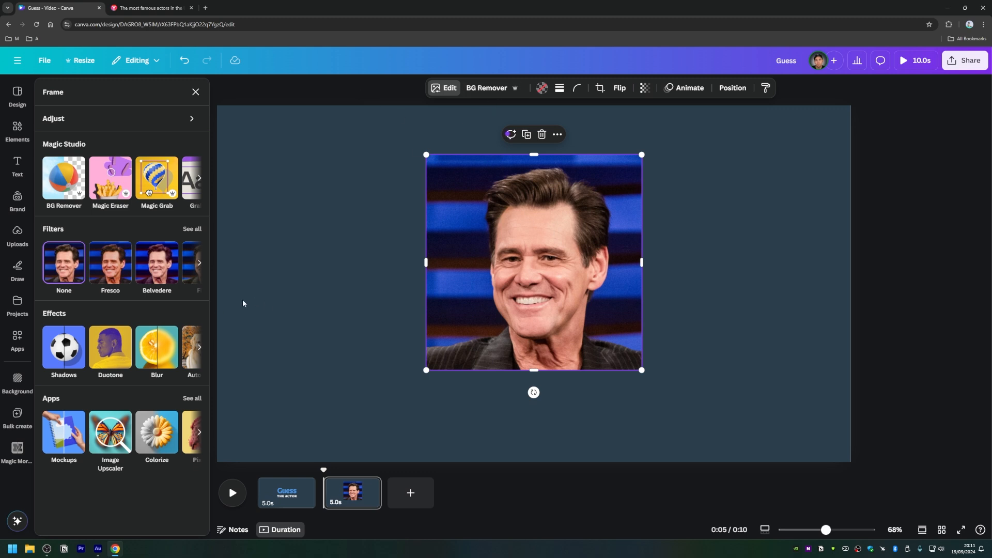
click(153, 353)
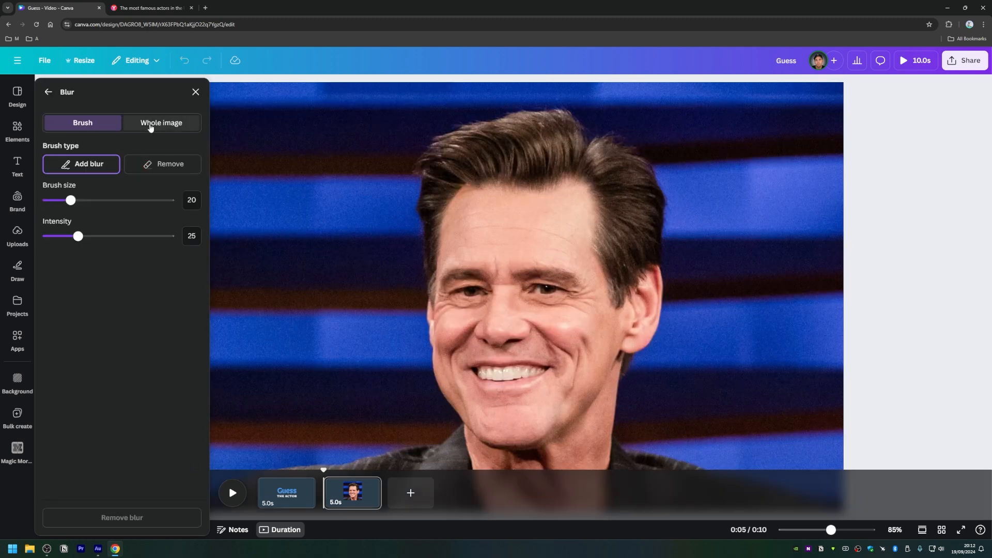
click(151, 126)
mouse_move(49, 166)
mouse_down()
mouse_move(127, 165)
mouse_move(93, 167)
mouse_up()
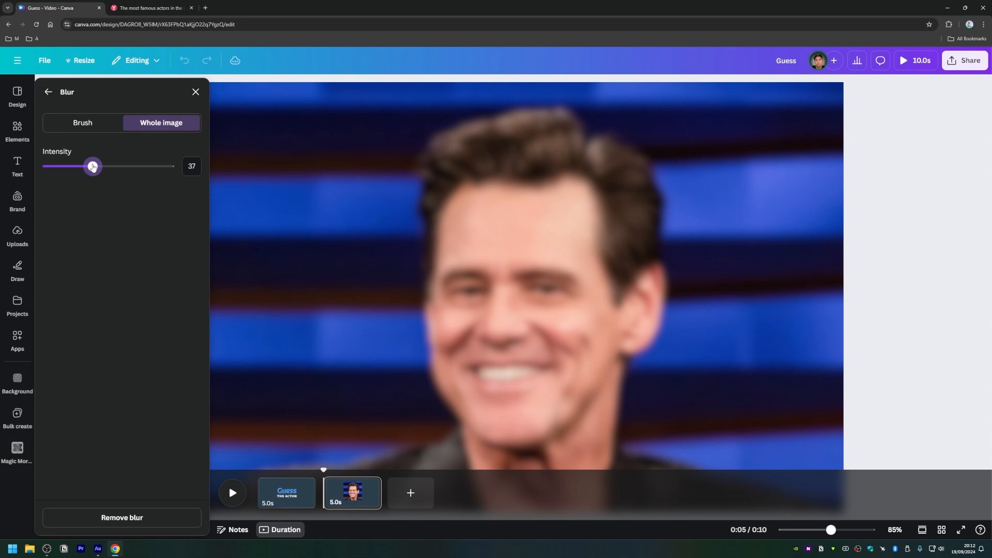
drag(93, 167, 134, 166)
click(196, 92)
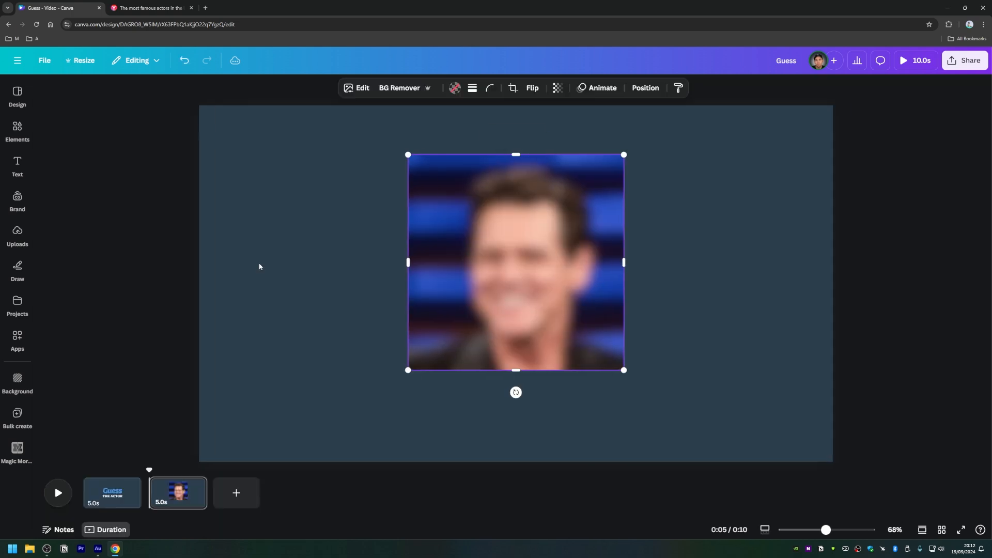
Step: Move the blurred photo down to the vertical centre of the page
click(310, 291)
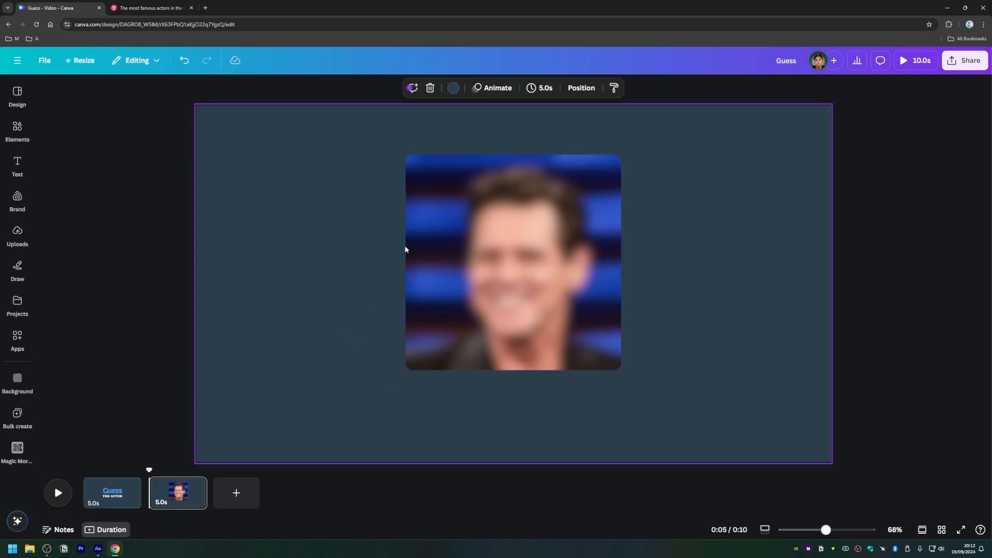
drag(516, 253, 514, 270)
click(266, 275)
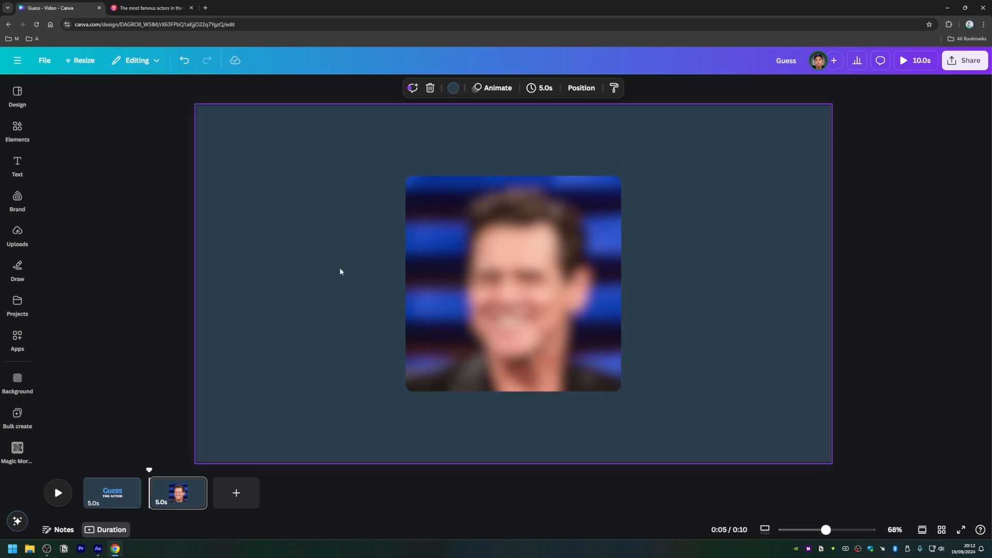
Step: Copy the "Guess THE ACTOR" title from page 1 and paste it onto page 2
click(102, 501)
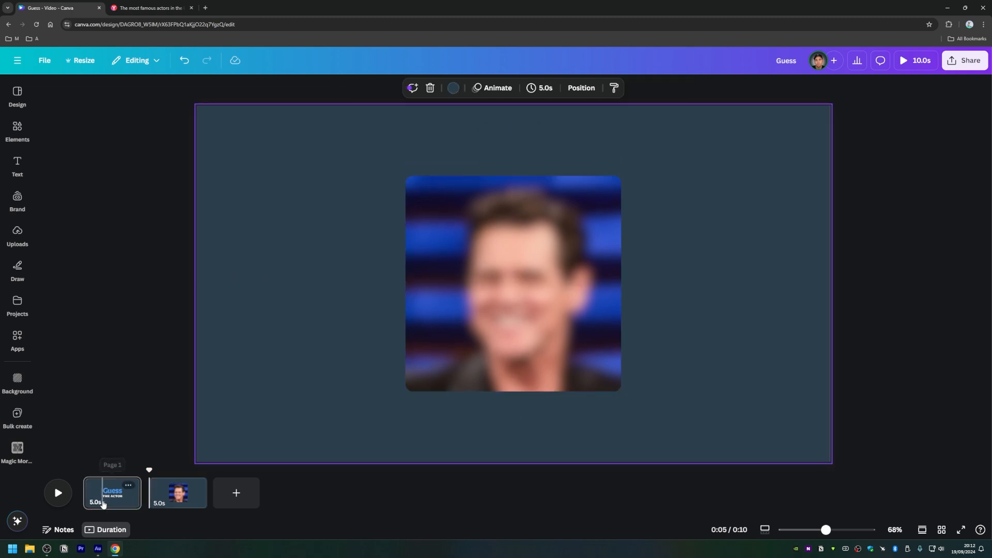
click(450, 320)
click(450, 399)
drag(431, 398, 463, 254)
key(ctrl+c)
click(160, 493)
key(ctrl+v)
Step: Shrink the pasted title to a "Guess" font size of about 55, narrow its text box and place it in the page's upper-right corner
click(481, 270)
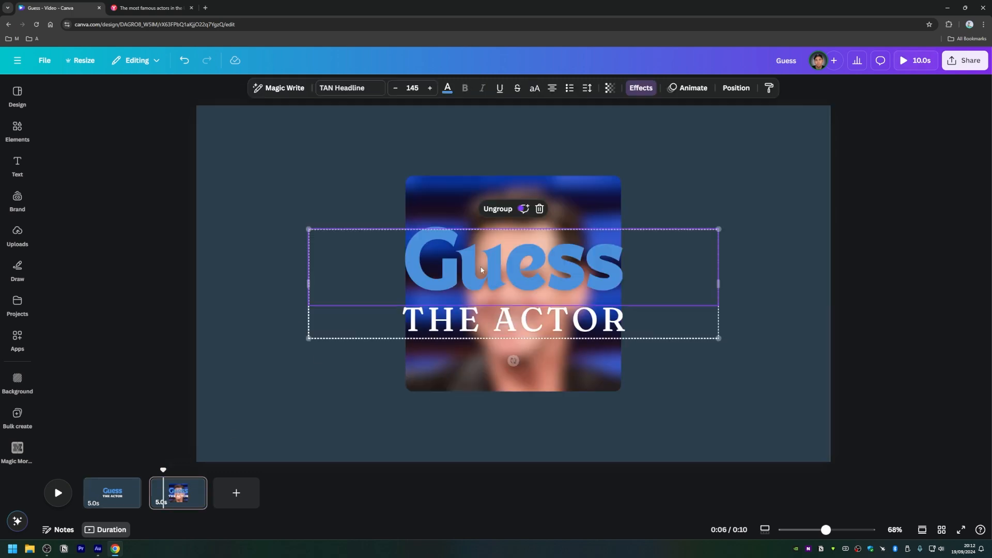
drag(304, 228, 519, 285)
drag(612, 306, 717, 140)
drag(628, 171, 669, 161)
mouse_move(741, 155)
mouse_down()
mouse_move(728, 155)
mouse_move(735, 170)
mouse_up()
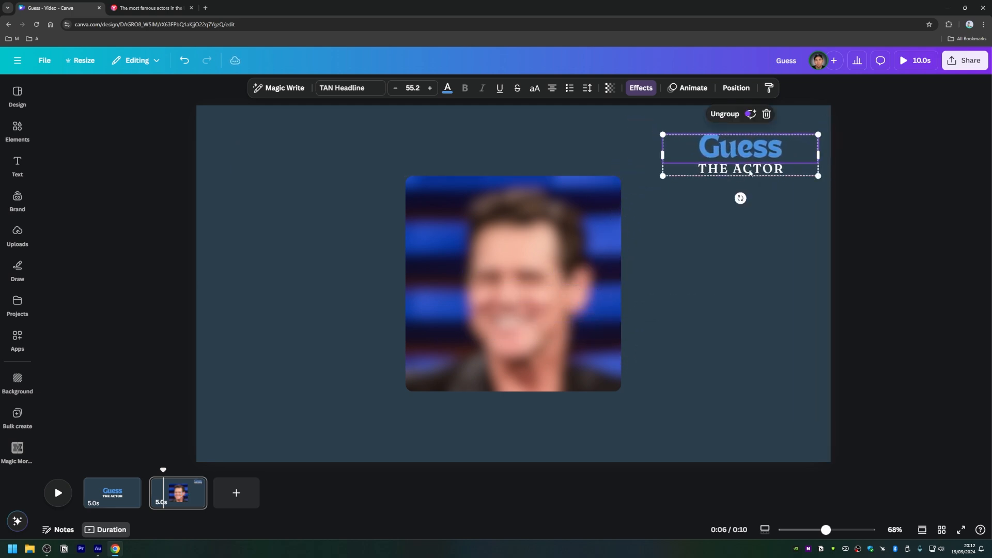
drag(818, 158, 767, 158)
drag(703, 157, 733, 163)
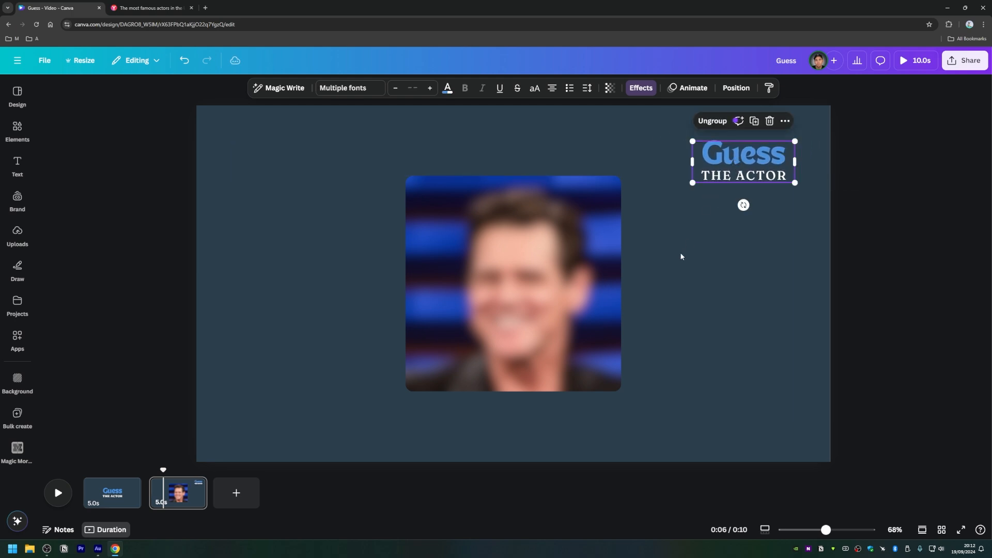
click(651, 257)
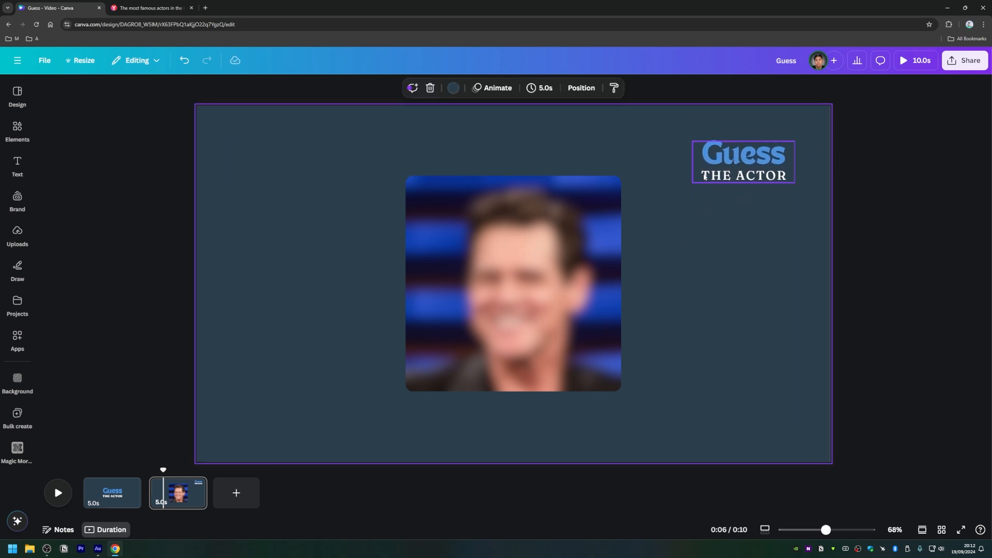
Step: Duplicate the small title, place the copy beside the photo's left edge and delete the copy's "THE ACTOR" line
click(723, 178)
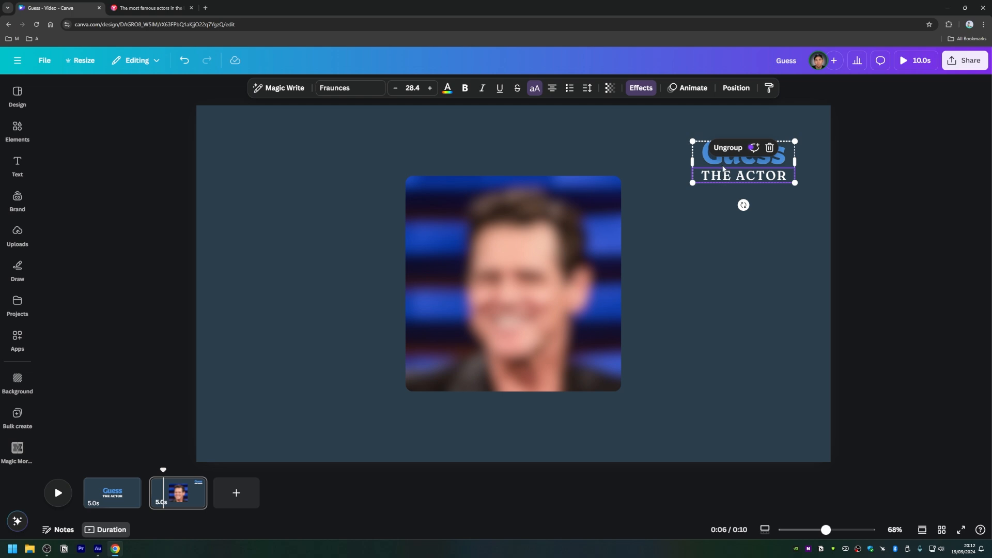
click(726, 160)
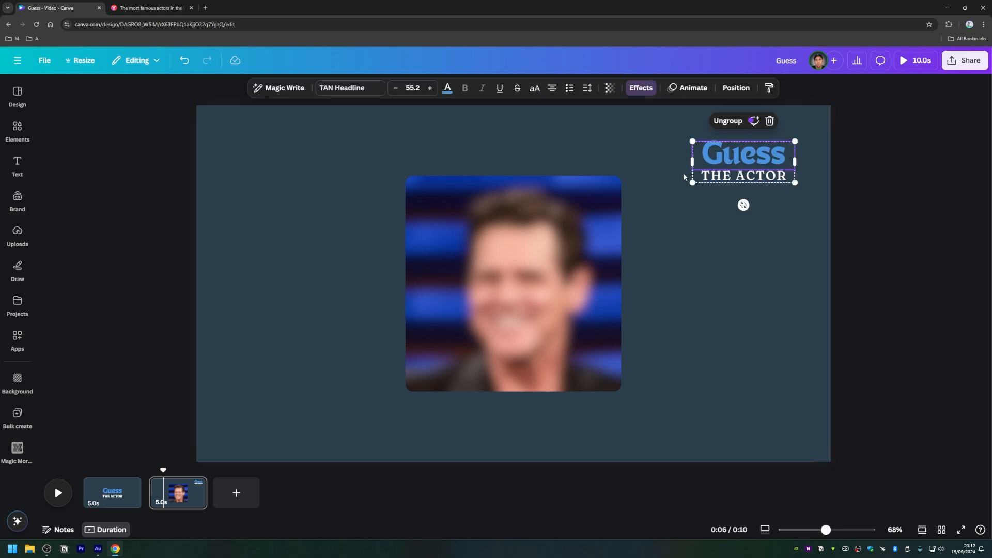
key(ctrl+d)
drag(745, 163, 337, 196)
click(332, 220)
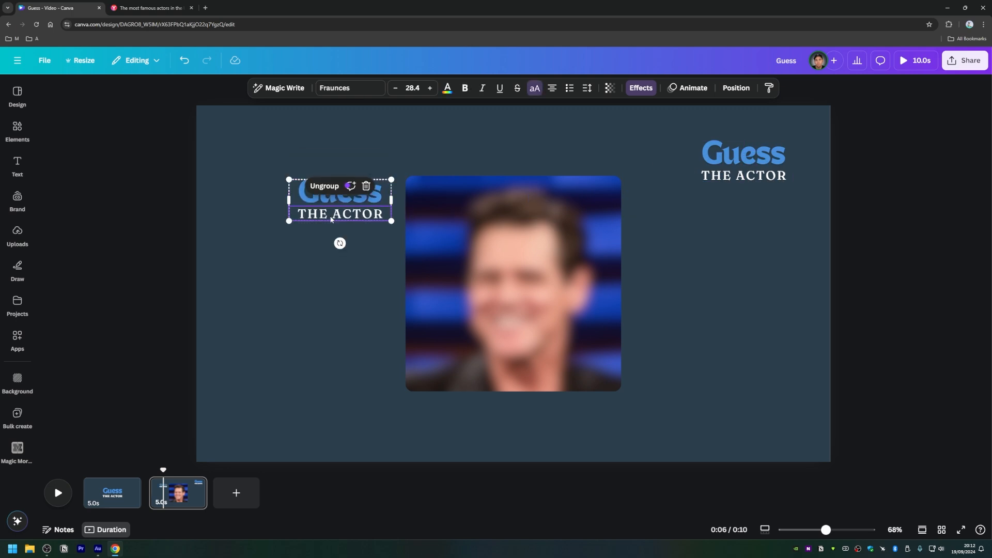
key(Delete)
Step: Replace the copied "Guess" text with "1." and move it to the page's upper-left corner with a narrower text box
double_click(335, 194)
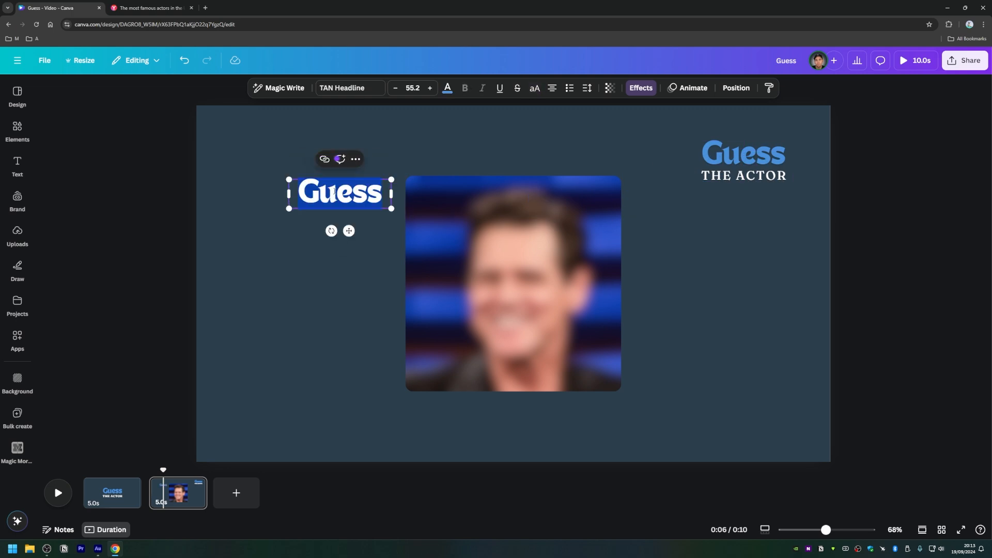
text(1.)
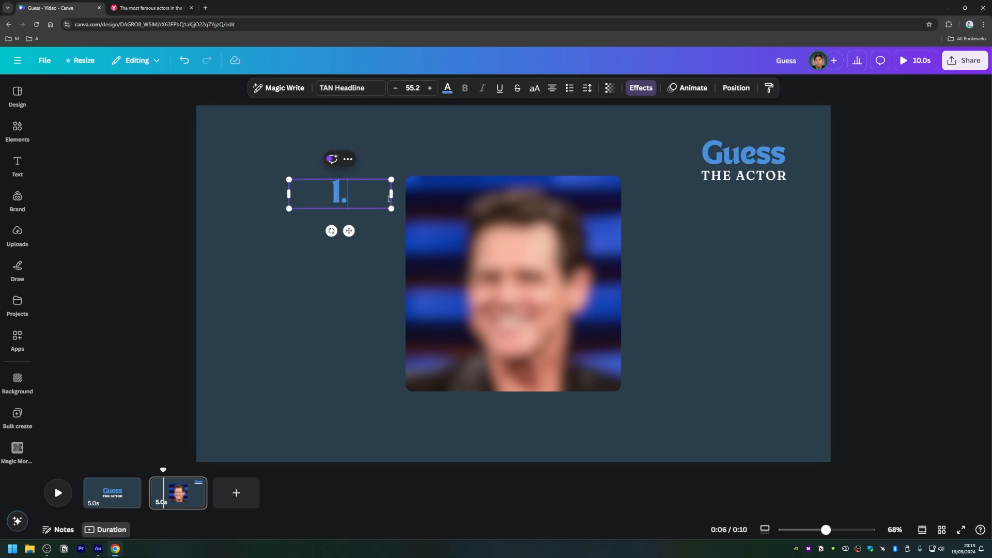
drag(392, 194, 246, 157)
click(315, 239)
click(250, 229)
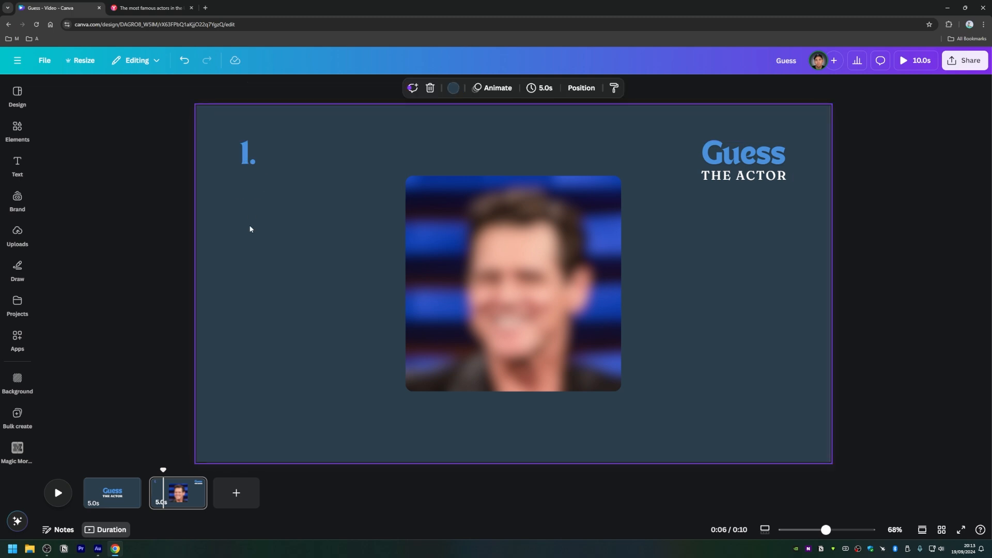
Step: Enlarge the "1." question number to a font size of about 79
click(243, 165)
drag(265, 170, 279, 183)
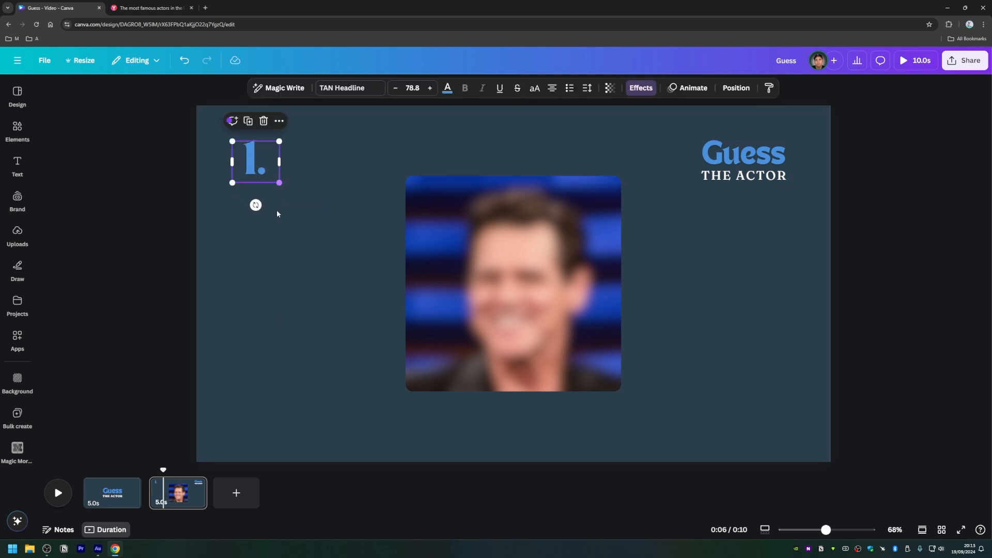
click(283, 269)
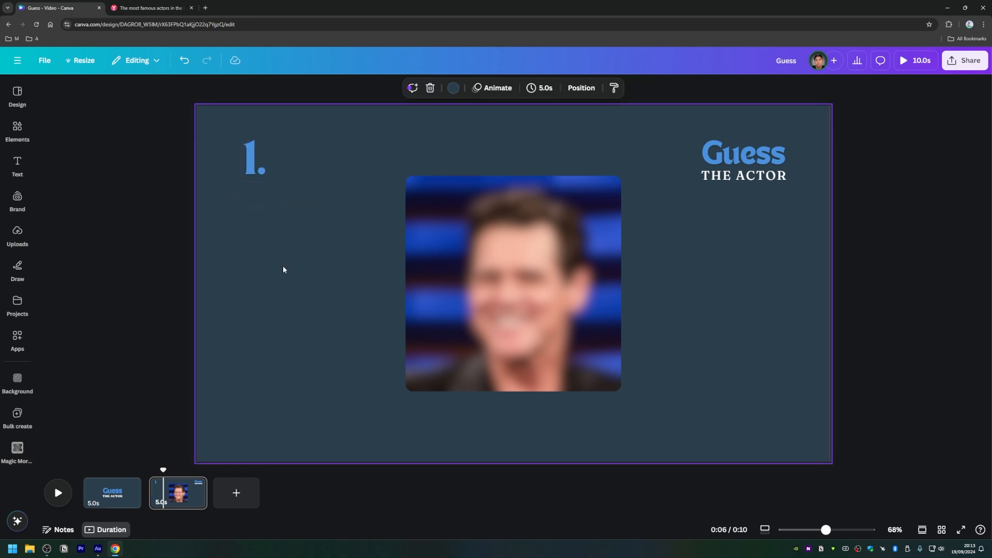
Step: Duplicate page 2 with the blurred photo and question number
click(183, 495)
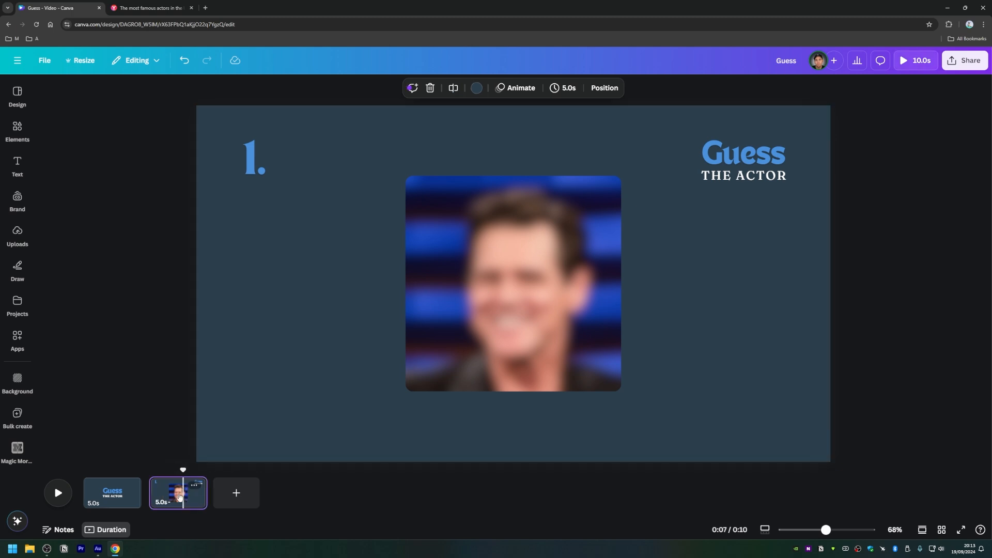
click(195, 487)
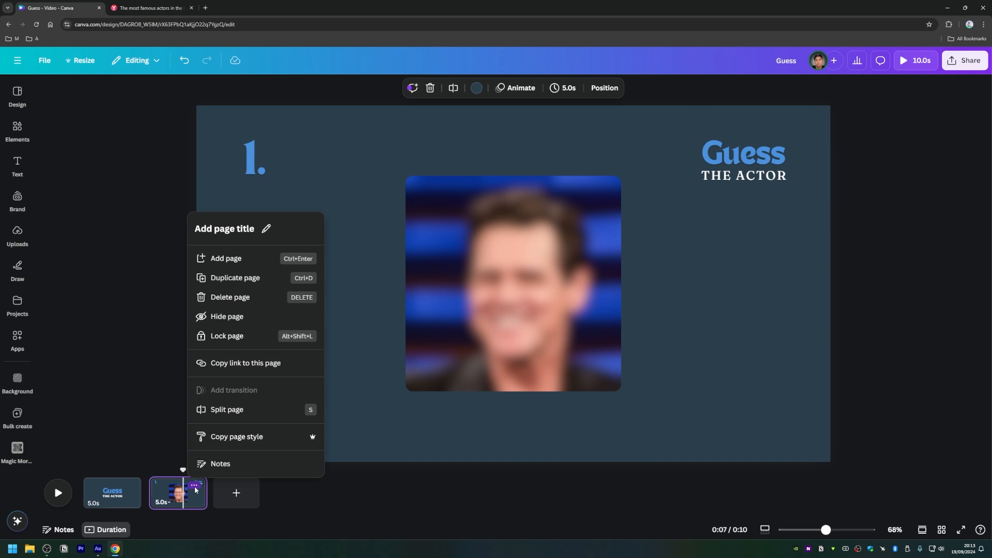
click(234, 279)
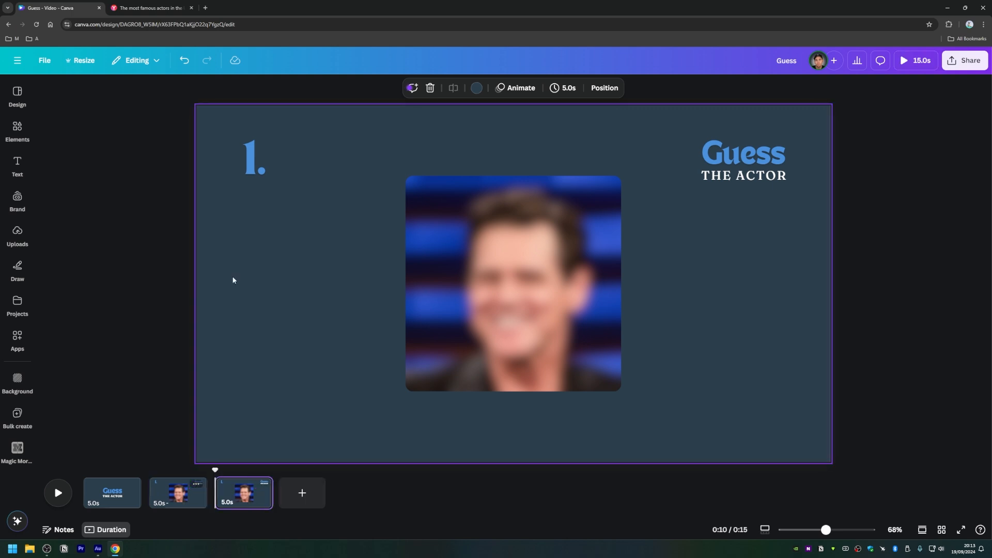
Step: Unblur the photo on page 3 by setting its whole-image blur intensity to 0
click(466, 266)
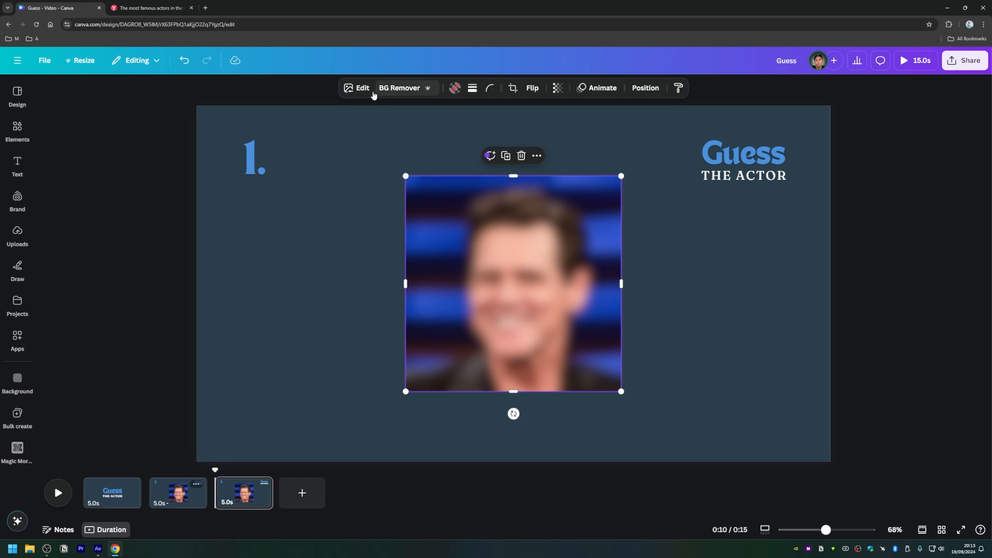
click(357, 88)
click(148, 348)
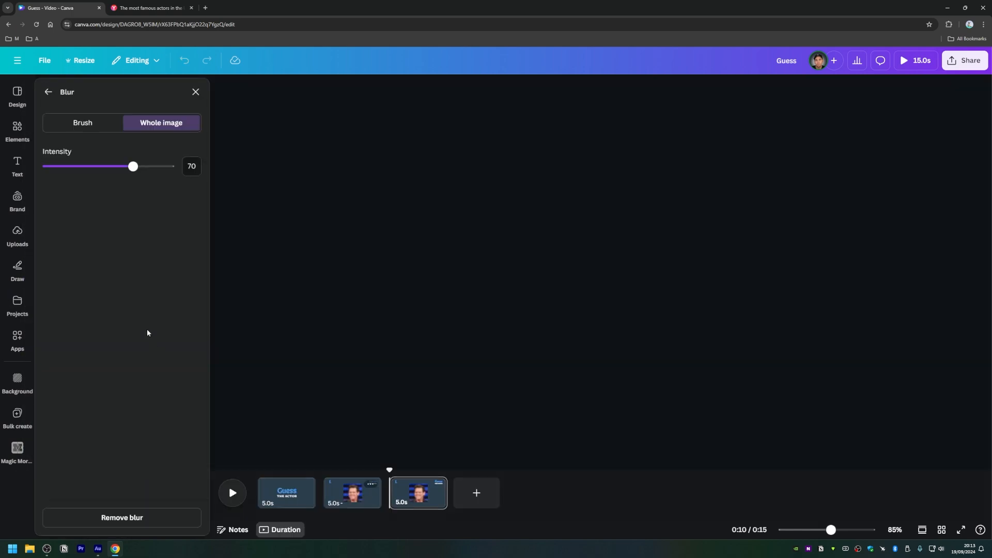
drag(133, 166, 7, 169)
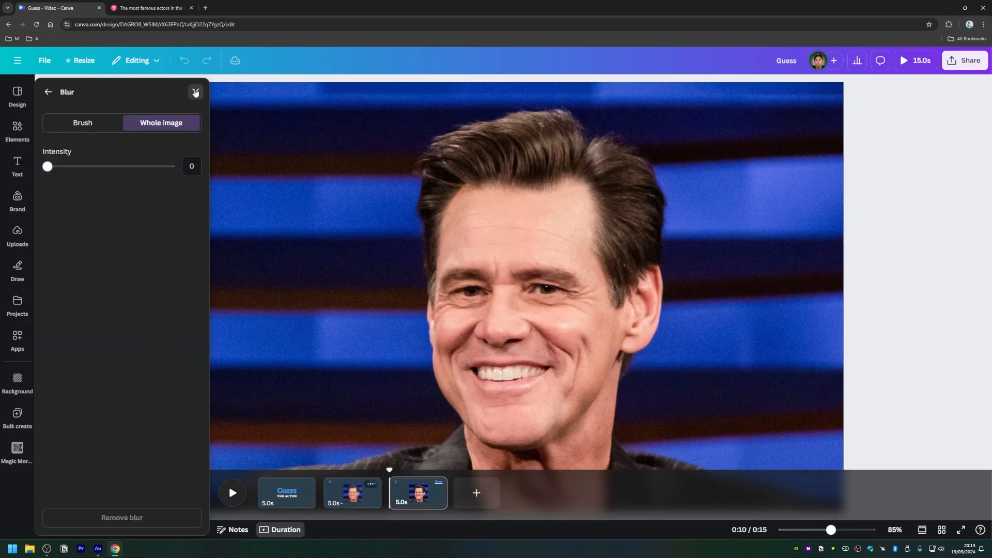
click(196, 92)
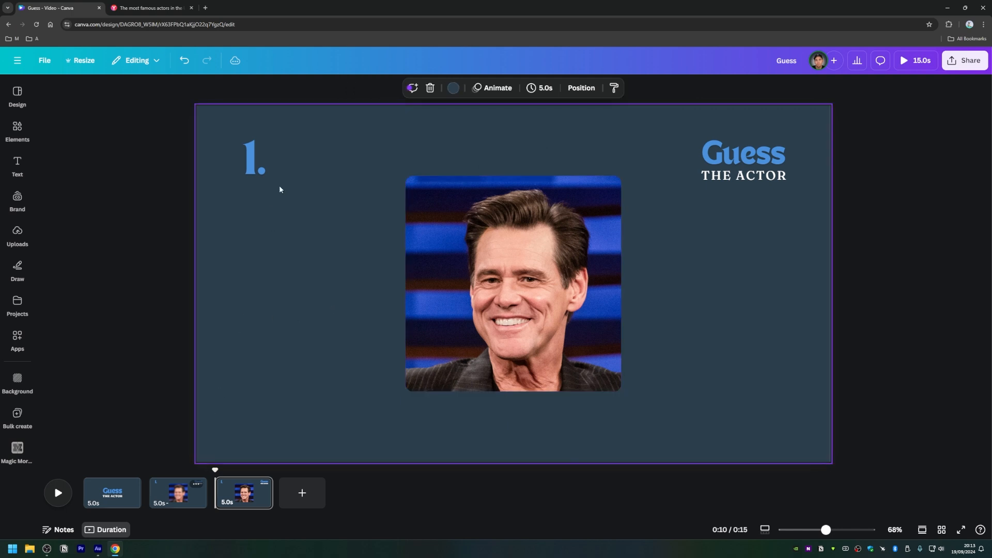
Step: Duplicate the small title, place the copy beside the photo's right edge and delete the copy's "Guess" line
click(718, 179)
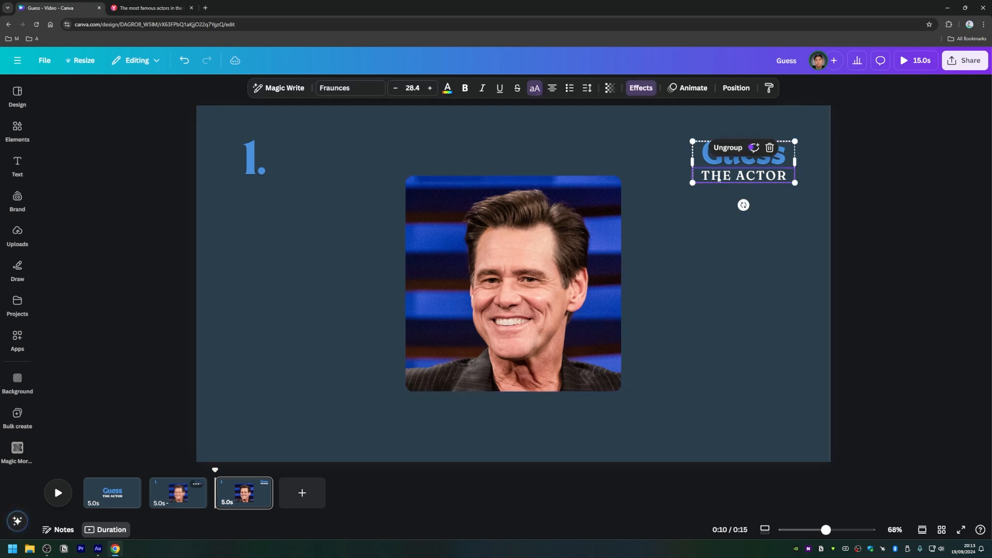
key(ctrl+d)
drag(731, 183, 681, 309)
click(697, 292)
double_click(697, 294)
key(BackSpace)
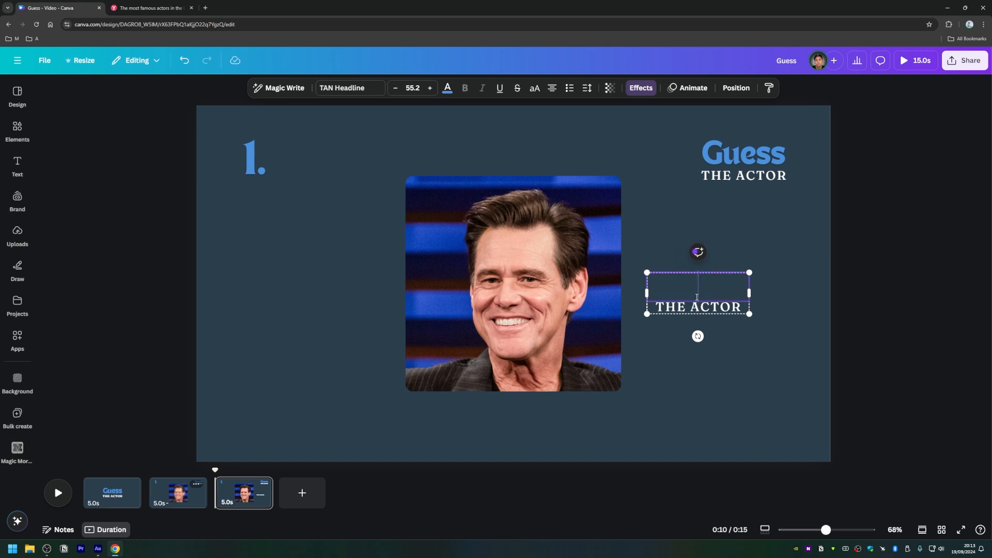
click(685, 363)
click(695, 288)
key(Delete)
Step: Replace the copied "THE ACTOR" text with "JIM CARREY"
double_click(681, 308)
text(J)
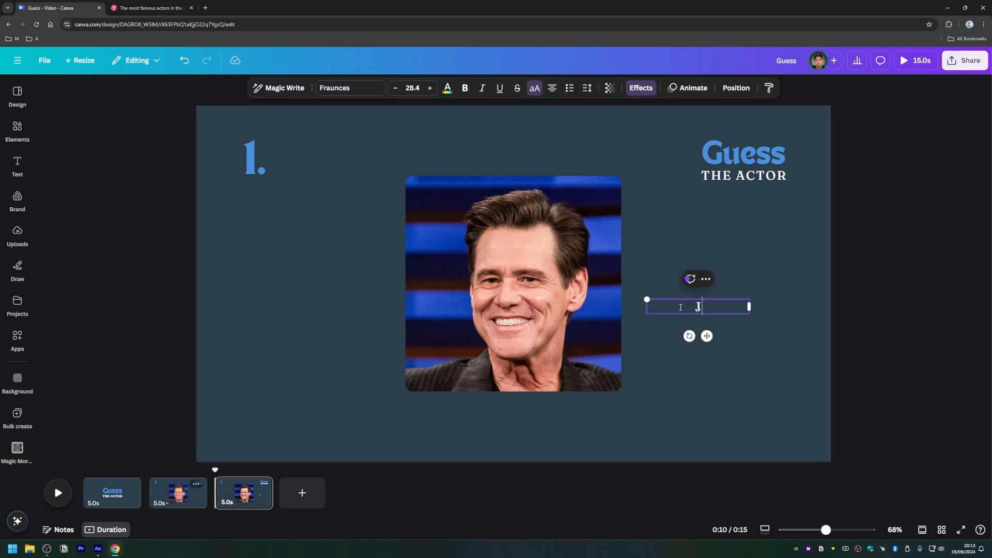
text(IM CARREY)
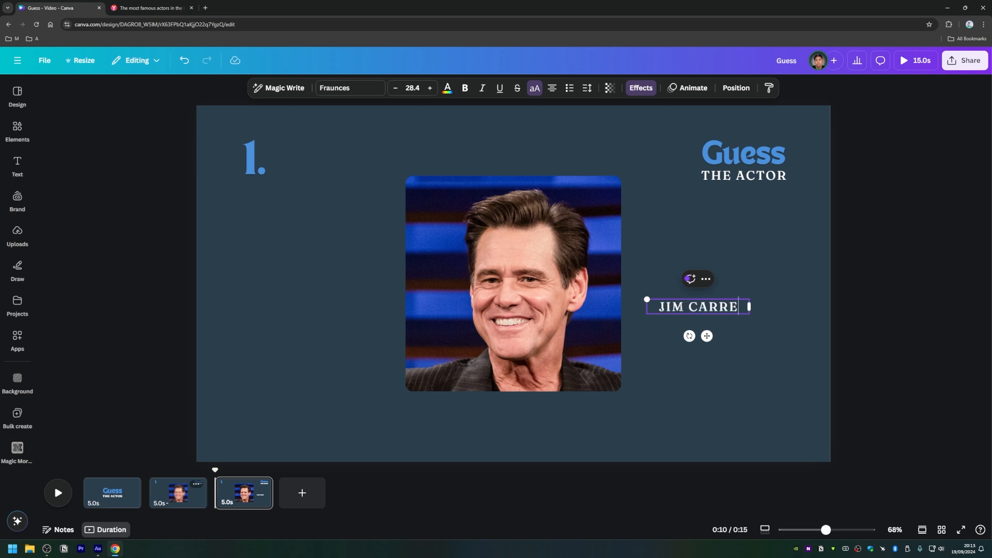
click(664, 416)
Step: Enlarge the "JIM CARREY" caption to a font size of about 55 and center it just below the photo
click(655, 307)
drag(647, 299, 506, 415)
click(370, 385)
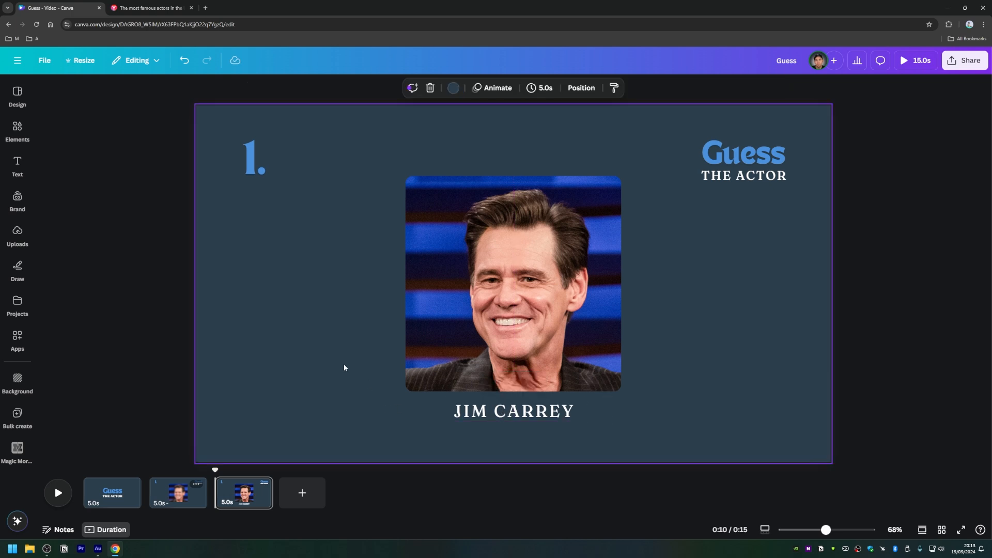
click(492, 418)
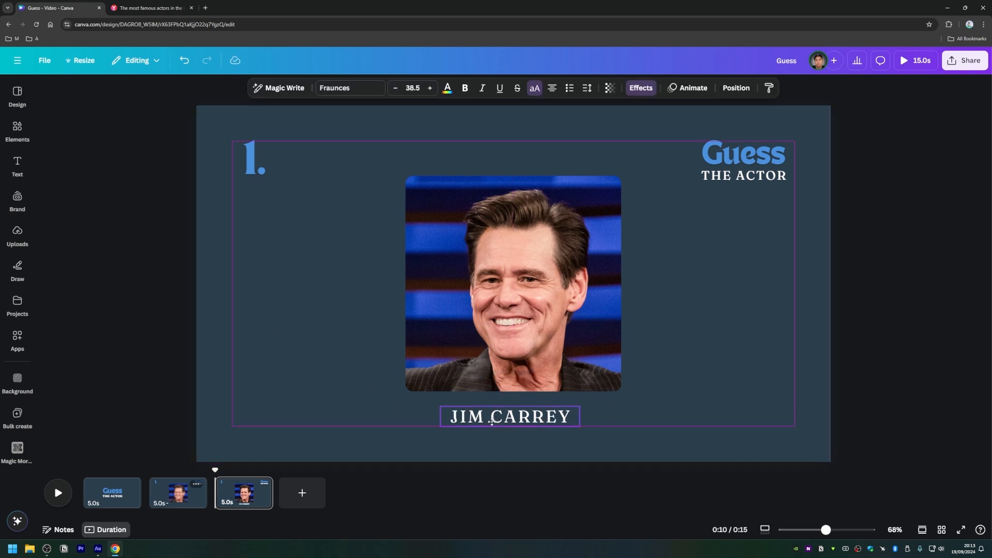
click(308, 370)
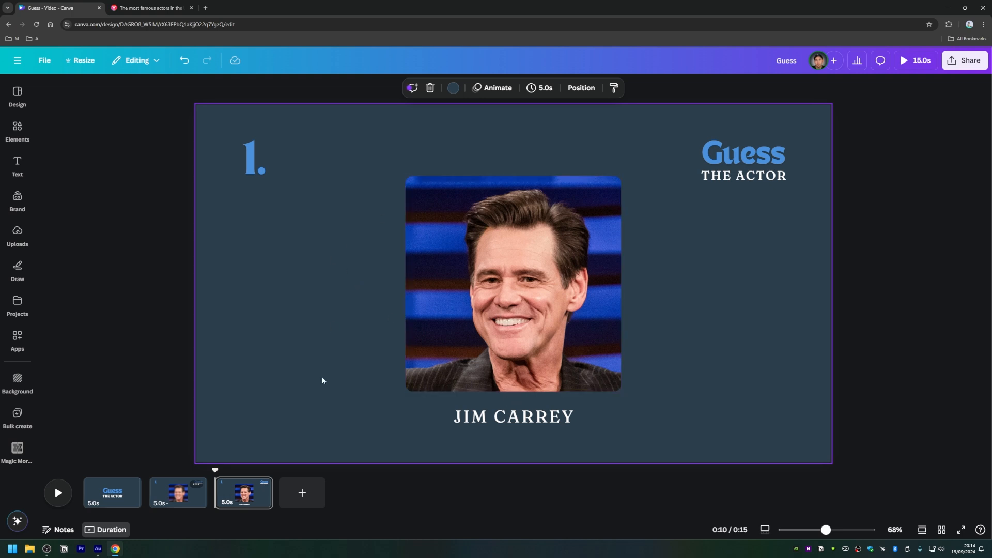
drag(547, 417, 529, 374)
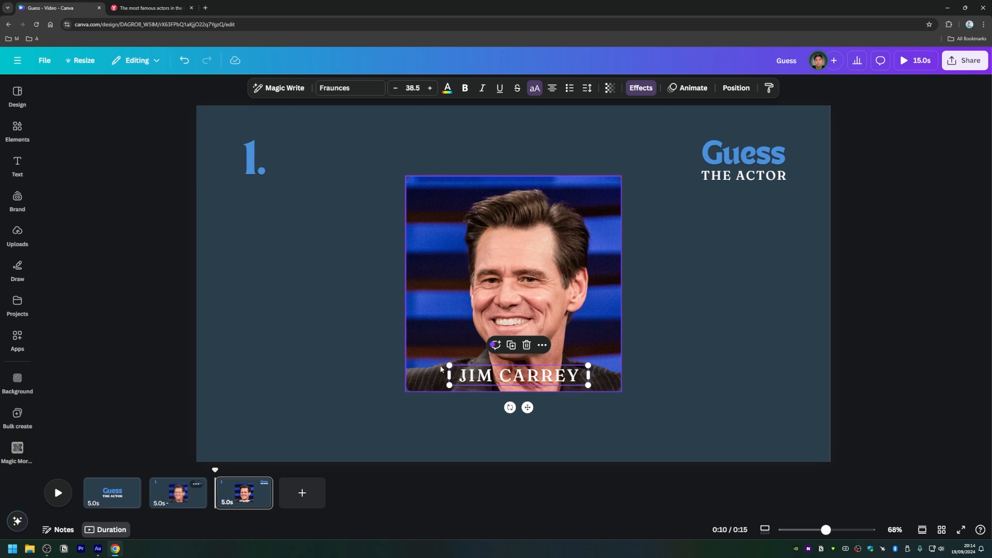
drag(450, 385, 391, 394)
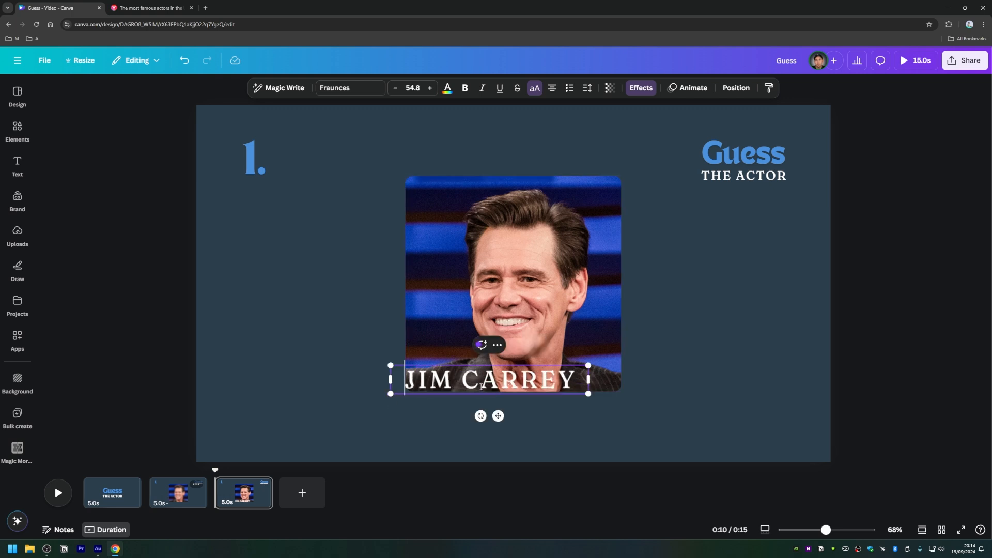
click(358, 395)
drag(474, 384, 501, 416)
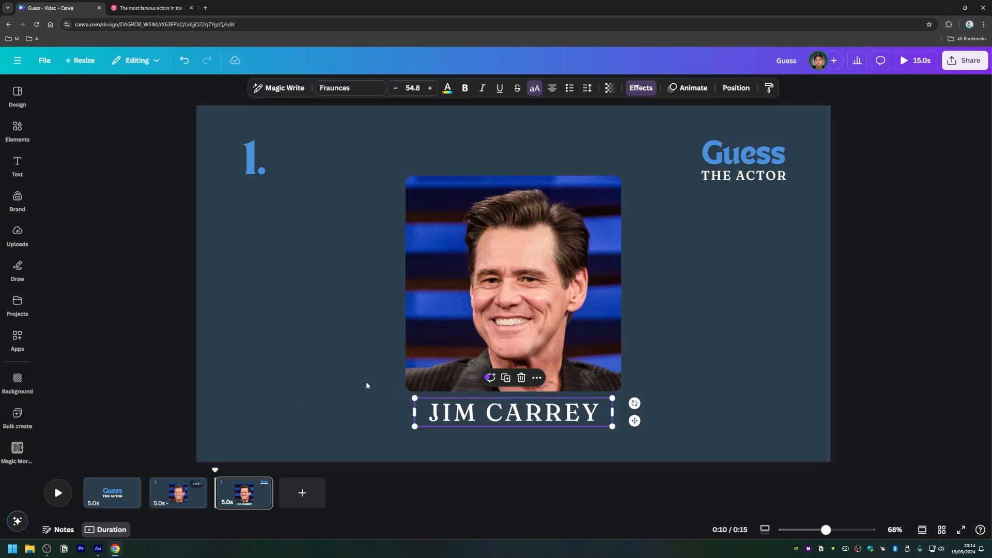
click(330, 371)
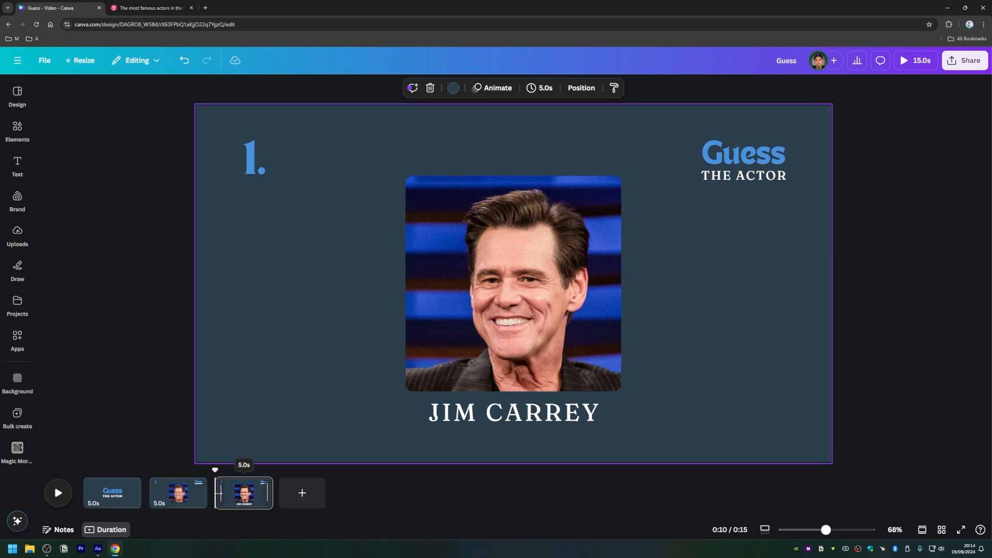
Step: Duplicate page 2 with the blurred photo and move the copy to the end of the timeline
click(240, 491)
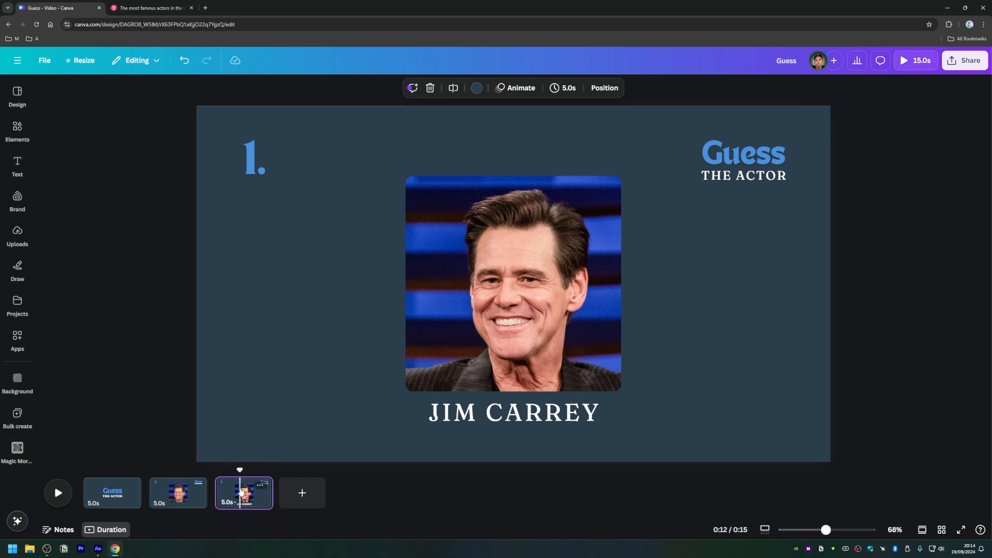
click(189, 497)
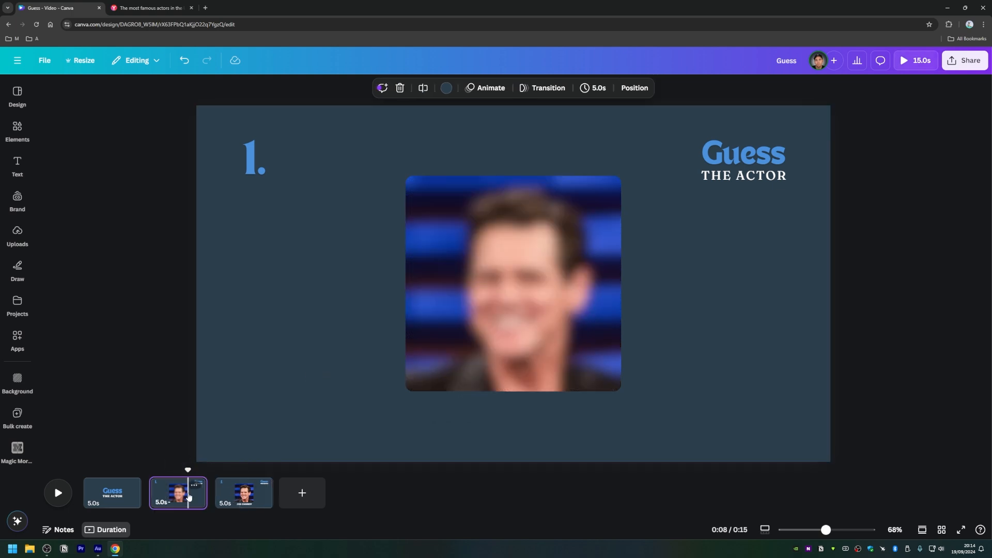
key(ctrl+d)
drag(240, 495, 321, 496)
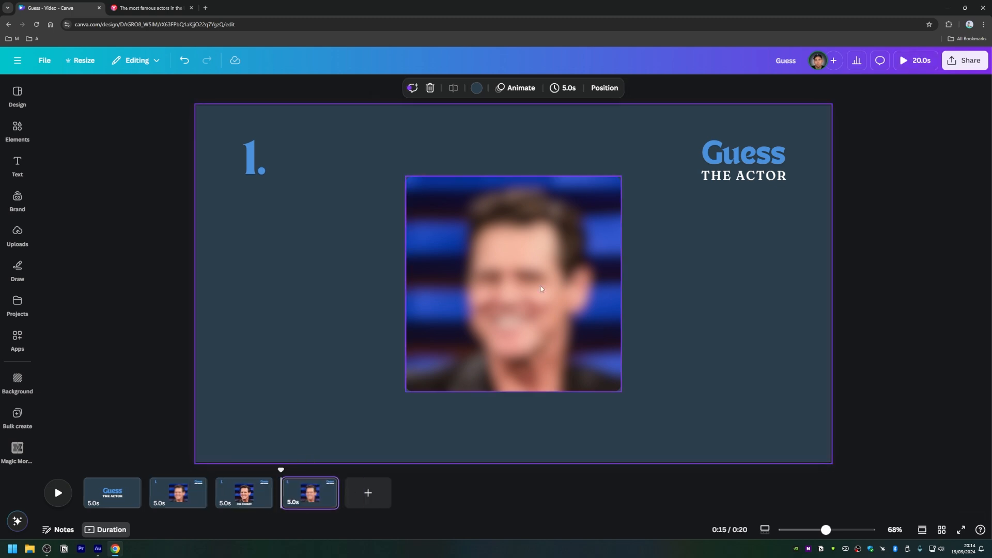
Step: Replace the blurred photo on page 4 with the uploaded Morgan Freeman image
click(485, 288)
click(9, 248)
drag(80, 206, 444, 241)
click(343, 285)
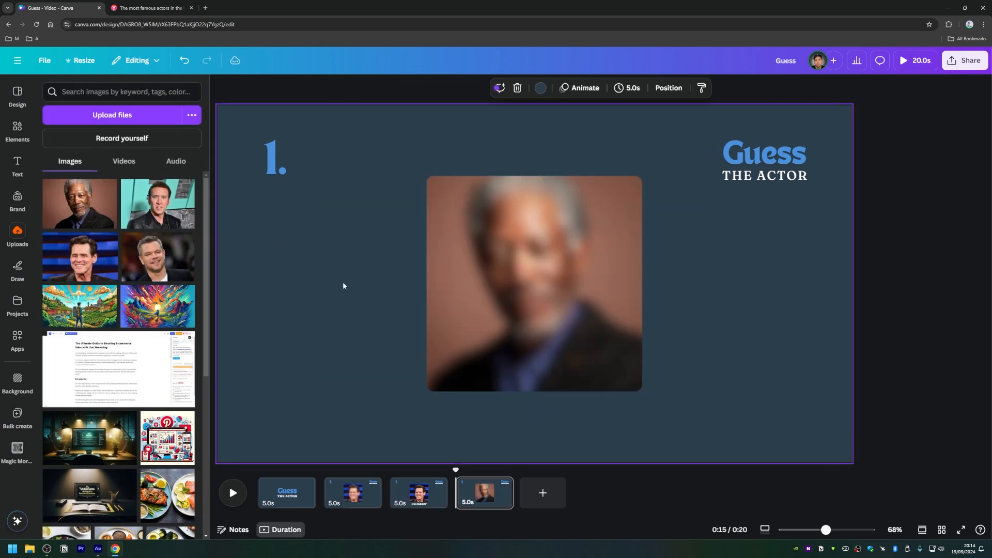
Step: Change the question number on page 4 to "2."
click(276, 165)
click(274, 161)
click(275, 161)
key(BackSpace)
text(2)
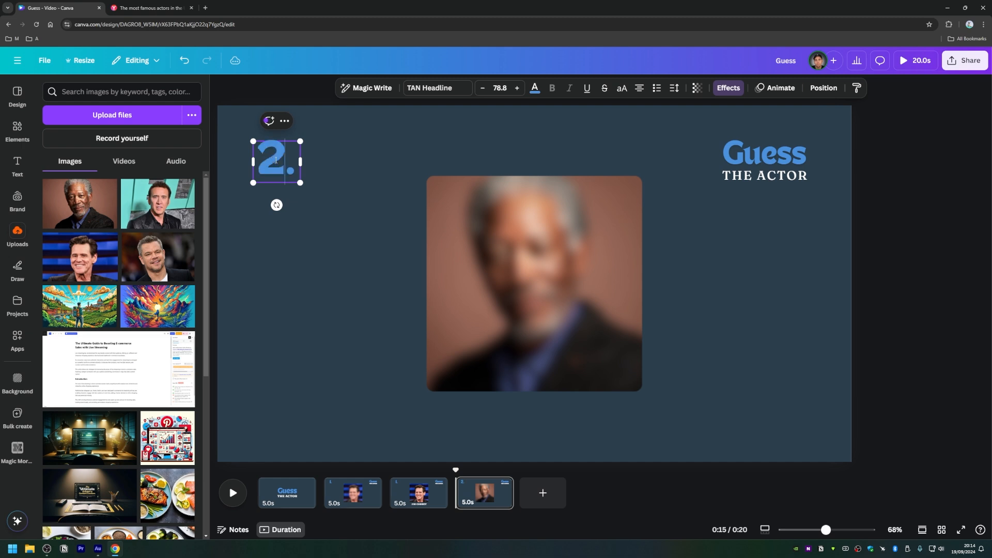
click(304, 280)
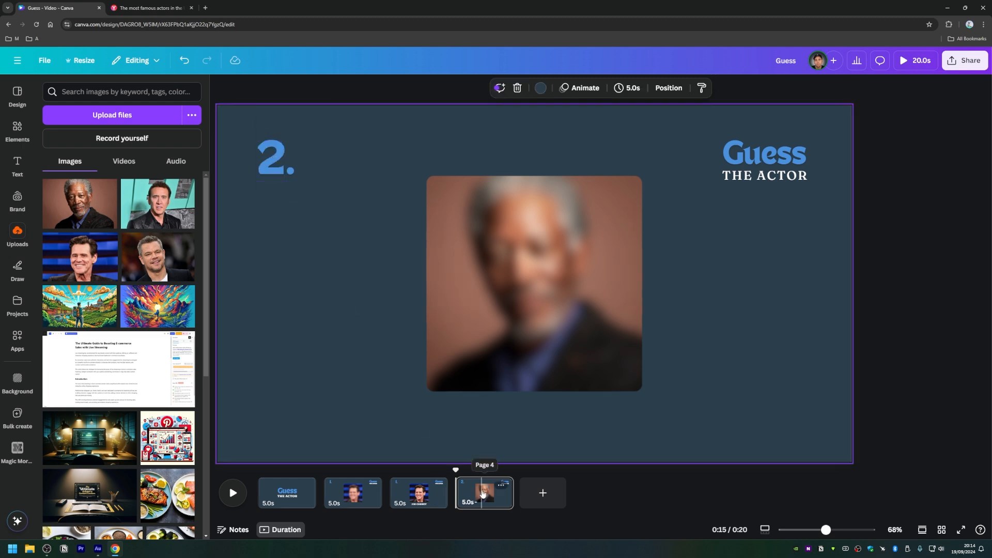
Step: Duplicate page 4 and remove the blur from the photo on the copy
key(ctrl+d)
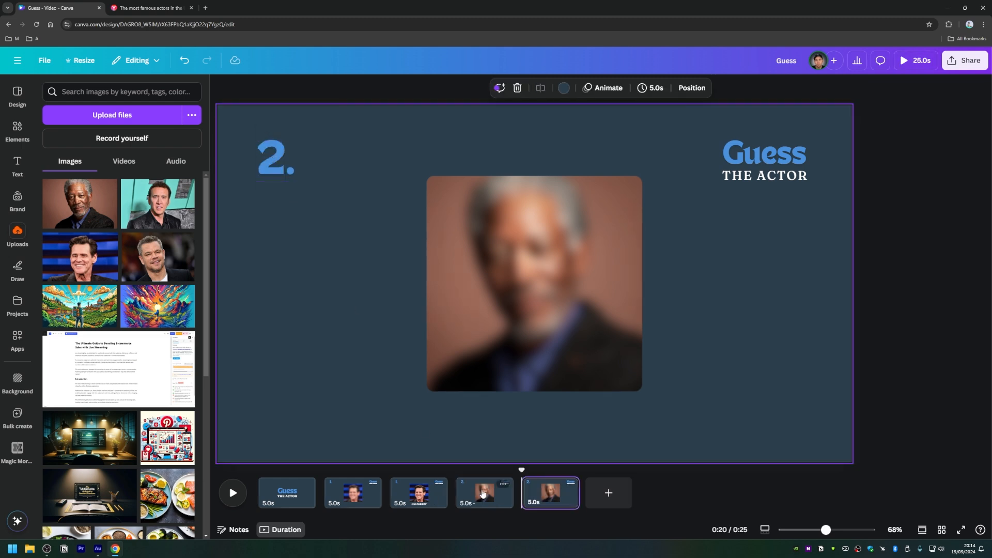
click(491, 336)
click(449, 89)
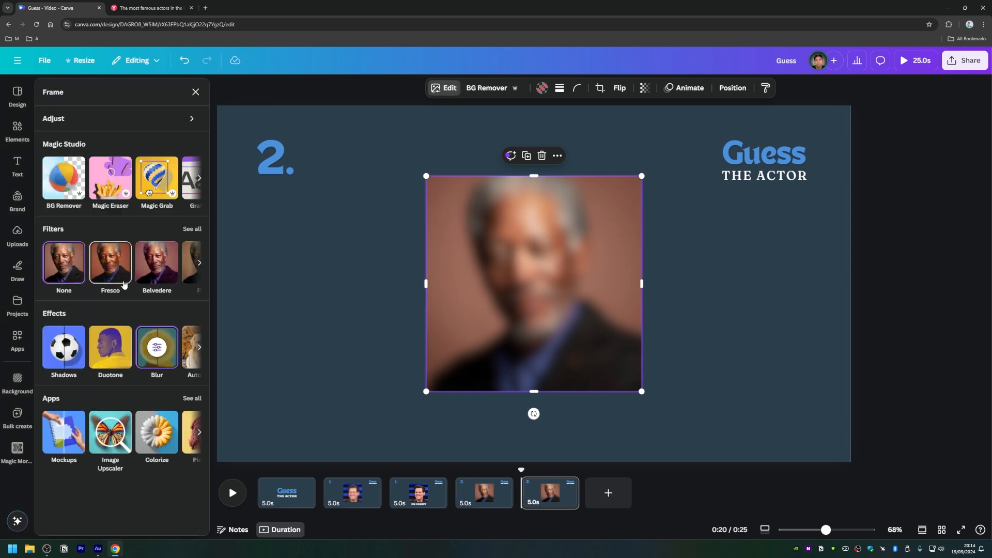
click(159, 350)
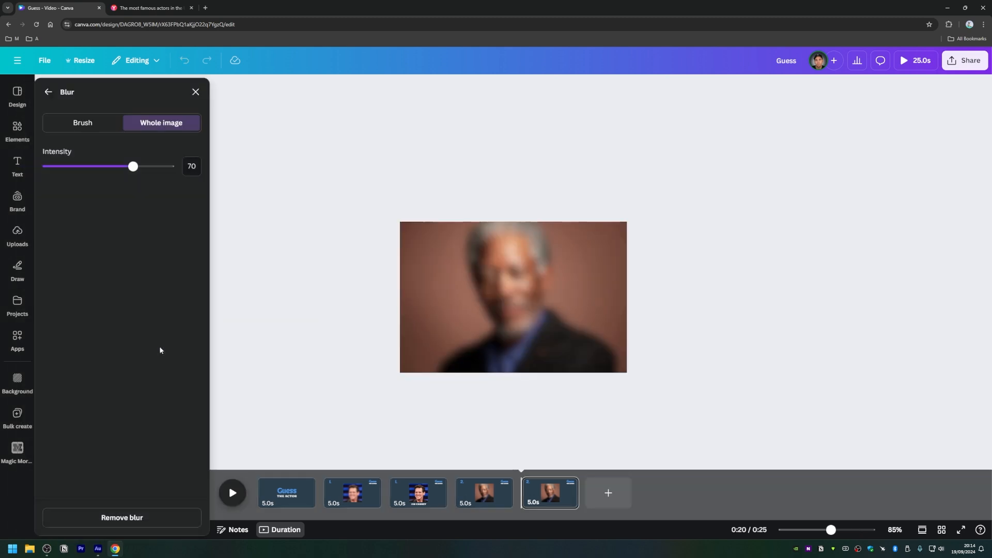
click(124, 518)
click(195, 92)
click(357, 310)
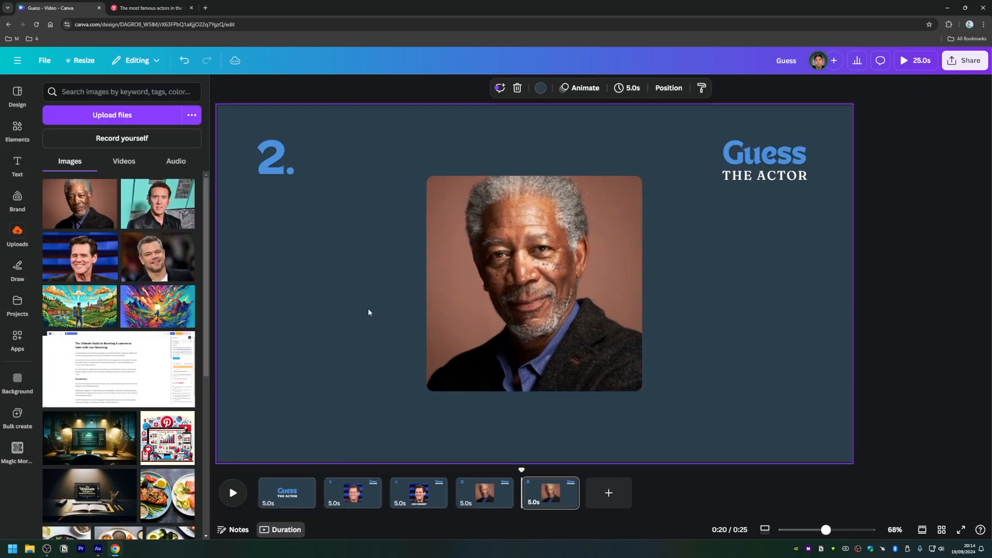
Step: Copy the "JIM CARREY" caption from page 3 onto page 5
click(403, 491)
click(506, 420)
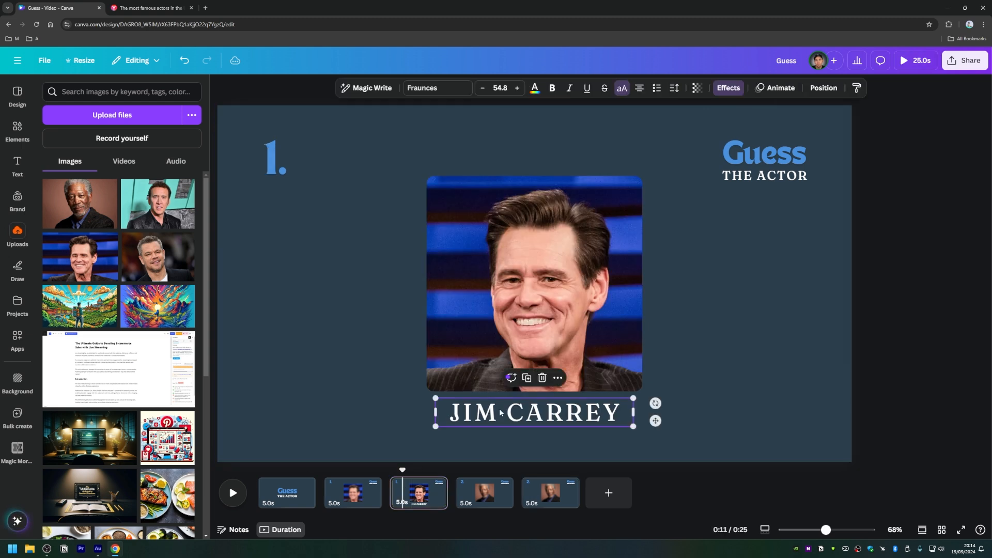
click(551, 491)
text(JIM CARREY)
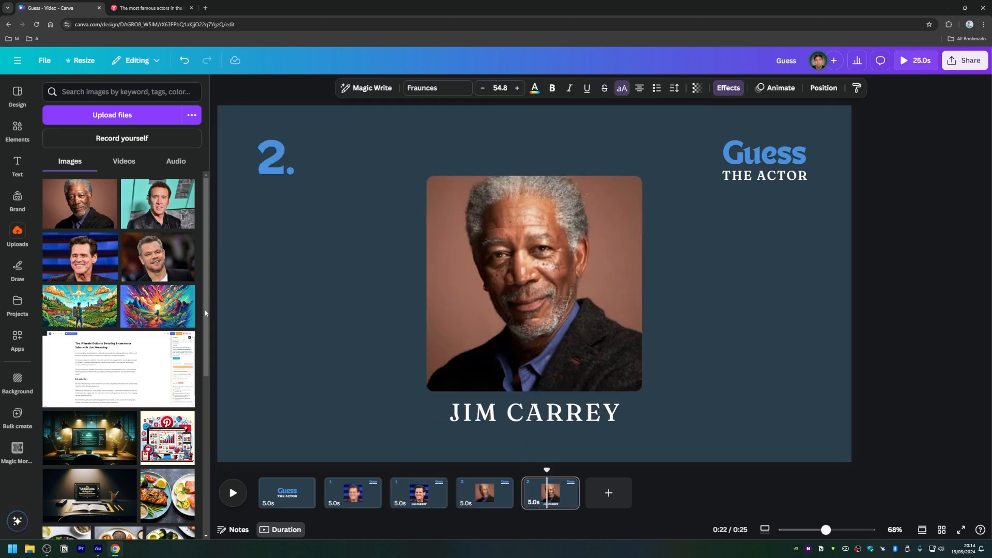
Step: Check the uploaded photo's file name and replace the page 5 caption with "MORGAN FREEMAN"
click(108, 188)
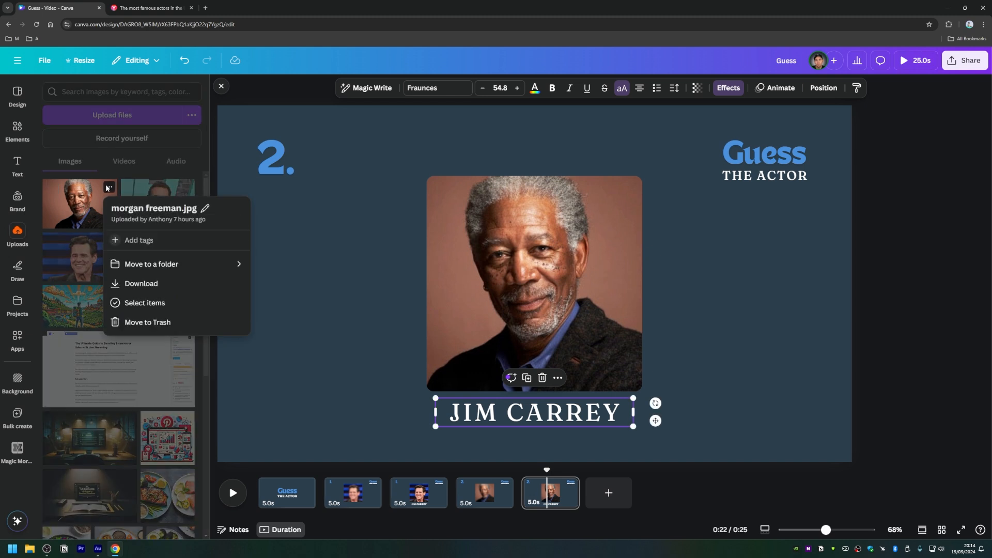
click(413, 386)
double_click(520, 411)
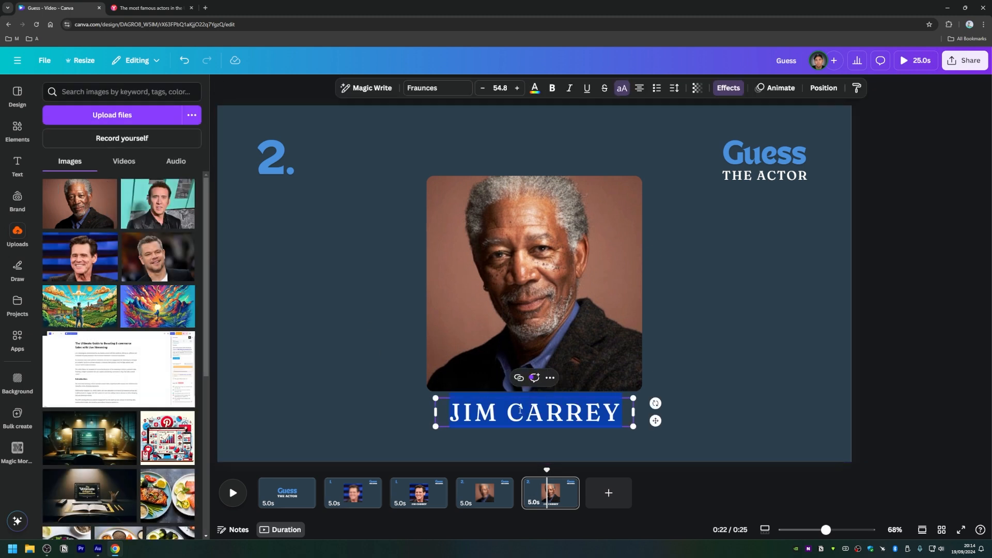
text(MORGAN )
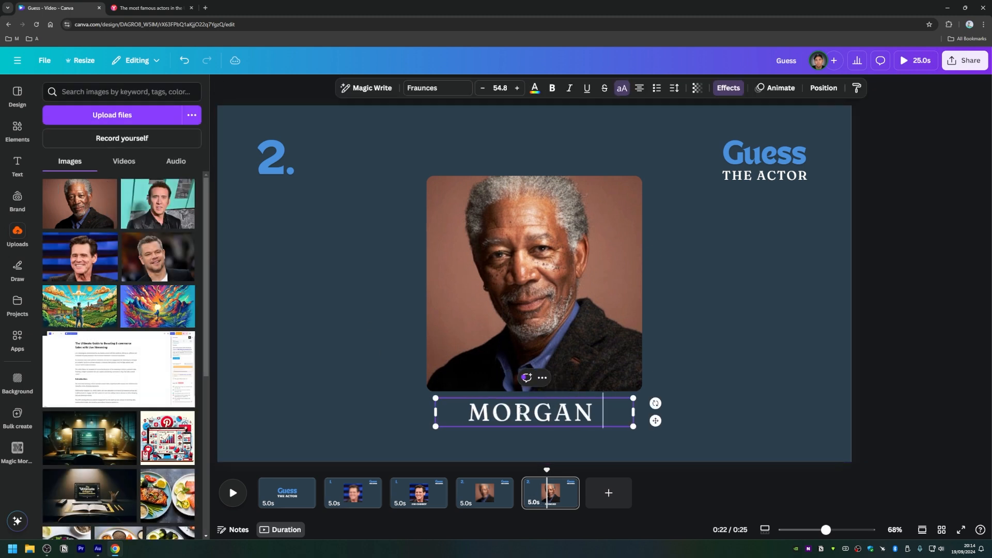
text(FREEMAN)
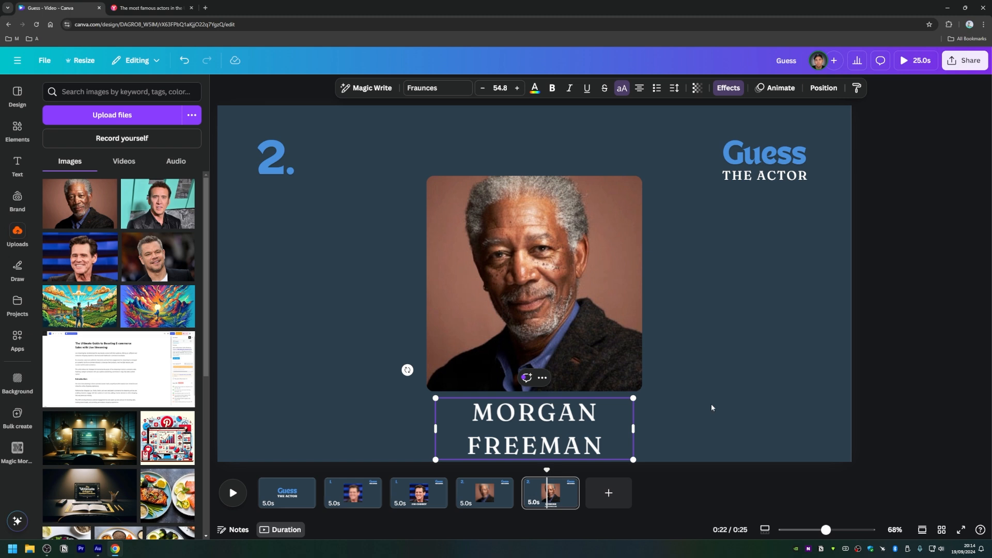
click(711, 406)
Step: Widen the "MORGAN FREEMAN" text box to fit one line and center it below the photo
click(579, 436)
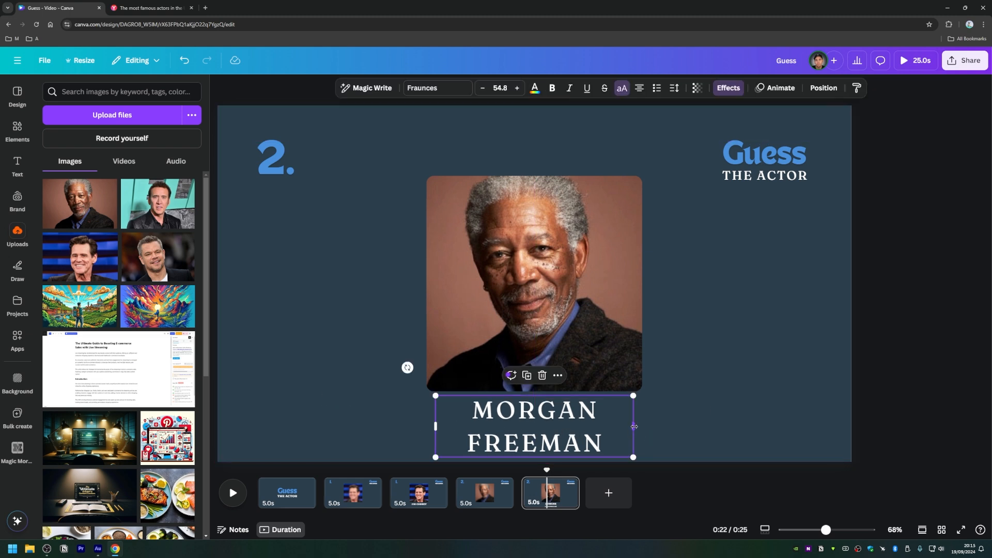
drag(634, 427, 726, 426)
drag(575, 420, 531, 435)
click(341, 343)
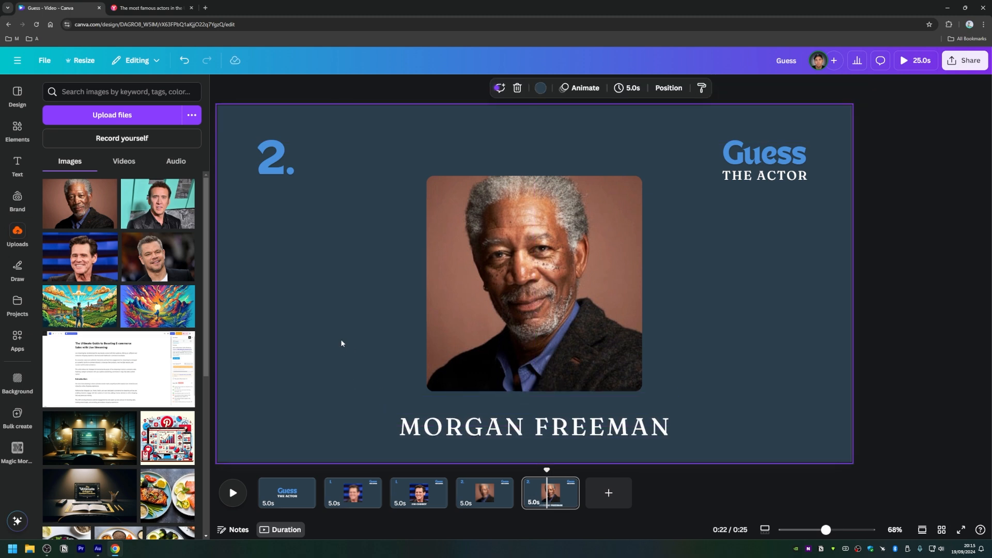
Step: Move the "MORGAN FREEMAN" caption up so it sits close beneath the photo on page 5
click(535, 490)
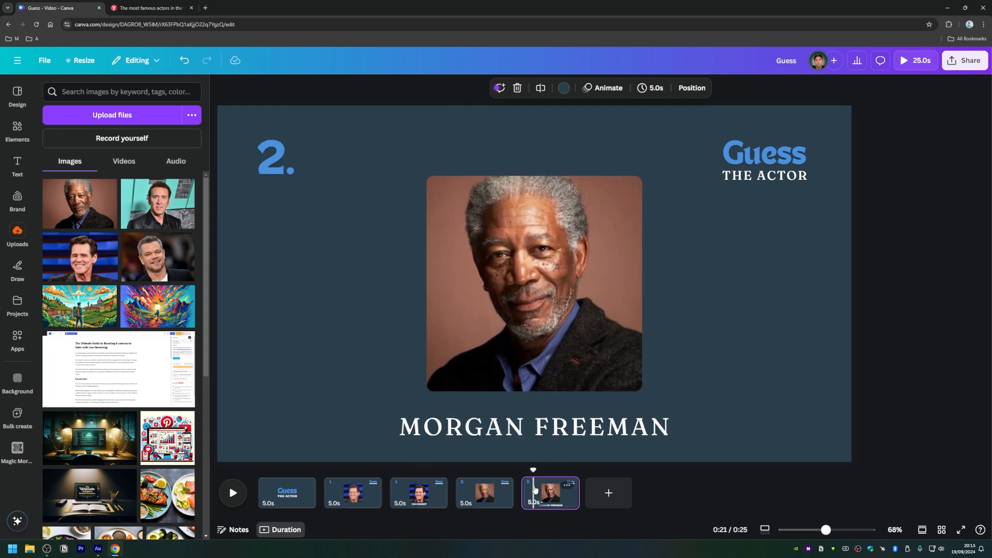
drag(542, 431, 546, 417)
click(251, 343)
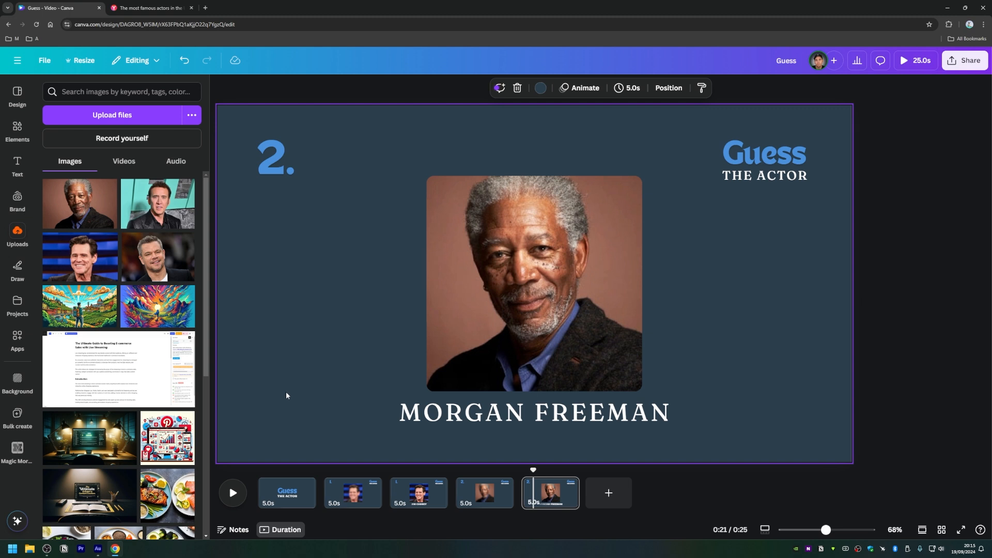
Step: Apply the recommended Bold style of Magic Animate to the whole design, starting from the title page
click(17, 129)
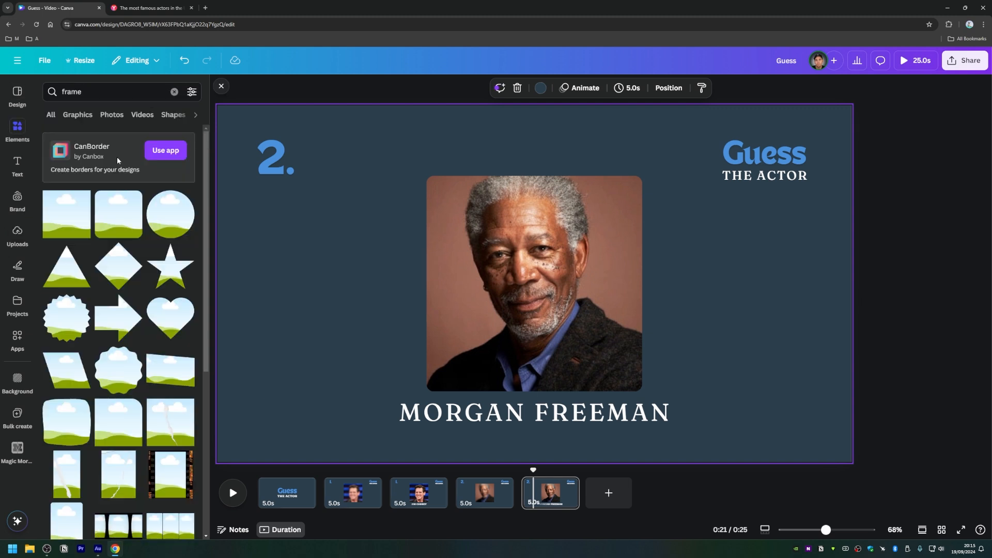
click(17, 95)
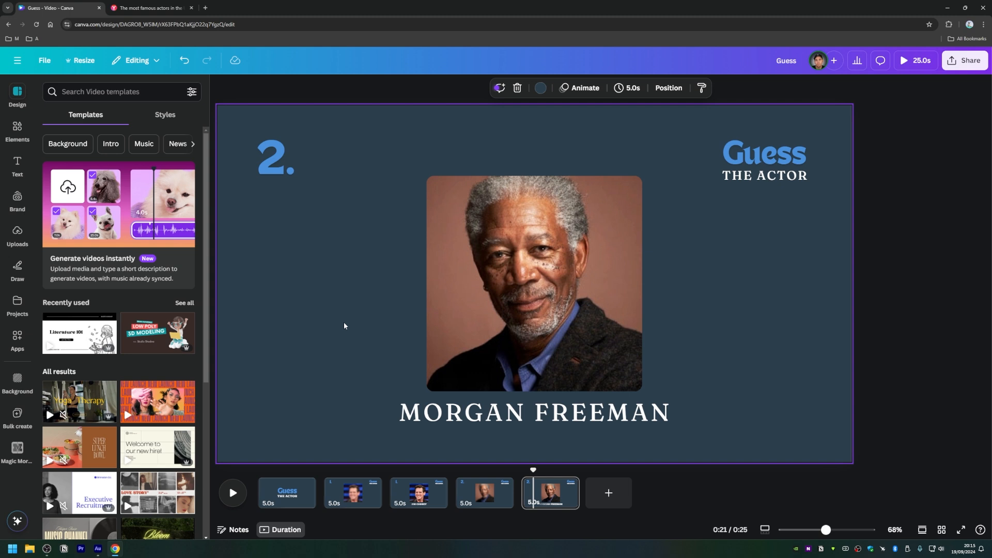
click(277, 494)
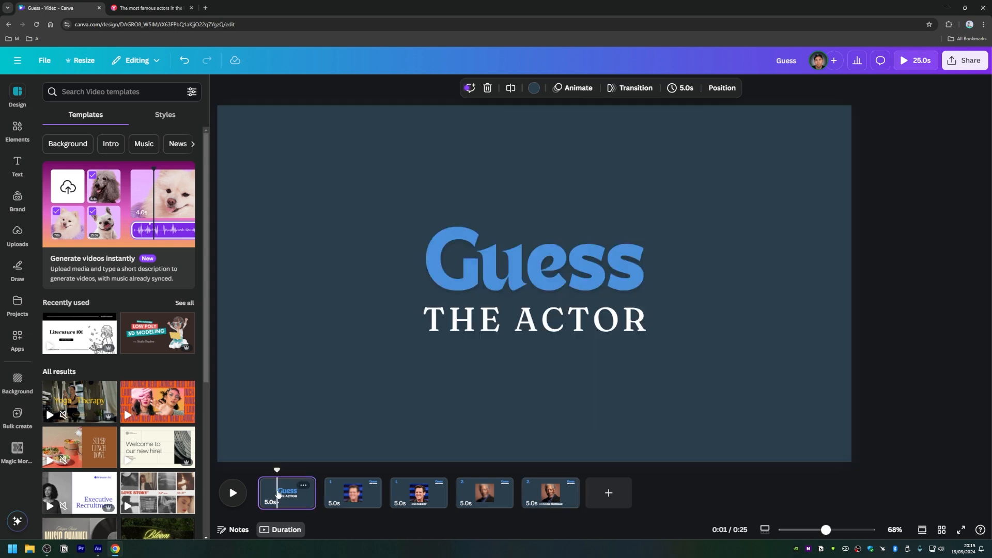
click(573, 93)
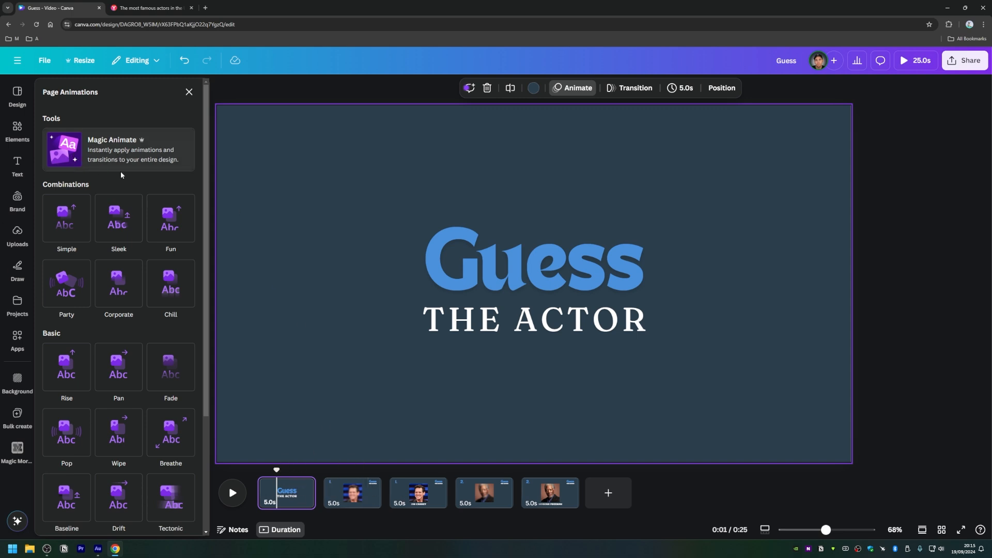
click(136, 160)
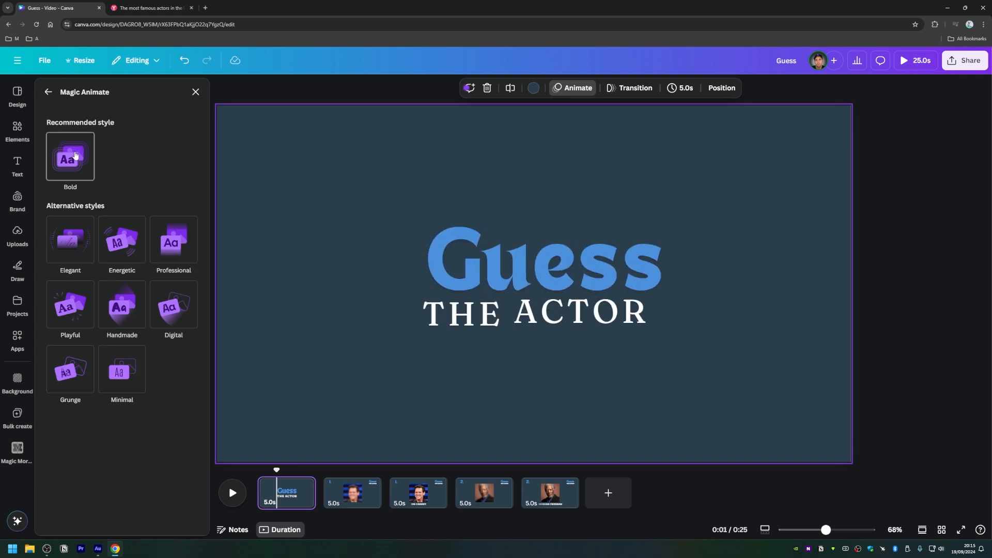
click(75, 156)
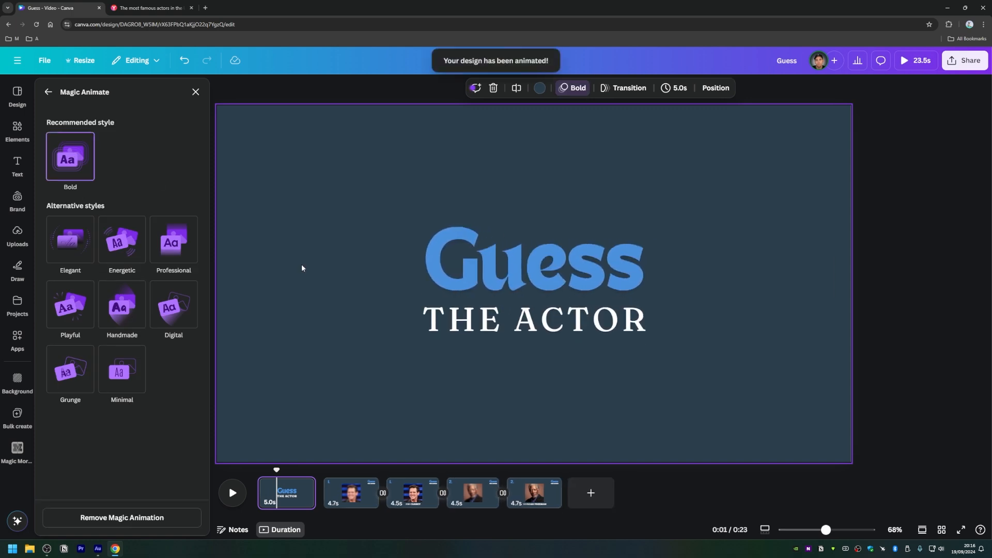
Step: Preview the animated question page 2 from its start and its transition into the "JIM CARREY" answer page
click(339, 473)
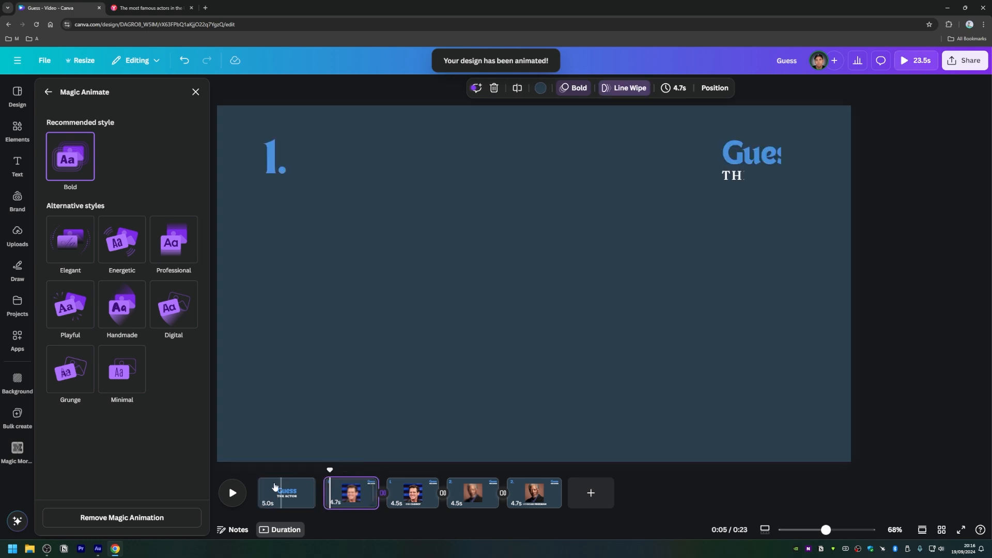
drag(329, 471, 323, 471)
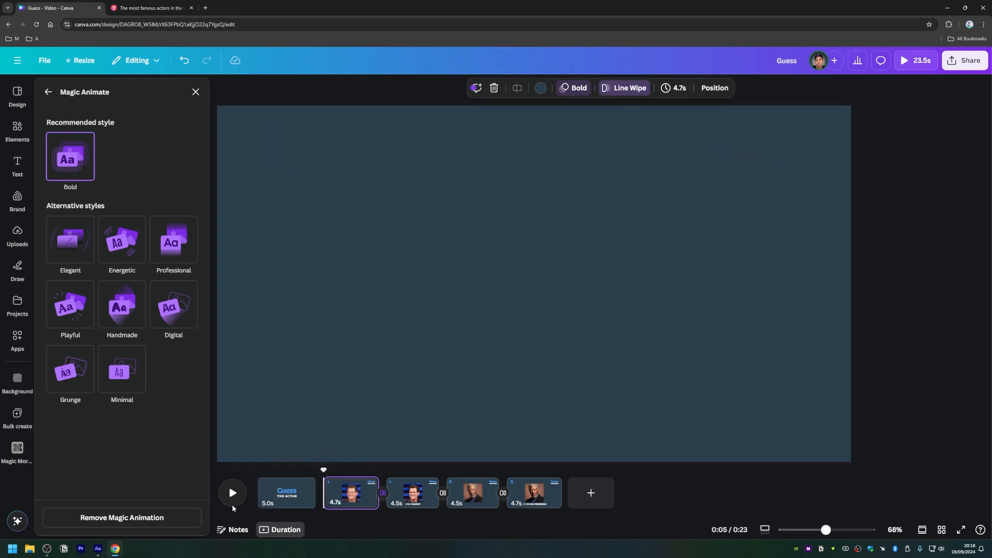
click(232, 493)
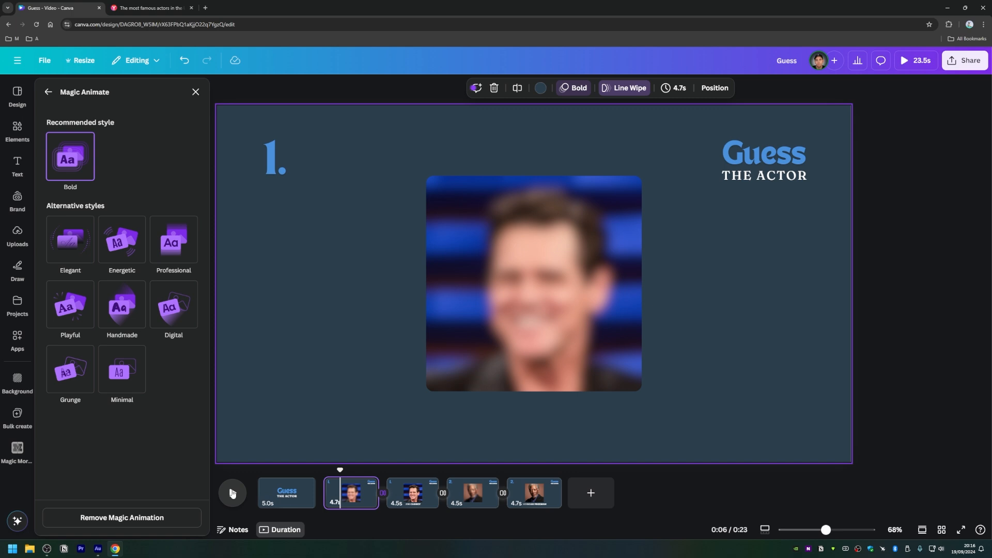
drag(341, 468, 362, 468)
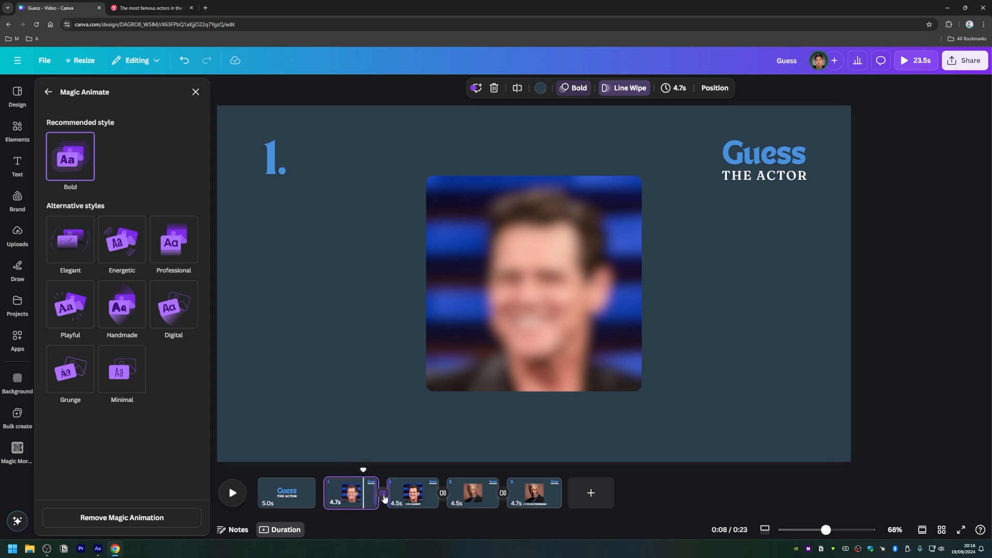
click(232, 494)
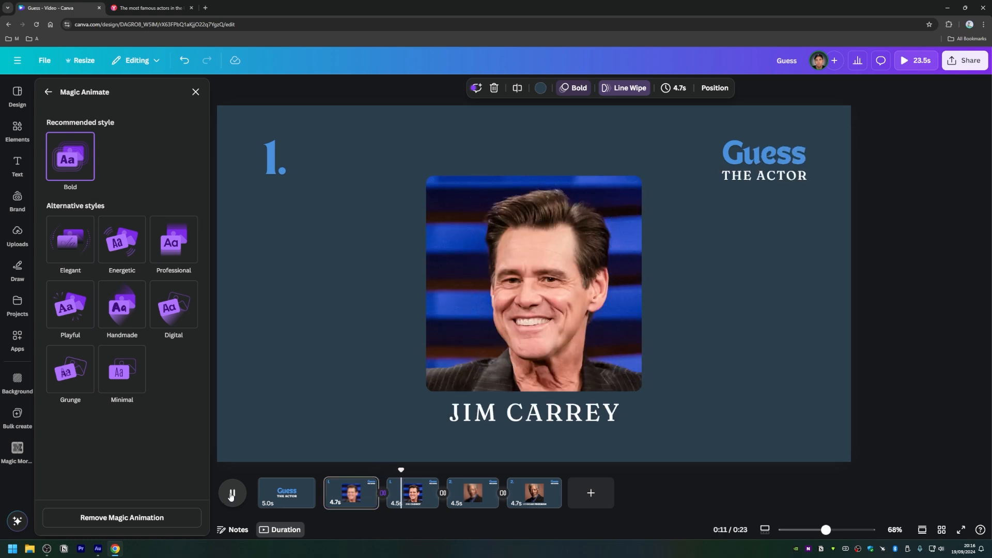
click(232, 494)
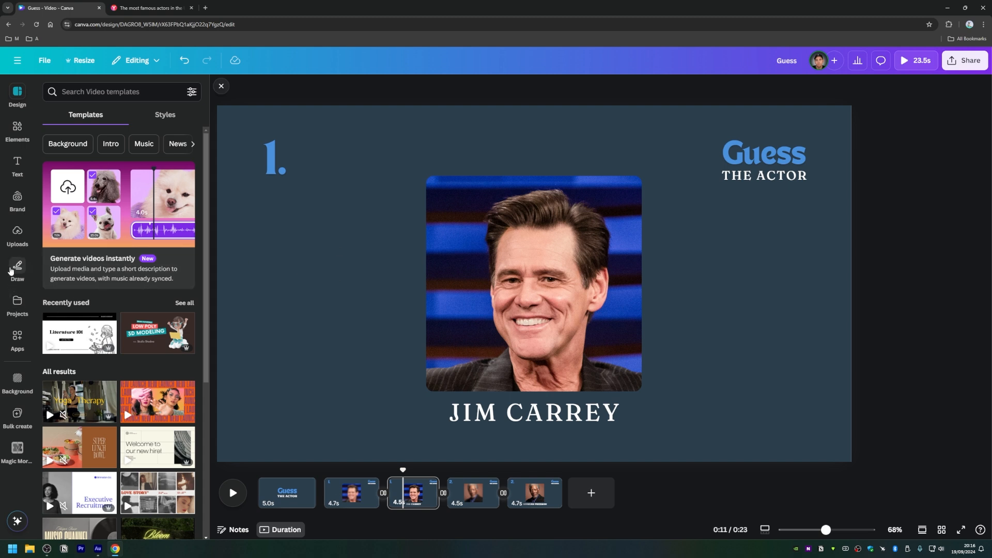
Step: Clear the "frame" search, show the audio elements and listen to a preview of "Move on Up (Single Edit)"
click(17, 129)
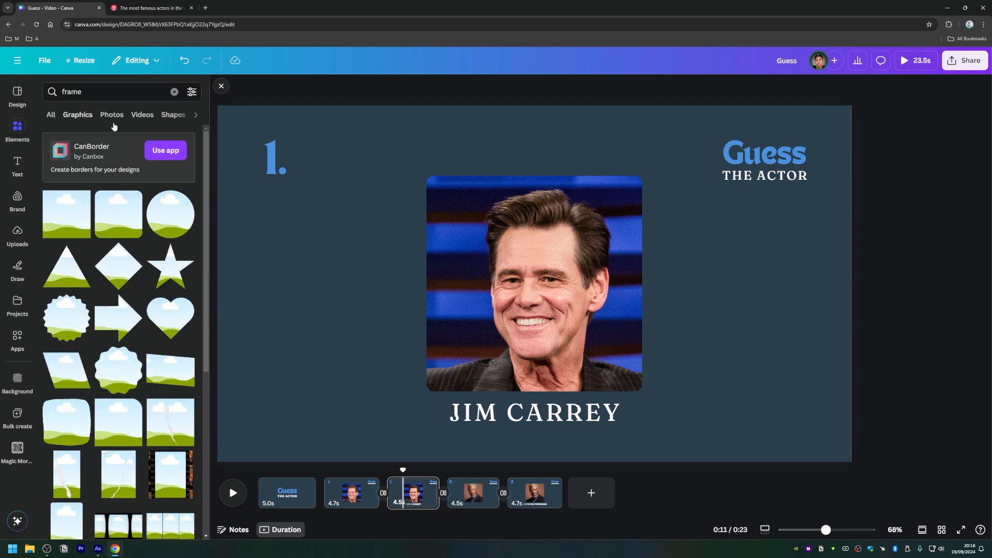
click(175, 92)
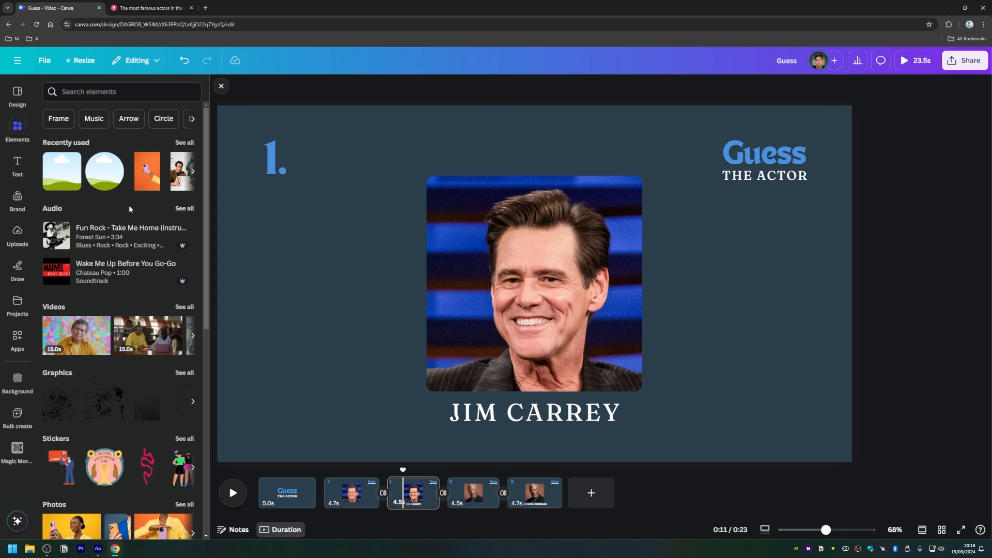
click(57, 212)
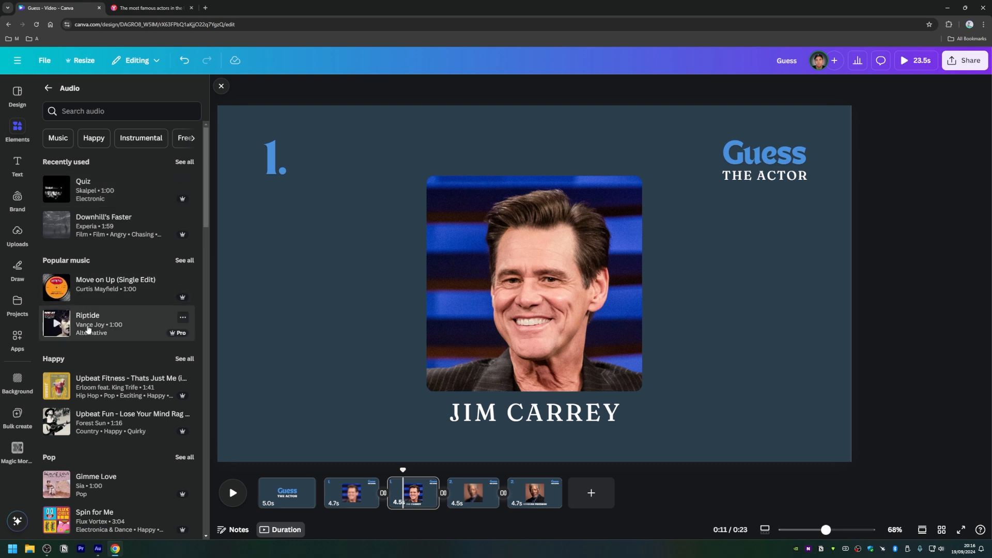
click(56, 287)
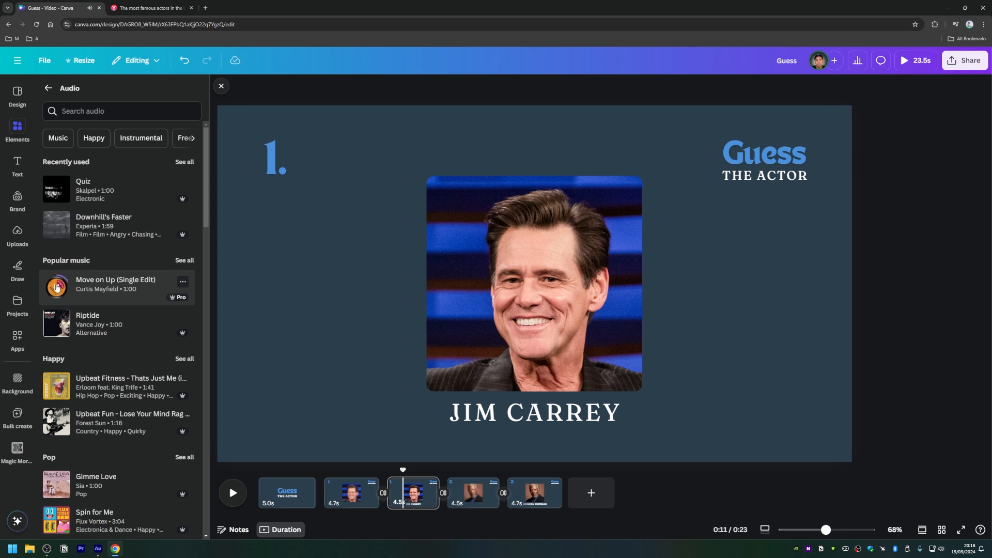
click(57, 288)
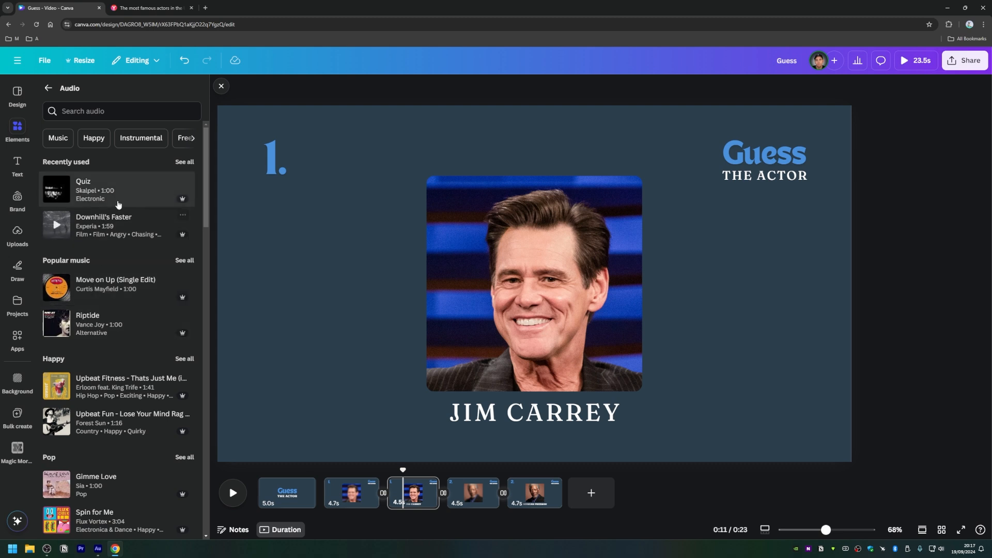
Step: Filter for free audio, preview "Cocktail Music" and add it to the timeline from the start of the video
click(184, 138)
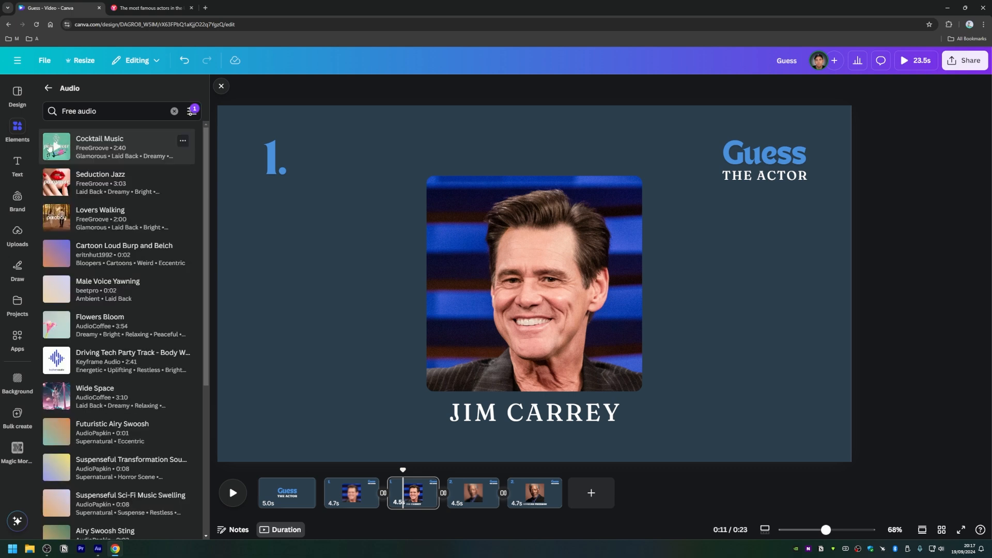
click(57, 148)
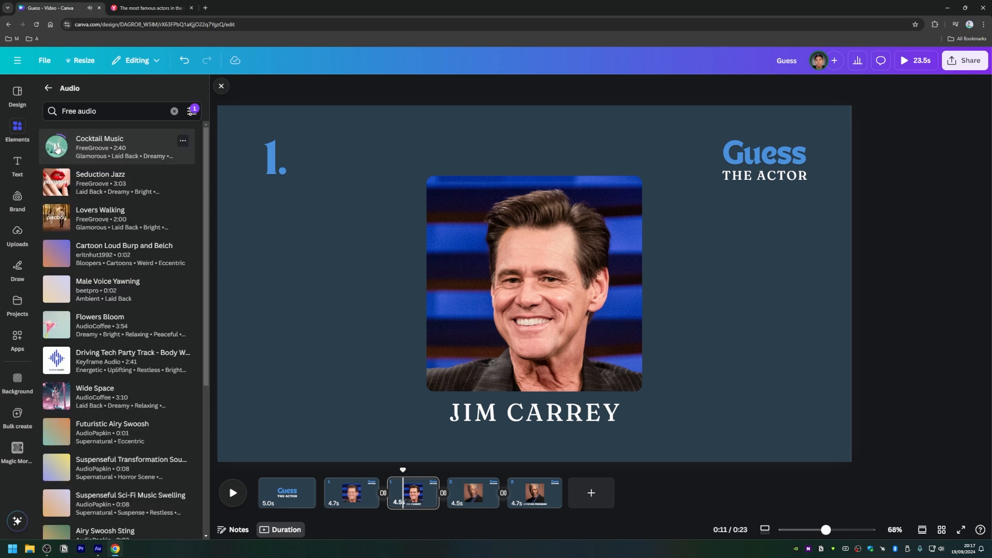
click(58, 148)
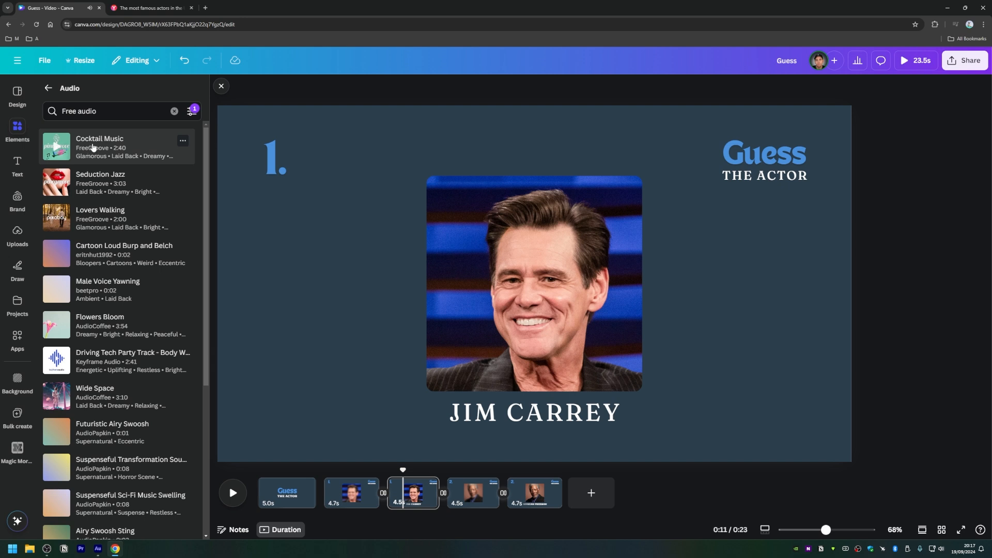
drag(93, 148, 259, 503)
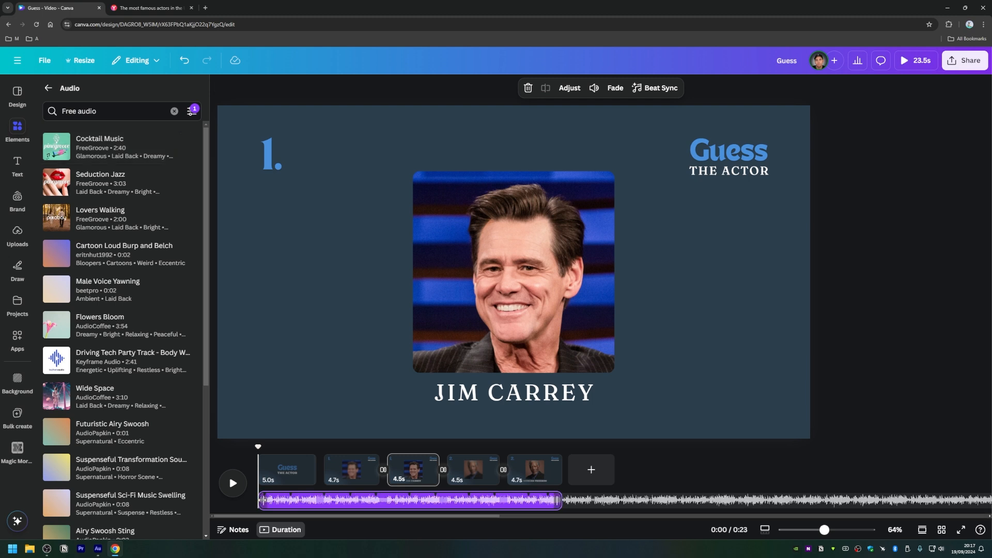
Step: Close the audio library and play the video from the beginning to check it with the music
click(235, 484)
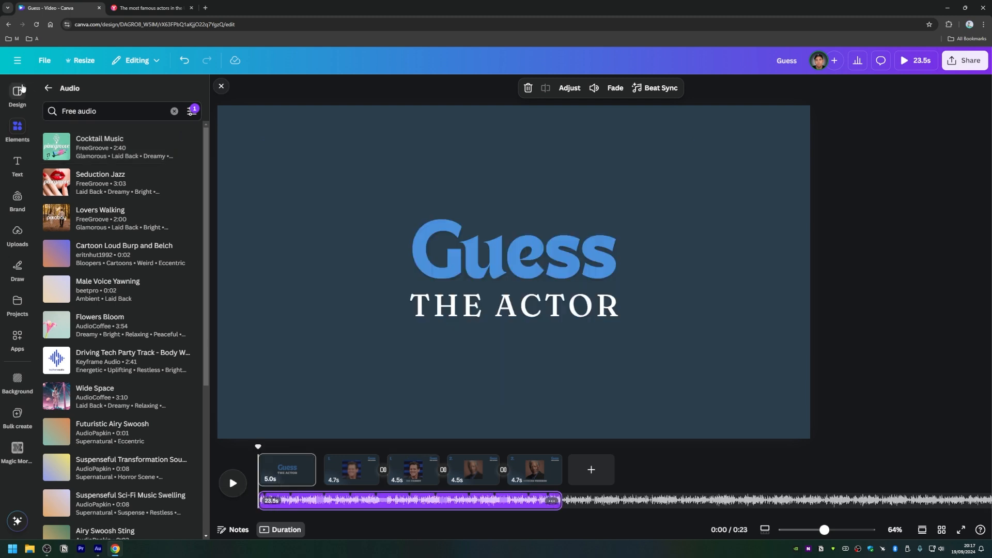
click(48, 88)
click(221, 86)
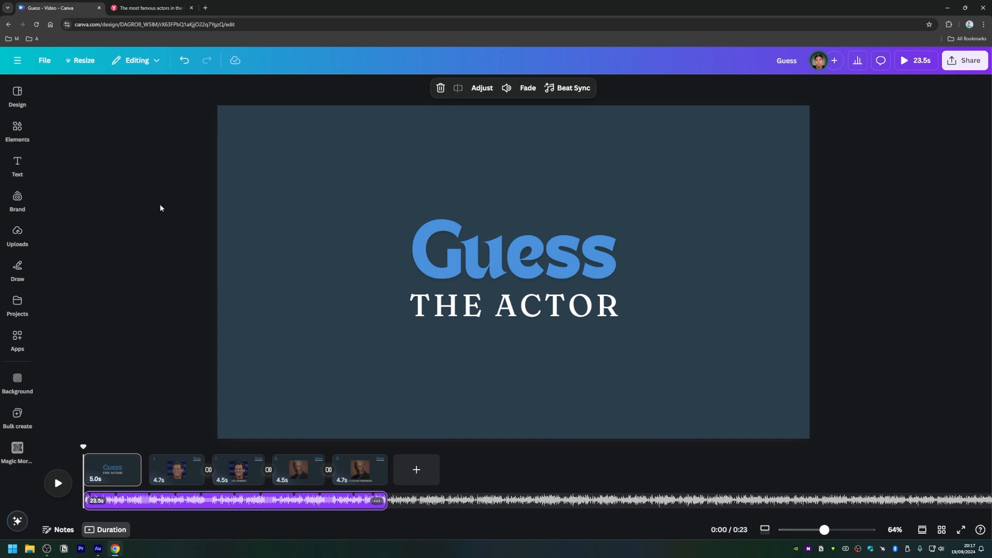
click(58, 488)
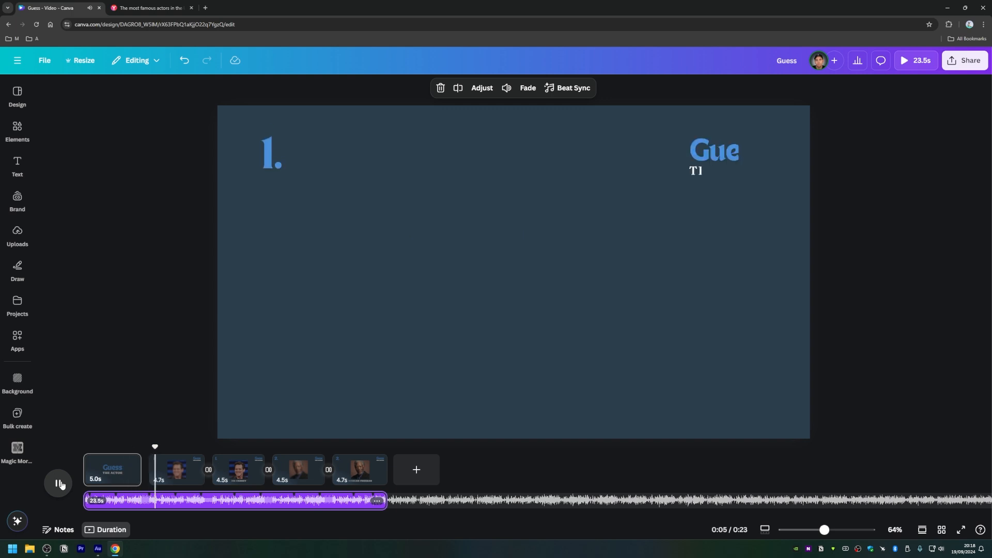
click(58, 484)
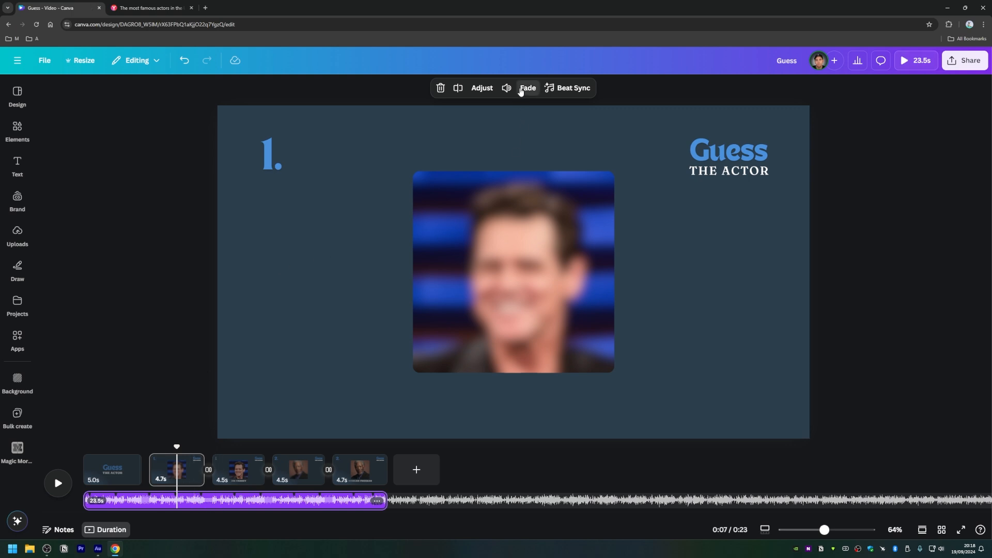
Step: Set both the fade in and fade out of the music track to 1.9 s
click(521, 92)
drag(453, 128, 496, 130)
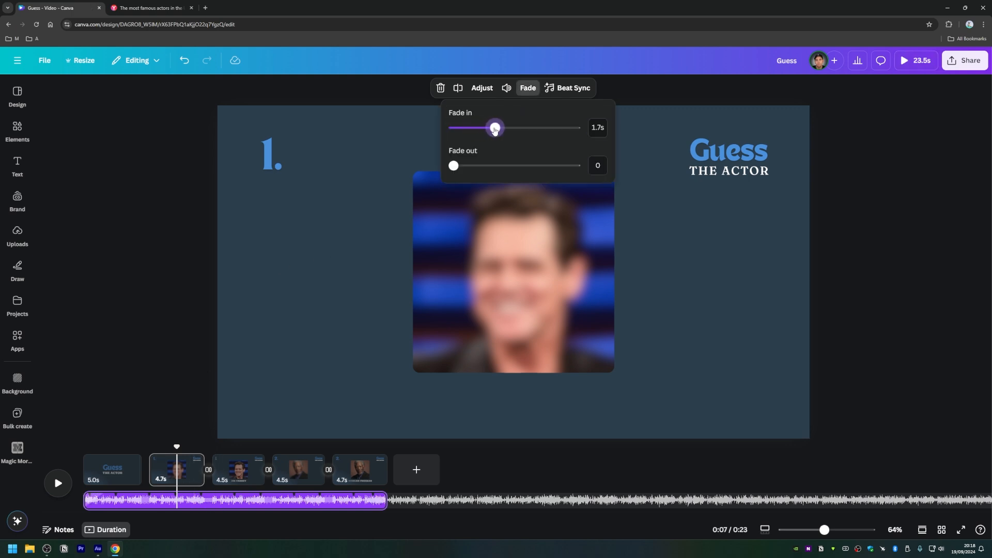
drag(454, 165, 495, 165)
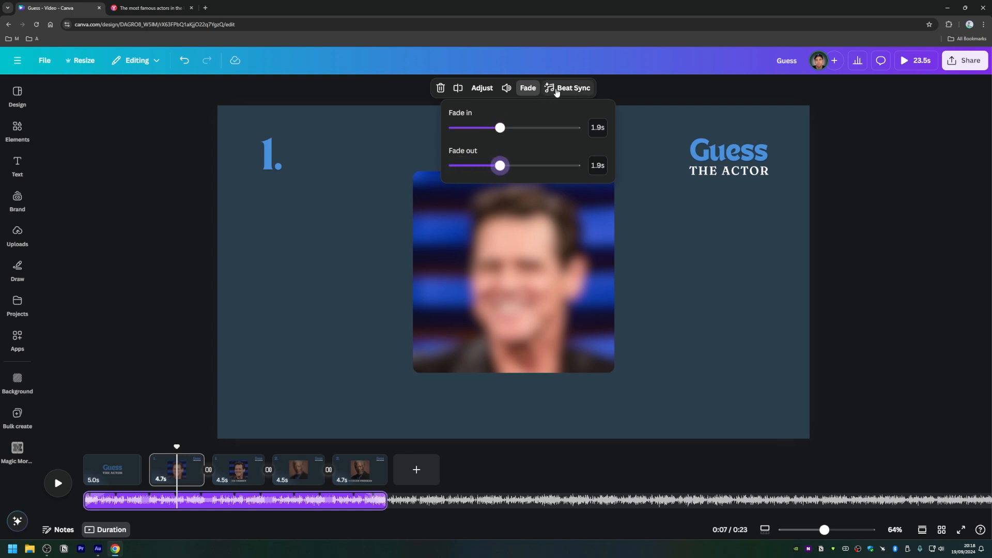
Step: Lower the music track's volume to 50 and check its Beat Sync options without enabling syncing
click(507, 88)
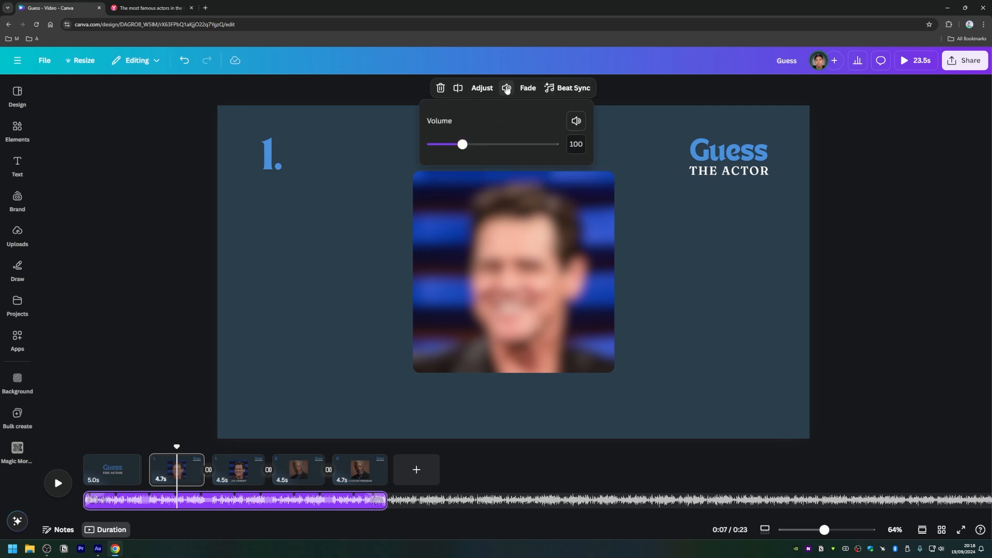
drag(463, 145, 447, 145)
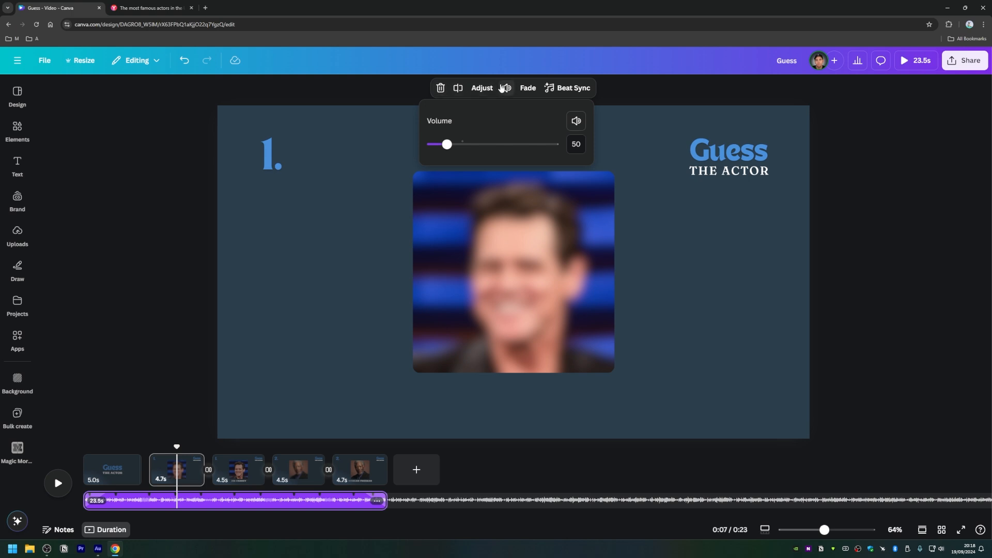
click(563, 89)
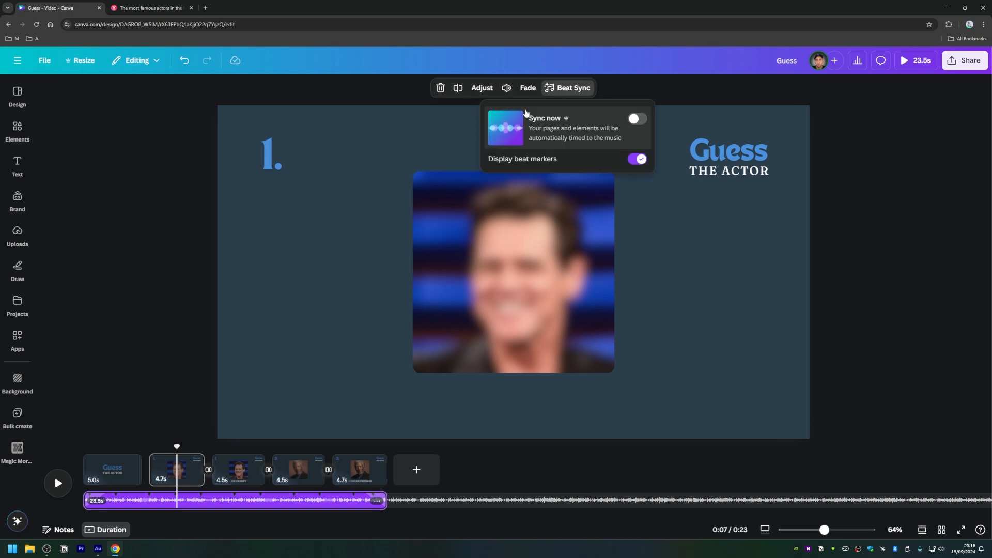
click(219, 194)
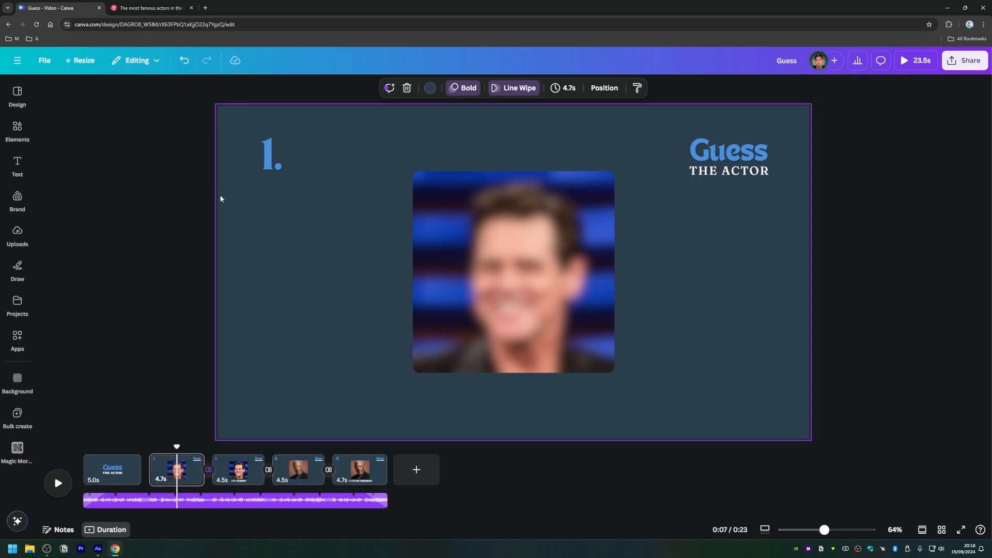
click(173, 255)
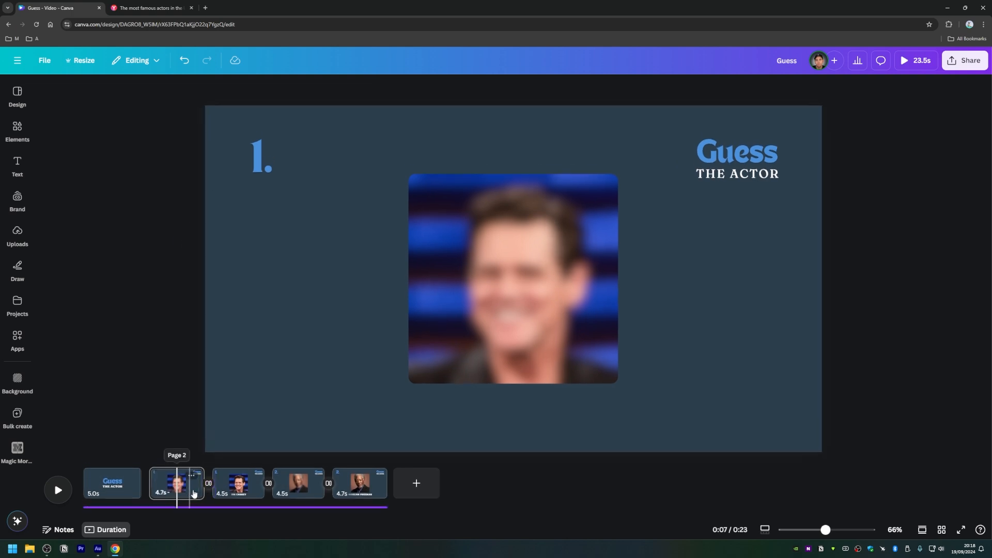
Step: Set the question pages 2 and 4 to 5.0 s and the answer pages 3 and 5 to 4.0 s
drag(202, 489, 208, 489)
drag(325, 488, 383, 488)
drag(260, 488, 256, 488)
click(174, 489)
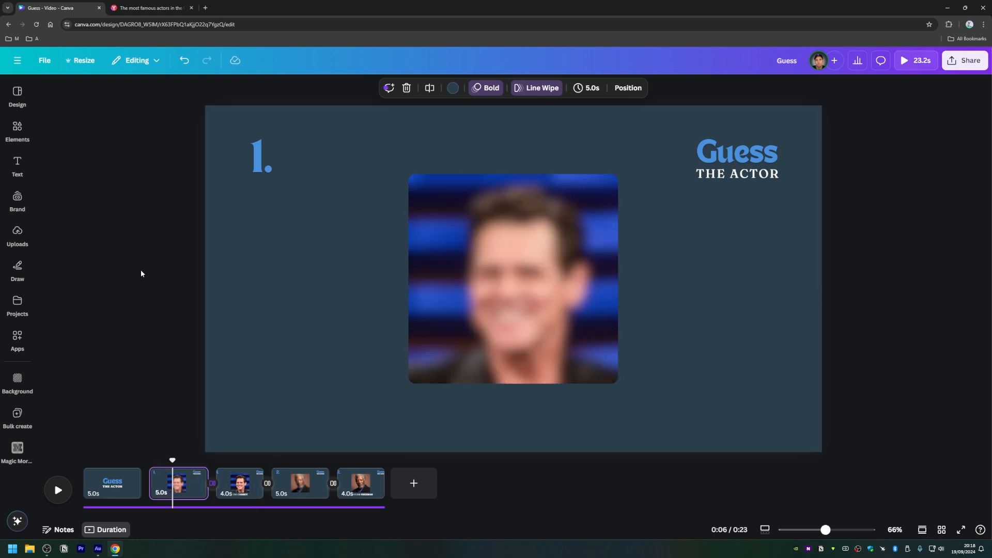
Step: Search the video templates for "5 second countdown" and examine the results for a suitable timer
click(18, 96)
click(72, 97)
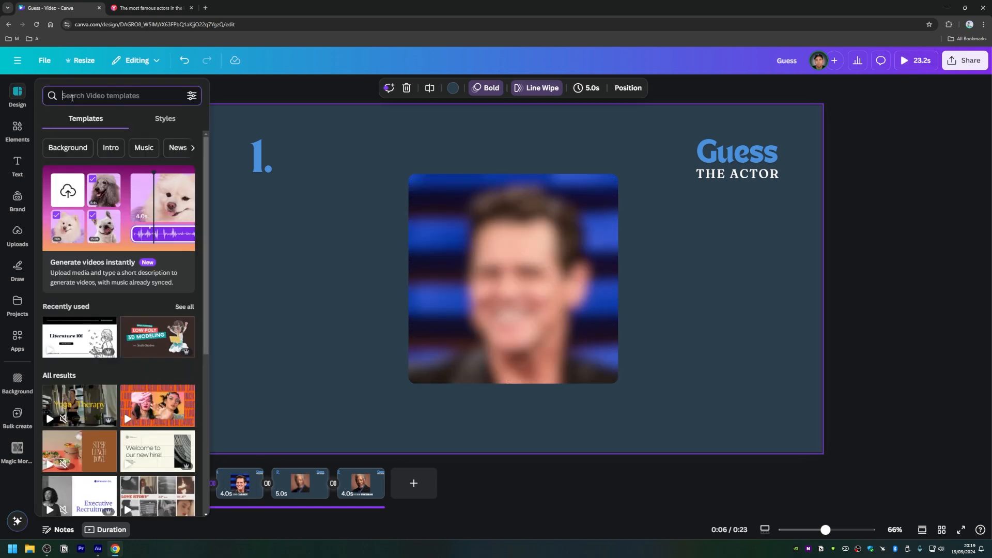
text(5 secon)
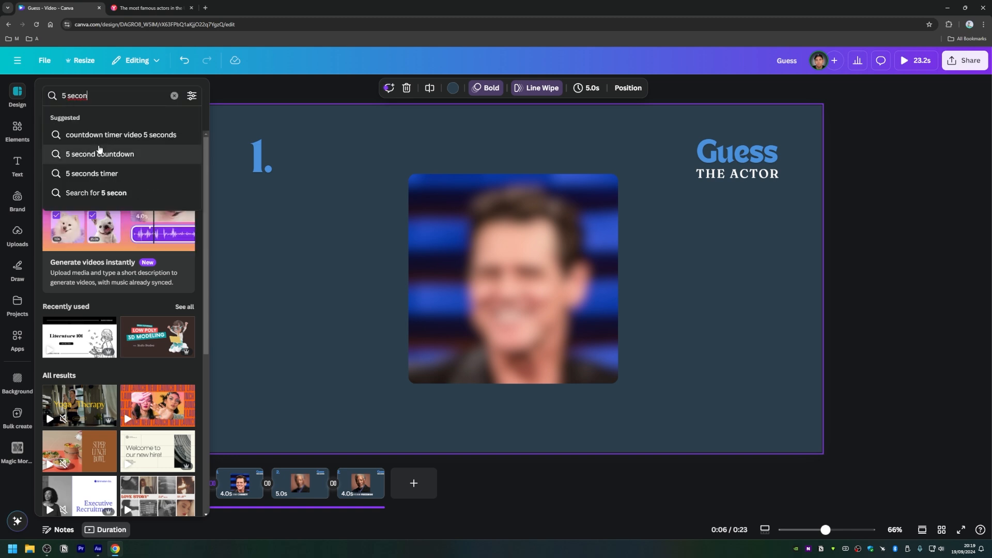
click(98, 153)
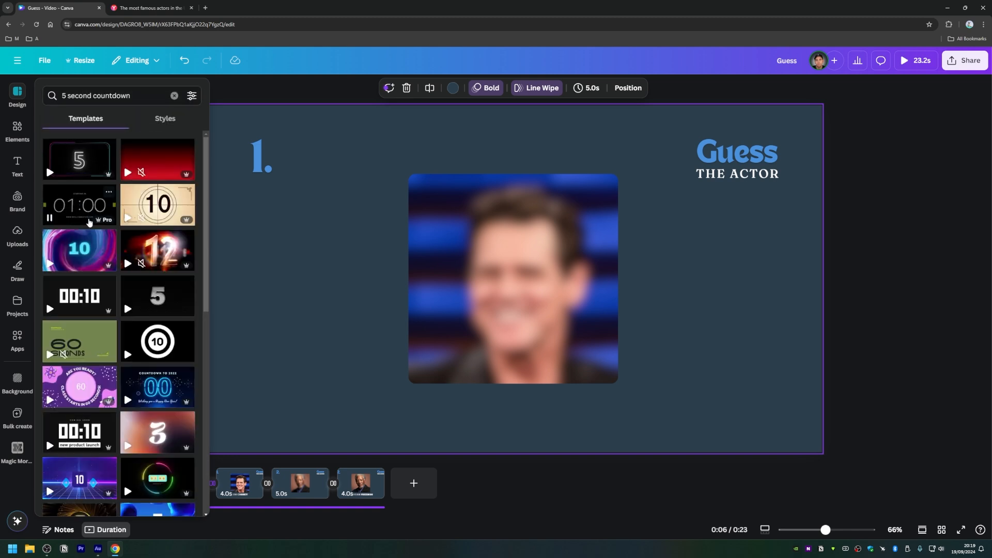
scroll(118, 233, down, 5)
scroll(133, 250, down, 1)
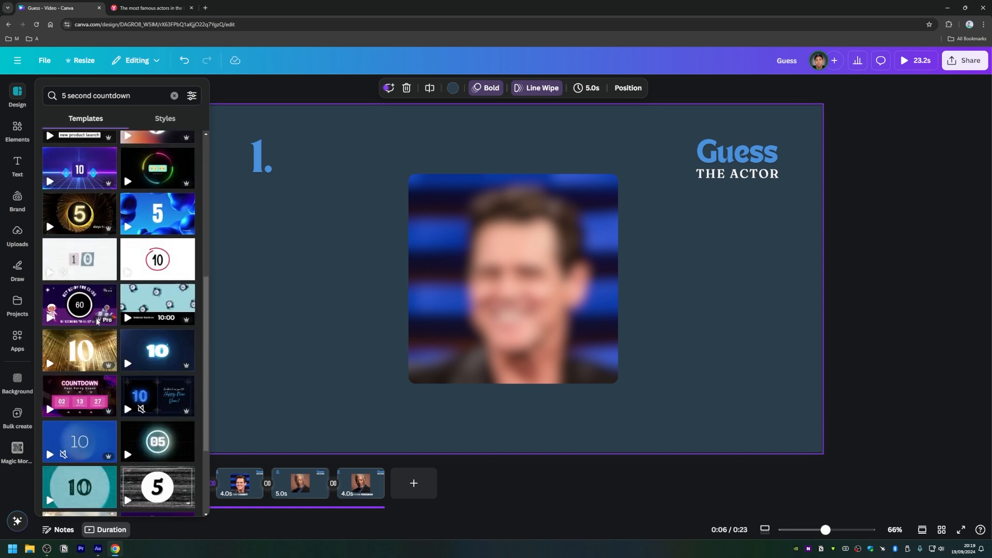
scroll(152, 274, down, 3)
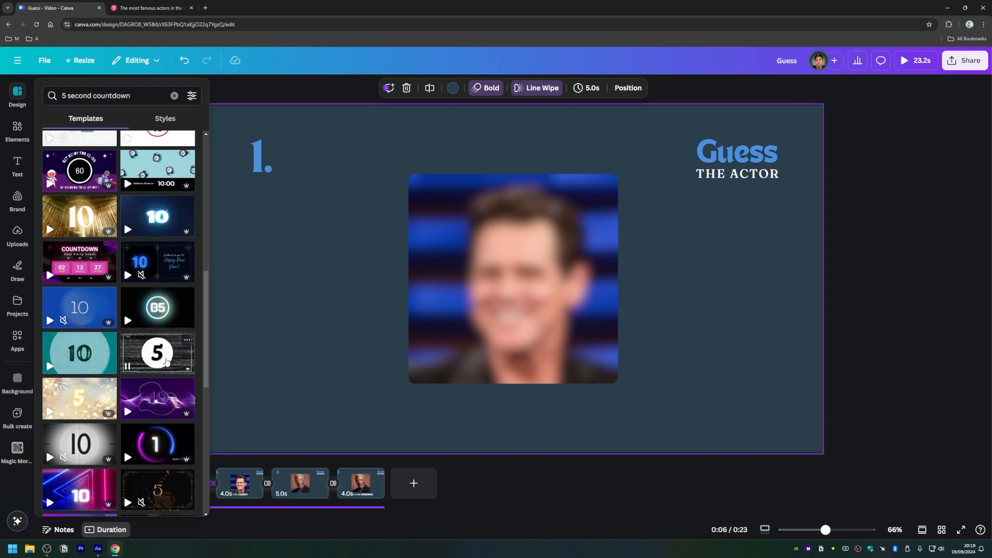
scroll(155, 369, down, 3)
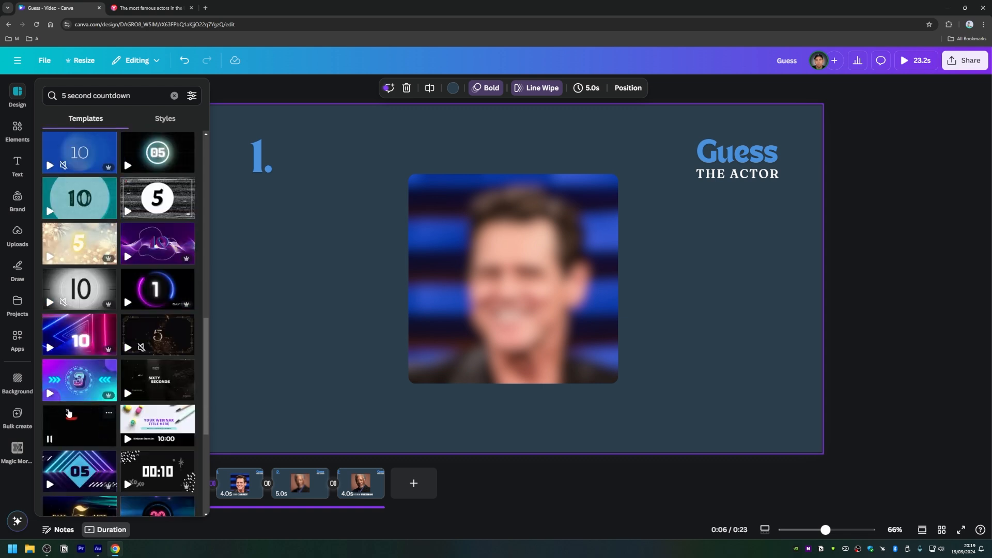
scroll(83, 440, down, 5)
scroll(78, 446, up, 2)
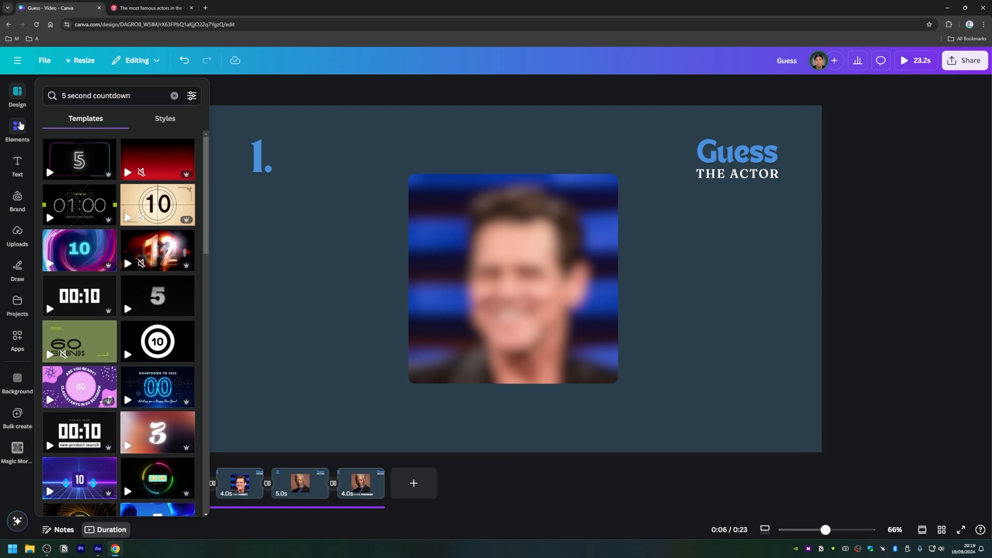
Step: Search the elements for "5 second timer" and show all the video results
click(17, 129)
click(98, 92)
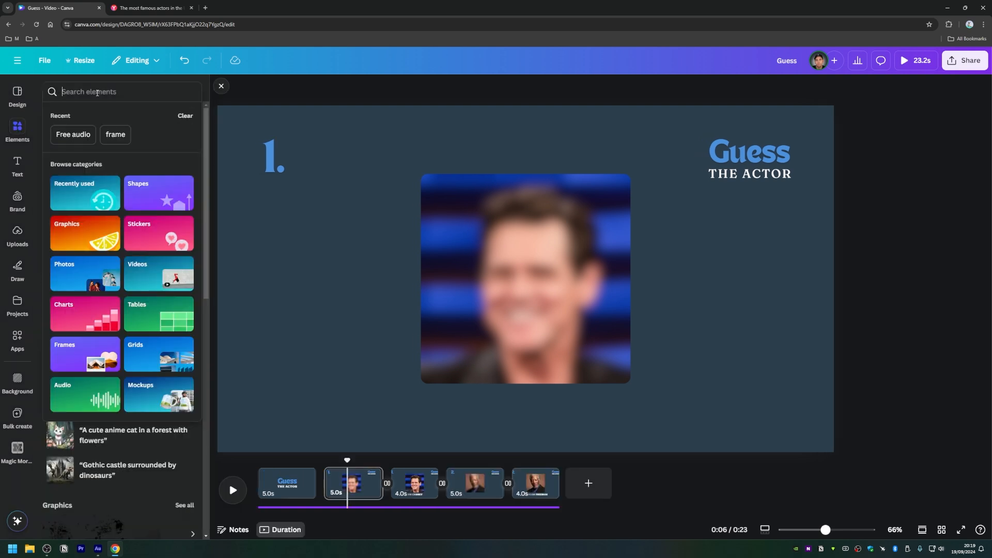
text(5 second)
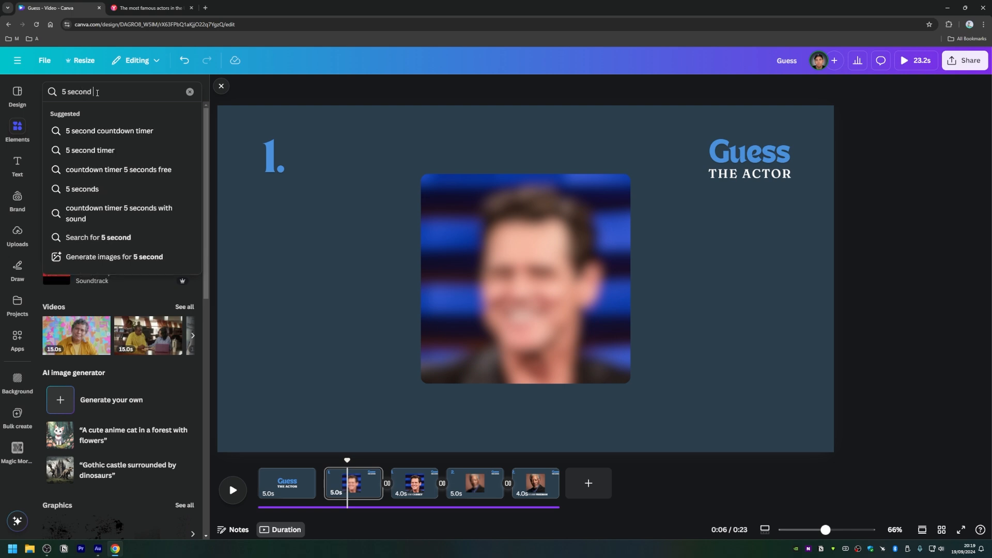
click(102, 150)
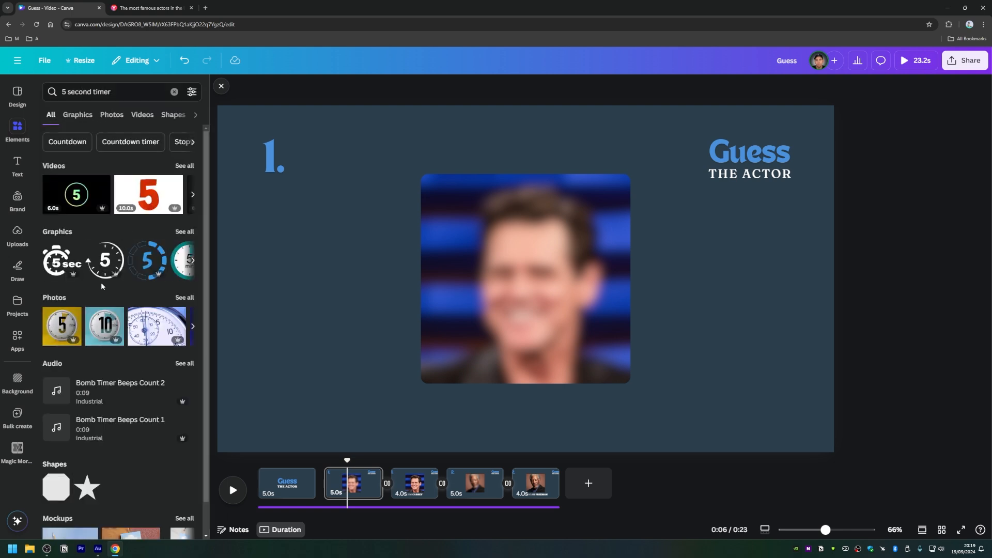
click(179, 166)
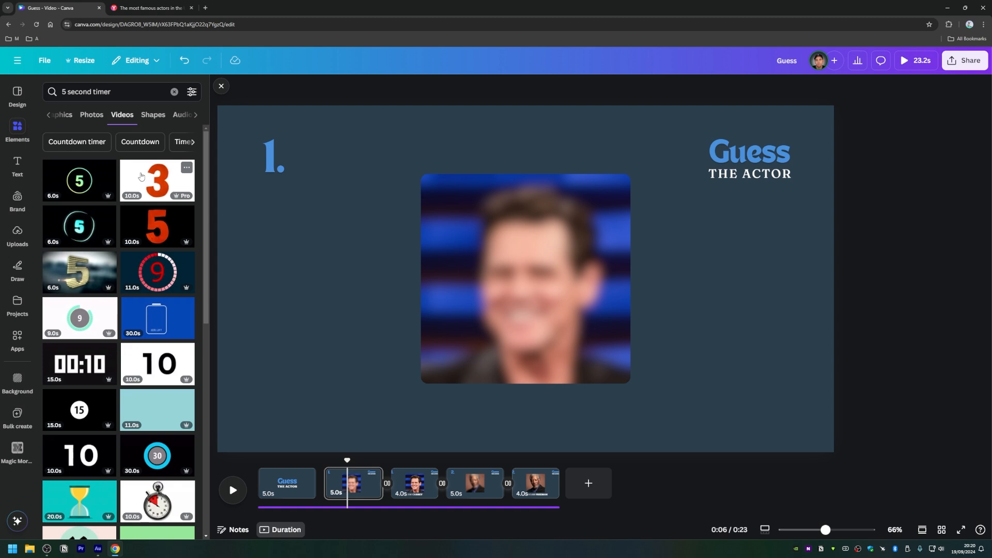
Step: Try the red circular countdown video on page 2 with its background removed, then delete it
click(155, 274)
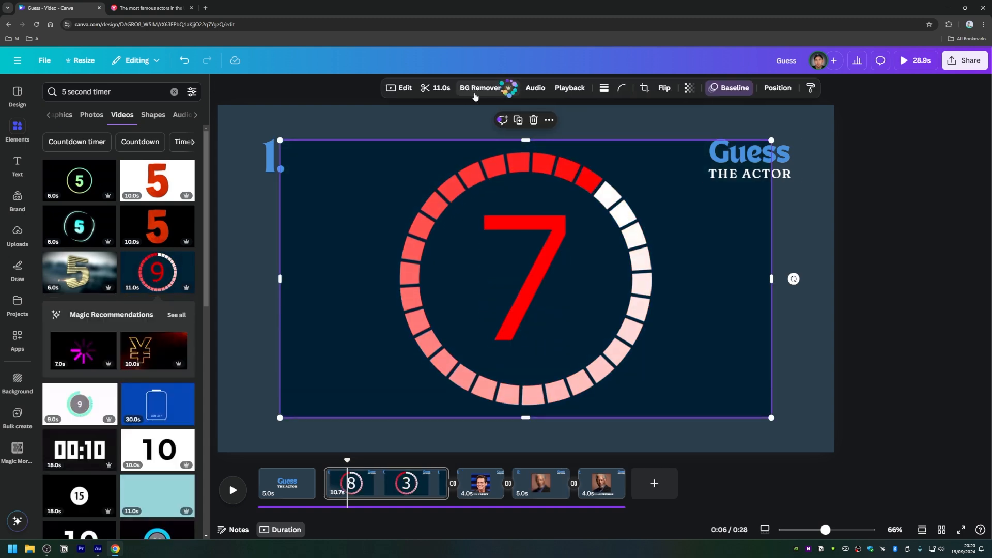
click(476, 92)
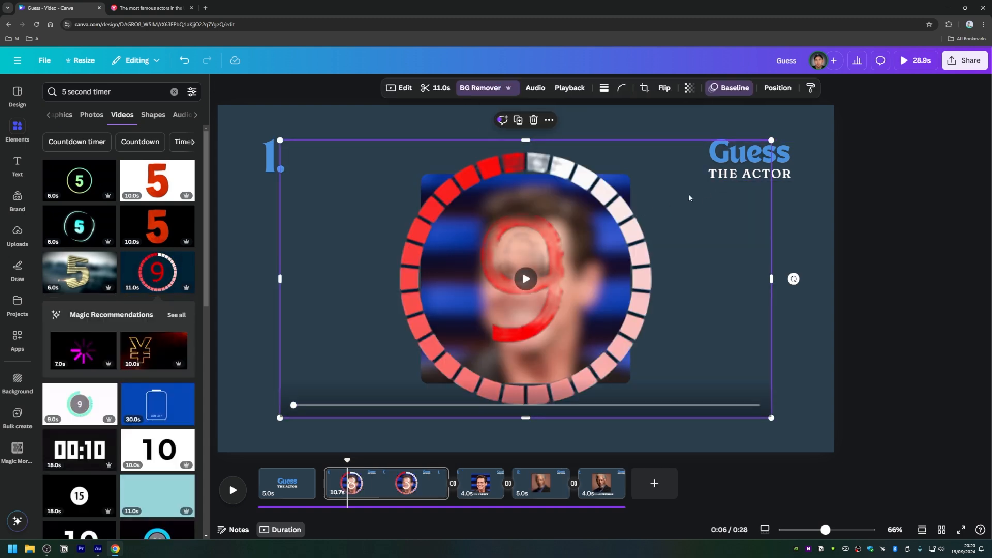
key(Delete)
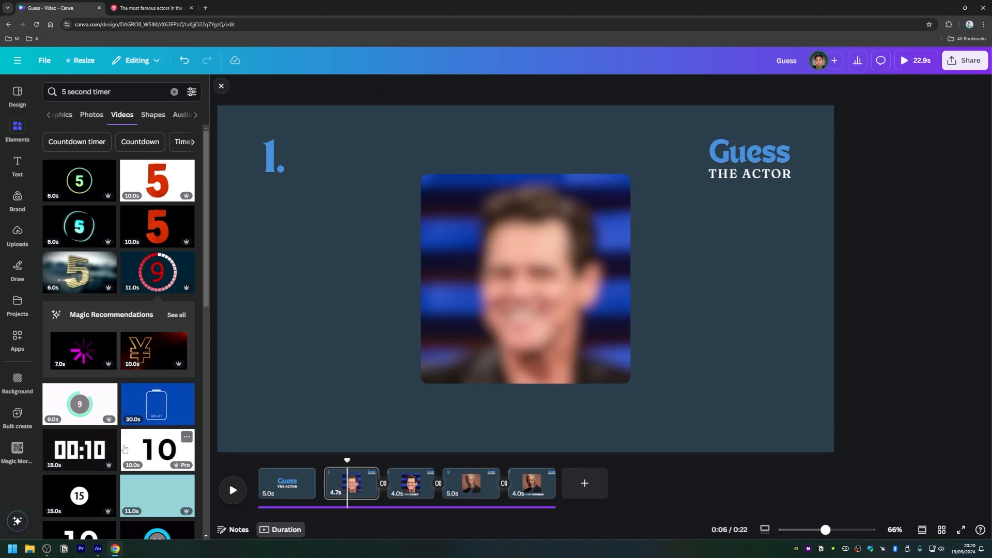
Step: Try the 00:10 digital countdown video on page 2 with its audio muted and background removed, then delete it
scroll(92, 441, down, 1)
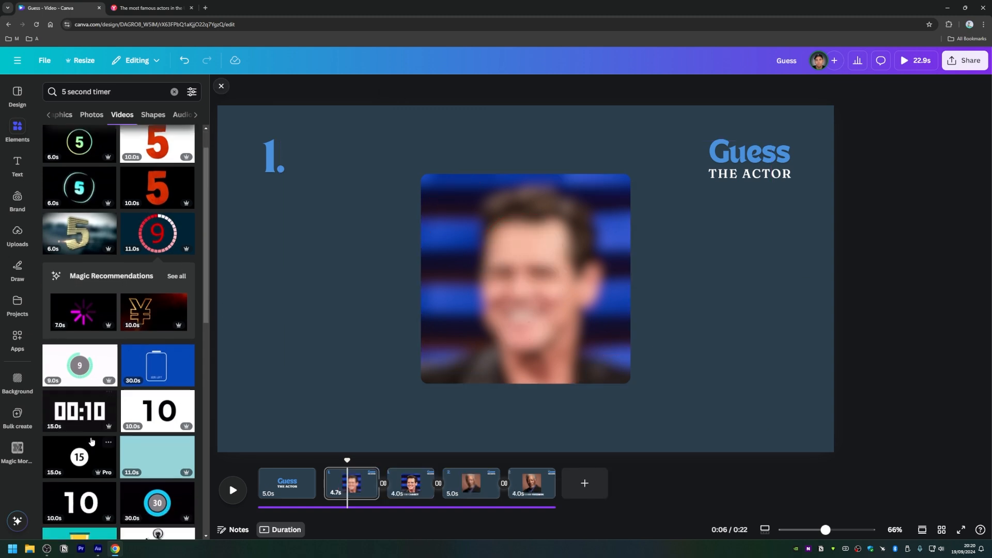
click(72, 416)
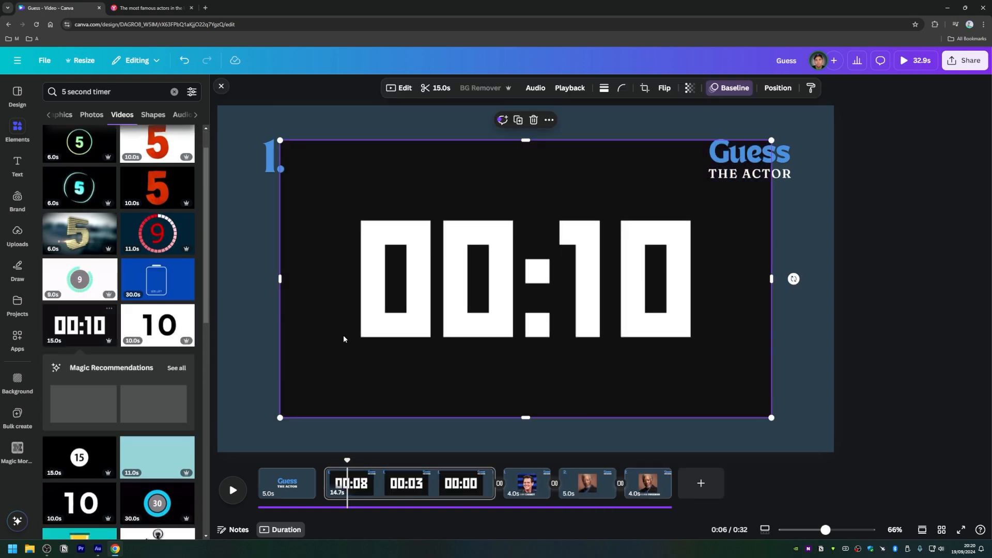
click(540, 92)
click(192, 127)
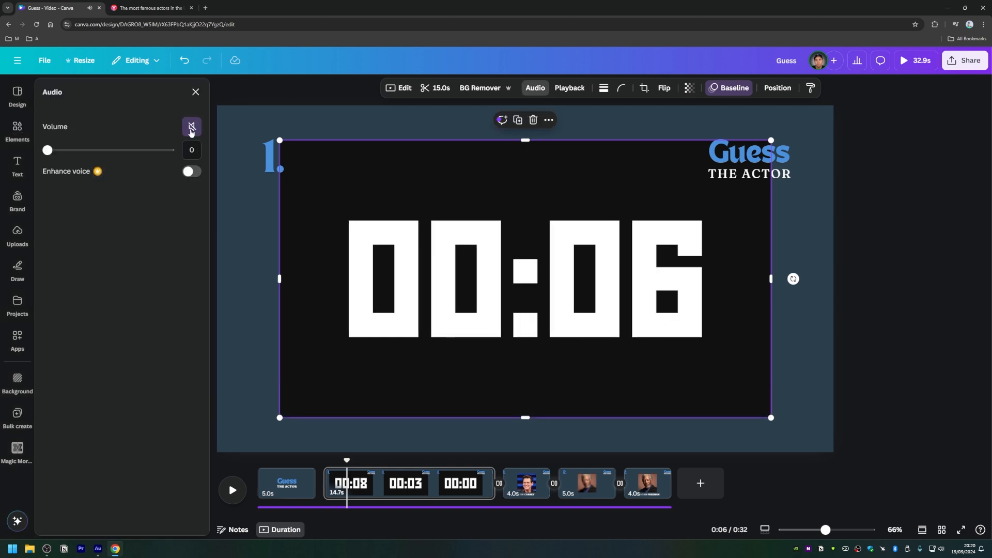
click(479, 95)
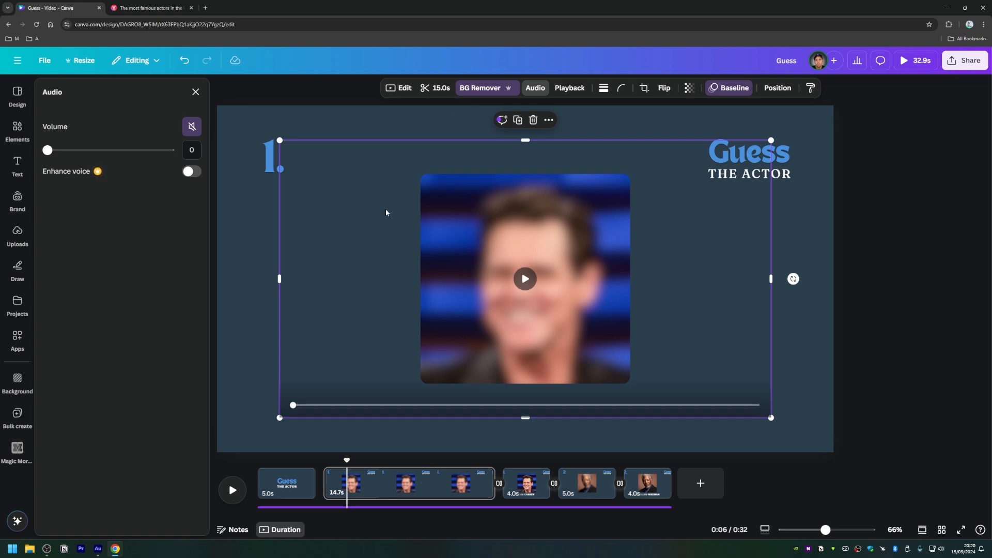
click(366, 118)
click(376, 222)
click(525, 279)
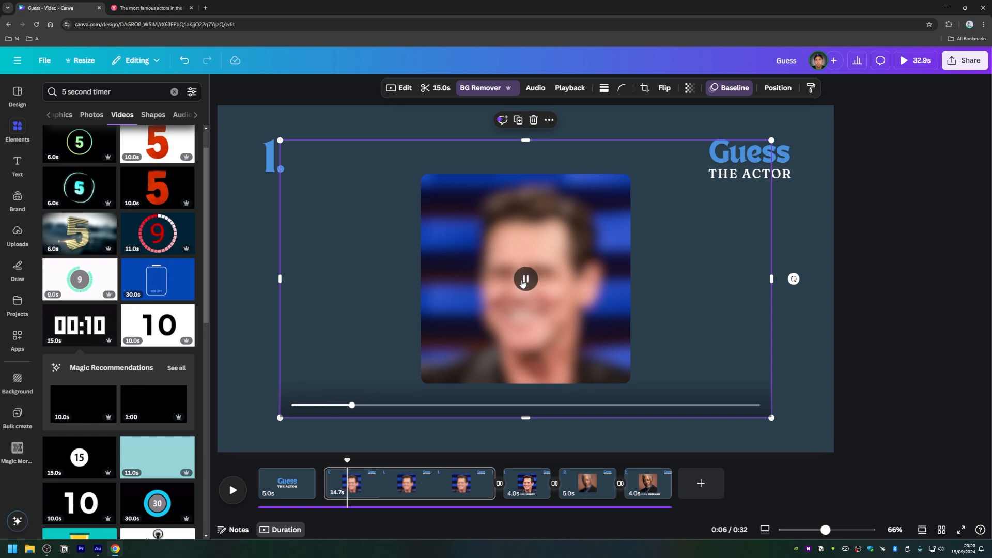
click(524, 280)
key(Delete)
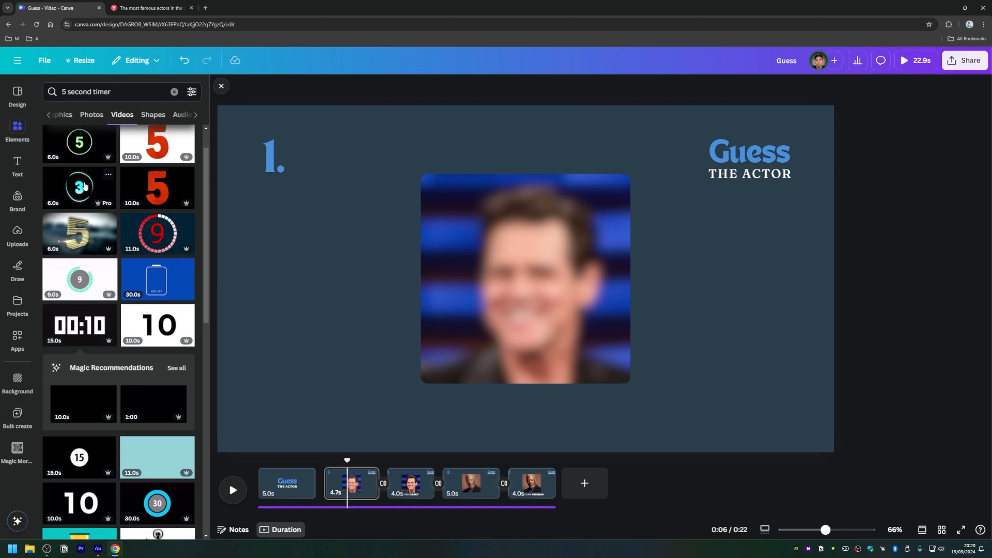
Step: Insert the 20.0s hourglass video from the timer results on page 2
scroll(74, 273, down, 2)
scroll(74, 273, down, 2)
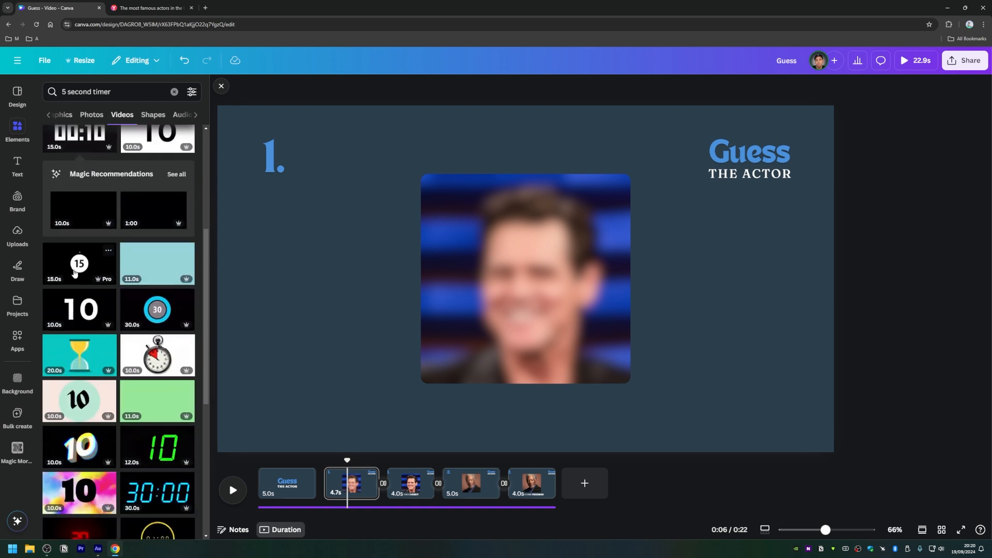
click(73, 361)
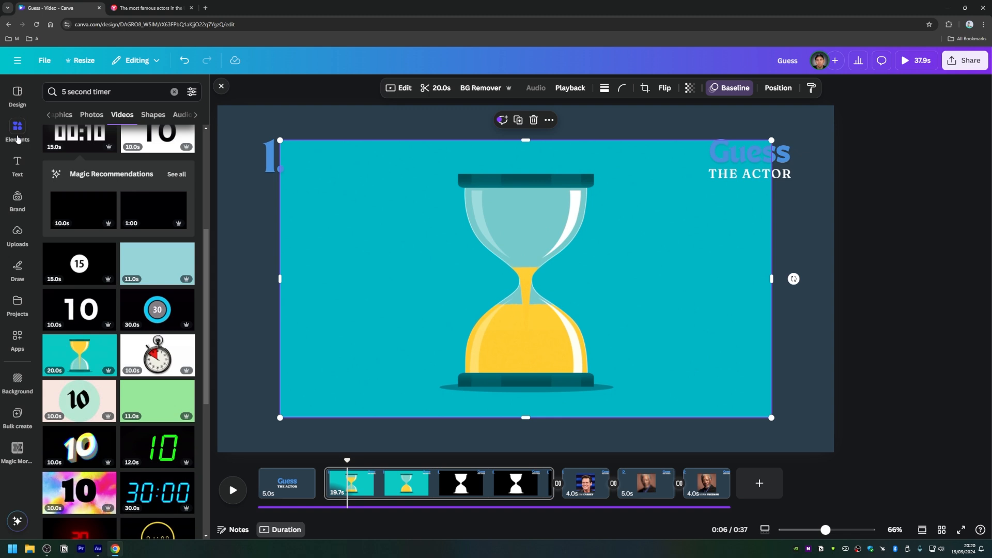
Step: Add a circular frame, fill it with the hourglass video and place it small in the page's lower-left corner
click(174, 92)
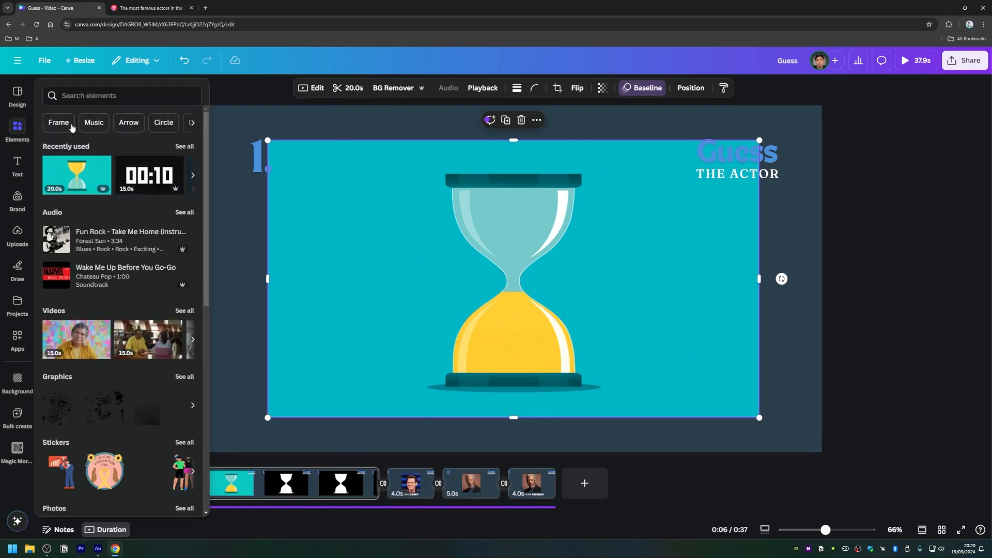
click(59, 123)
click(144, 262)
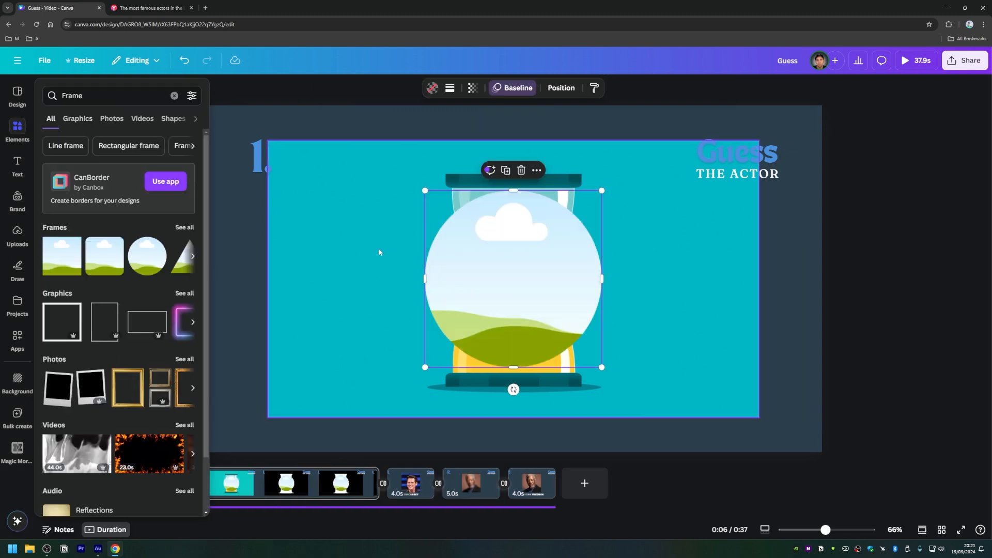
drag(313, 215, 254, 315)
drag(413, 222, 311, 345)
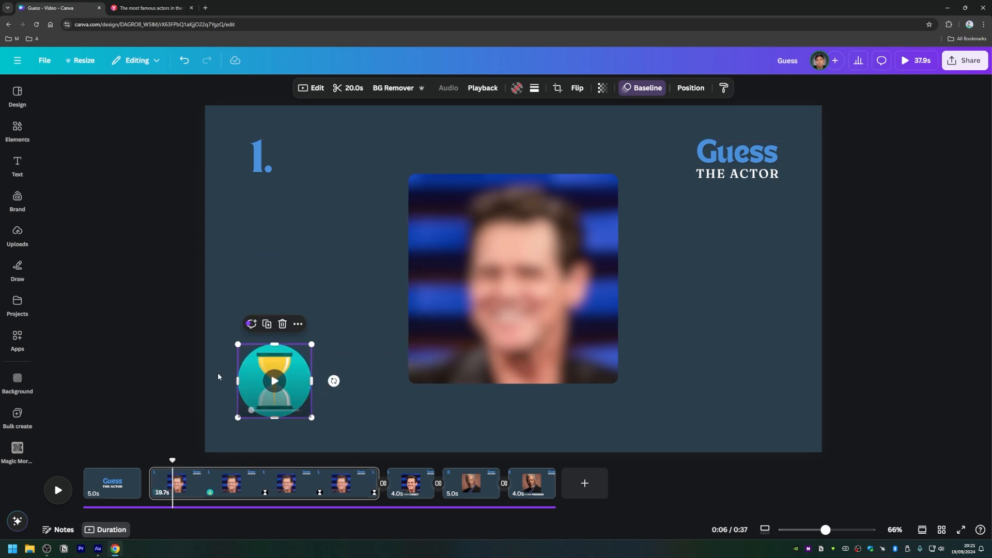
Step: Trim page 2 to 5.0 s and nudge the round hourglass timer slightly sideways
click(162, 388)
drag(370, 482, 203, 491)
click(146, 396)
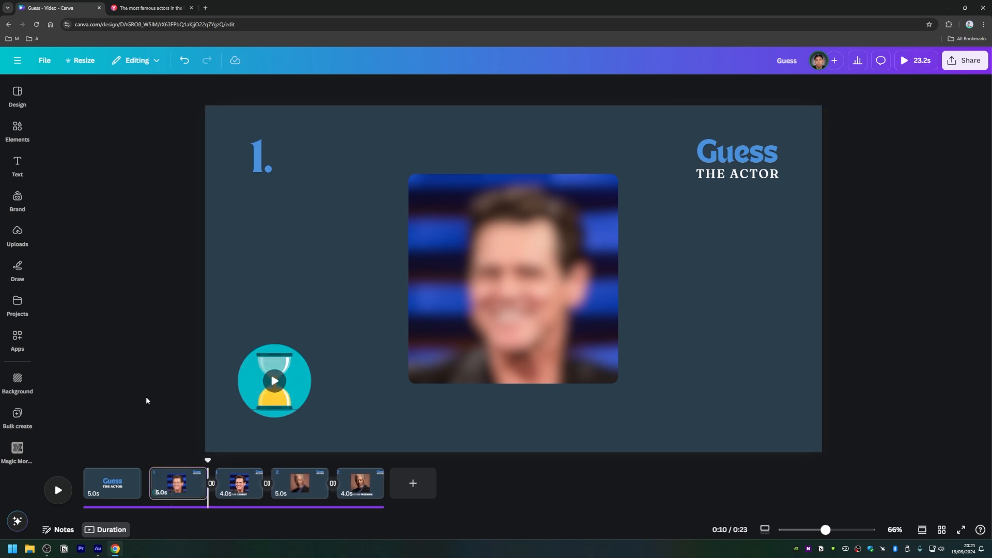
mouse_move(257, 392)
drag(257, 392, 257, 388)
click(148, 367)
Step: Copy the round hourglass timer from page 2 to the same place on page 4
click(261, 393)
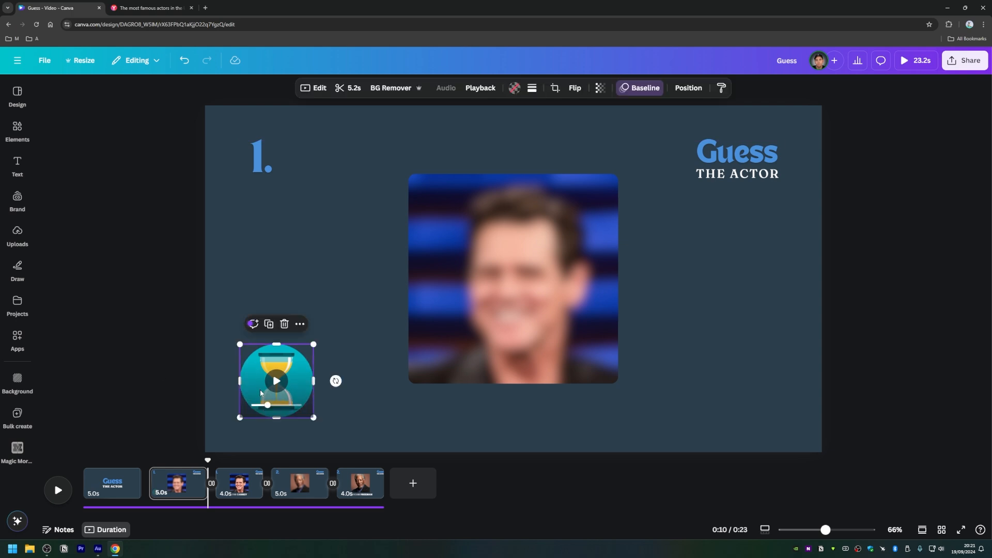
click(289, 491)
key(ctrl+v)
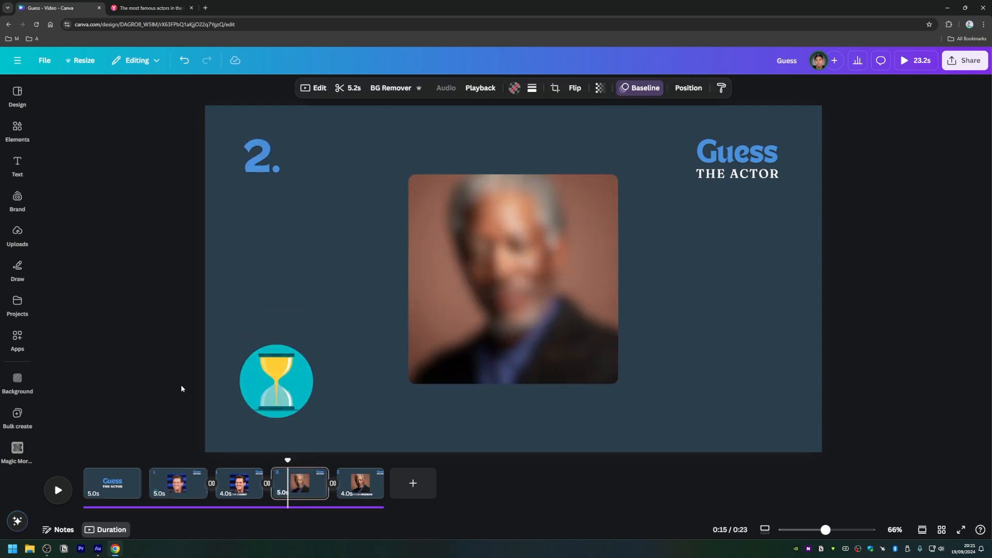
click(177, 404)
Step: Preview the video from the title page with the sound muted, then leave the preview
click(116, 489)
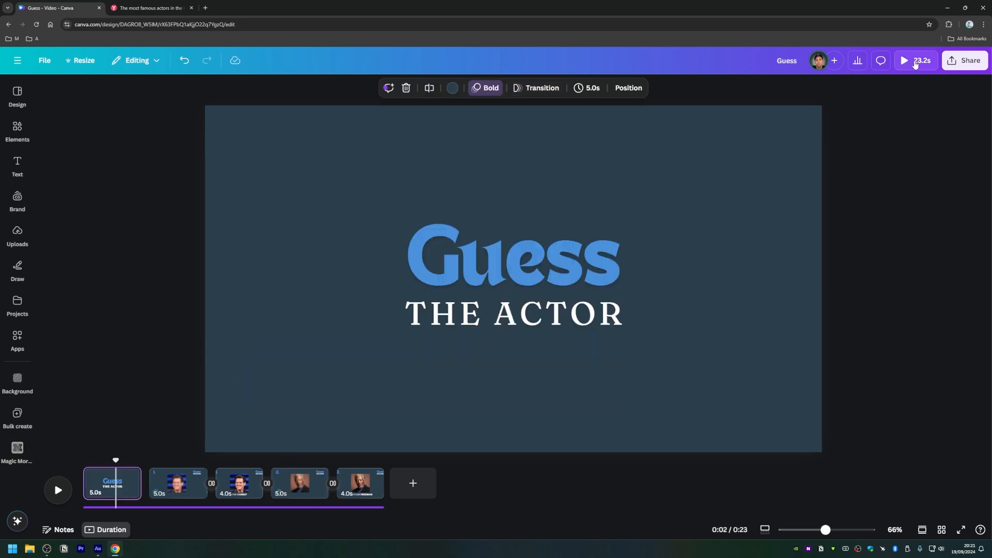
click(915, 63)
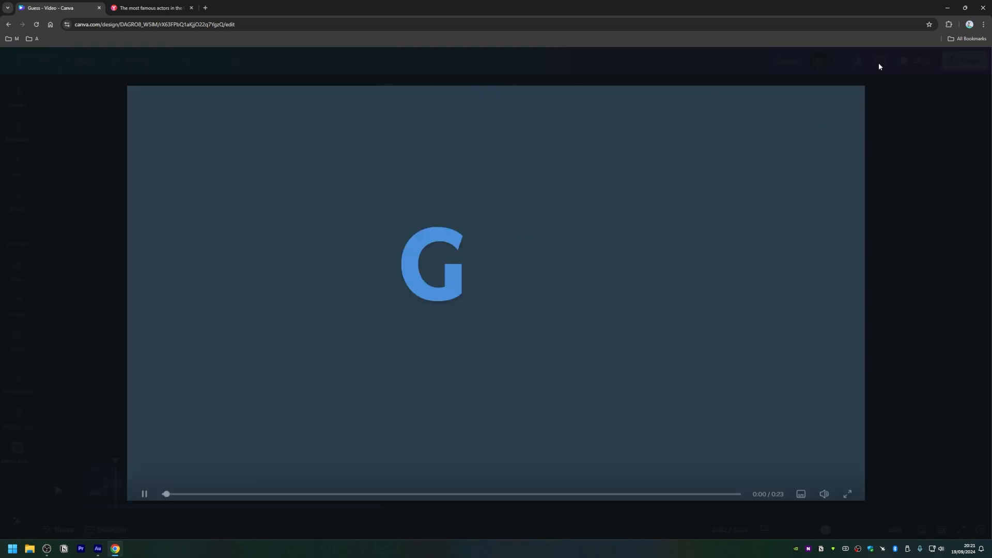
click(824, 488)
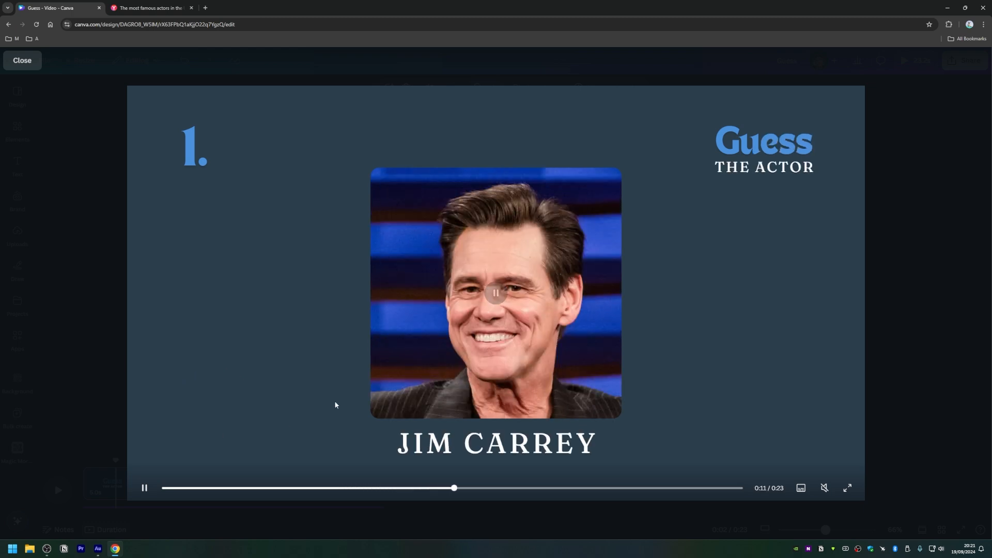
key(Escape)
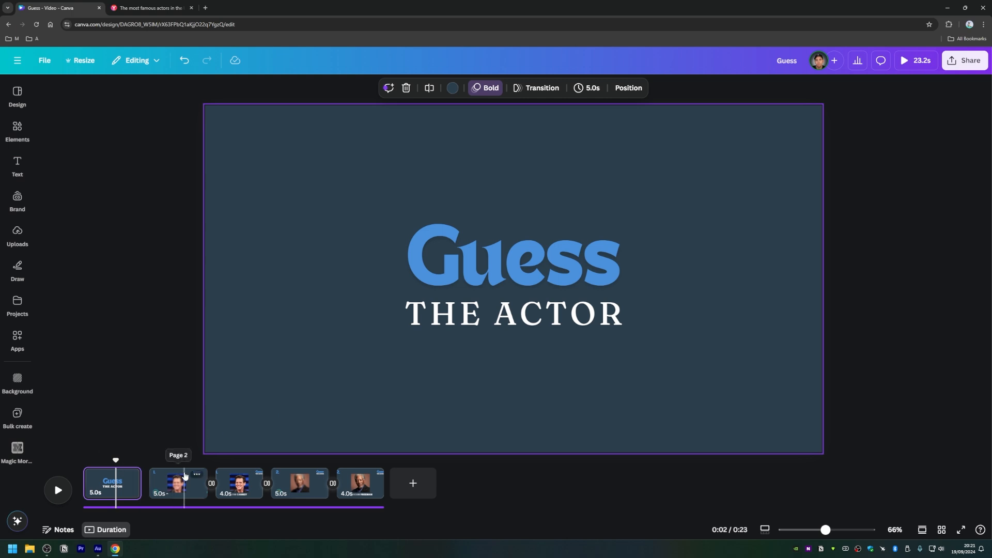
Step: Replace the "Frame" element search with "5 second timer" and show all matching videos
click(17, 200)
click(18, 139)
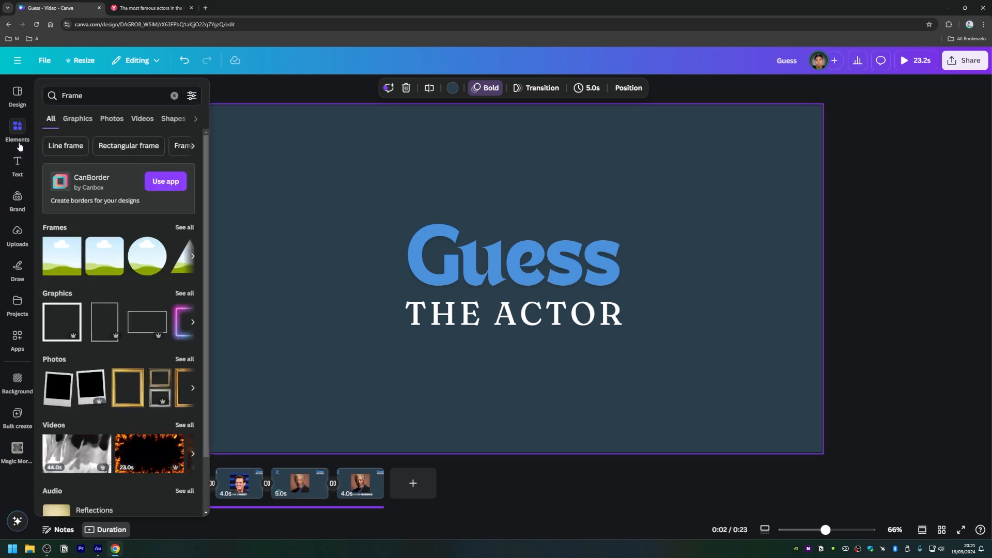
click(108, 96)
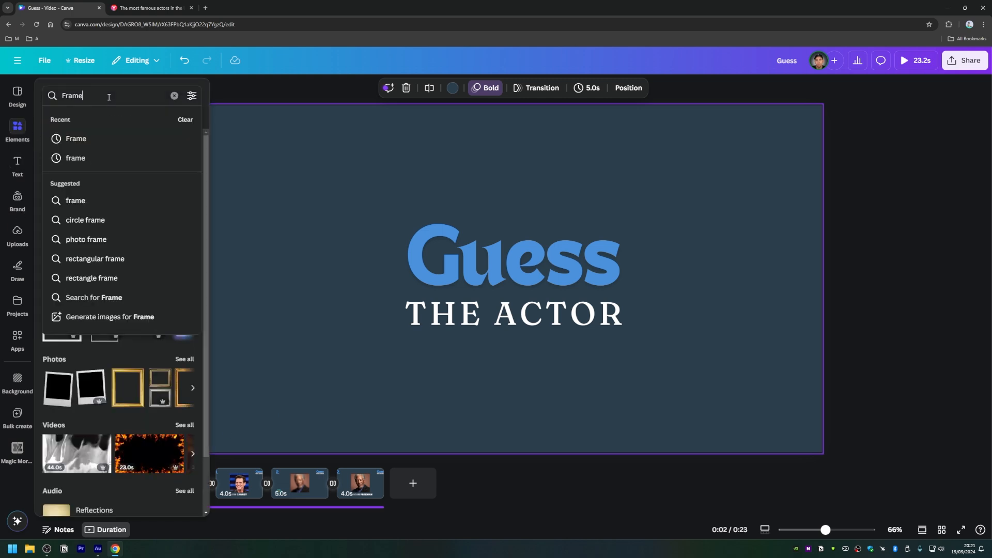
click(175, 96)
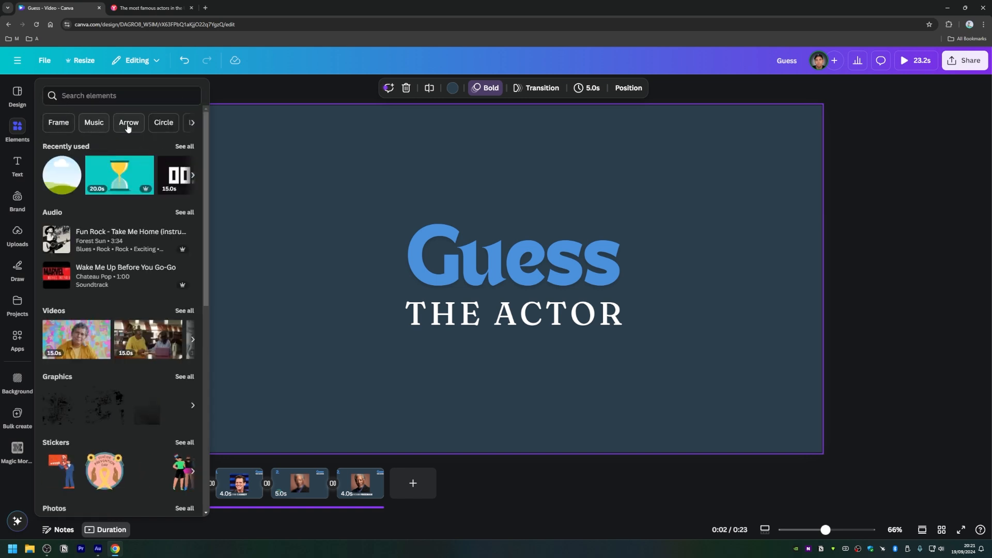
click(84, 91)
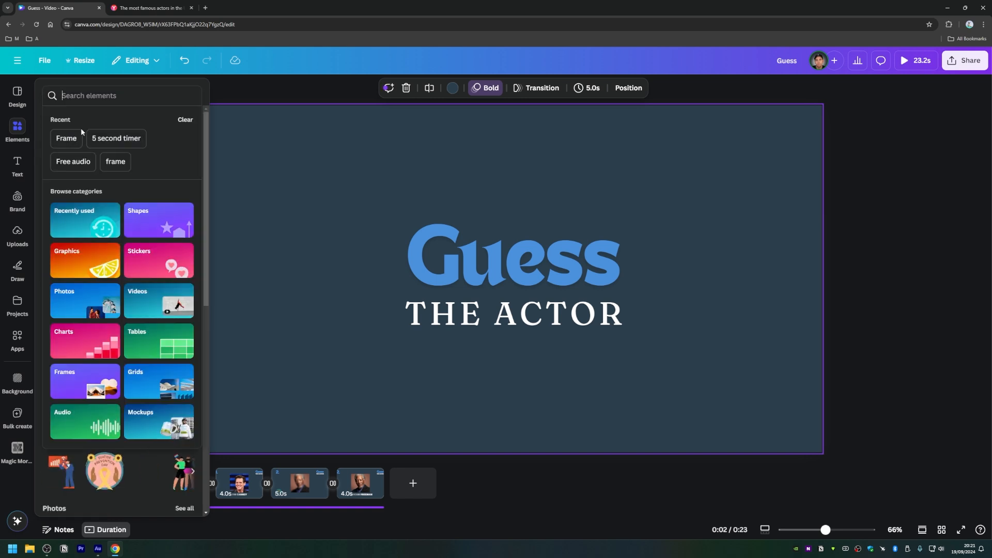
click(129, 138)
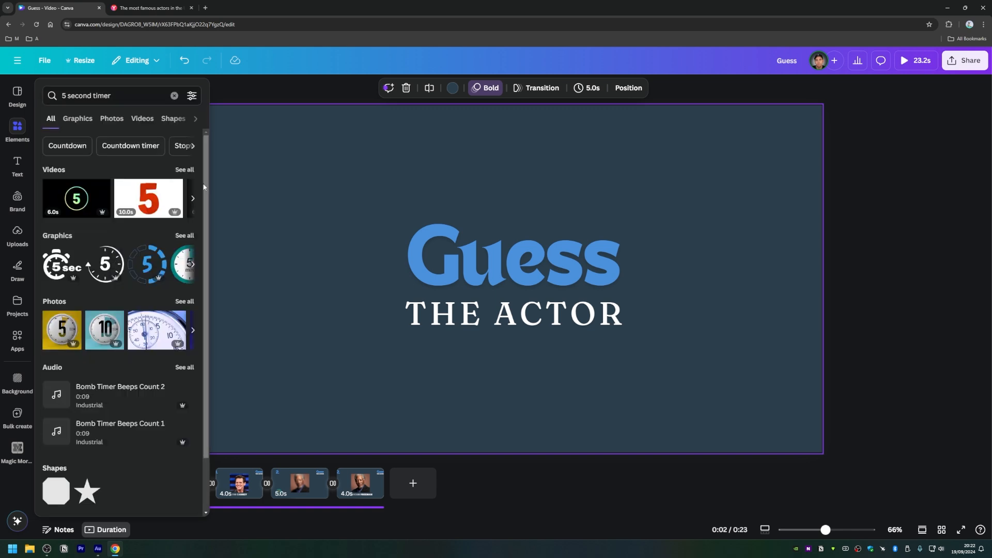
click(182, 170)
mouse_move(143, 187)
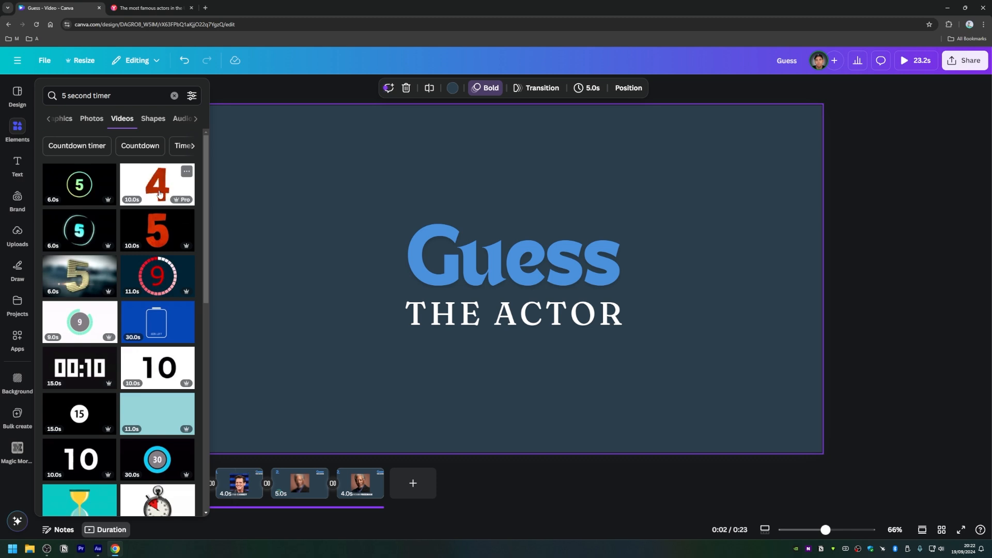
Step: Replace the hourglass in page 2's circular frame with the 10.0 s red-number countdown video on a white background
click(234, 483)
click(166, 486)
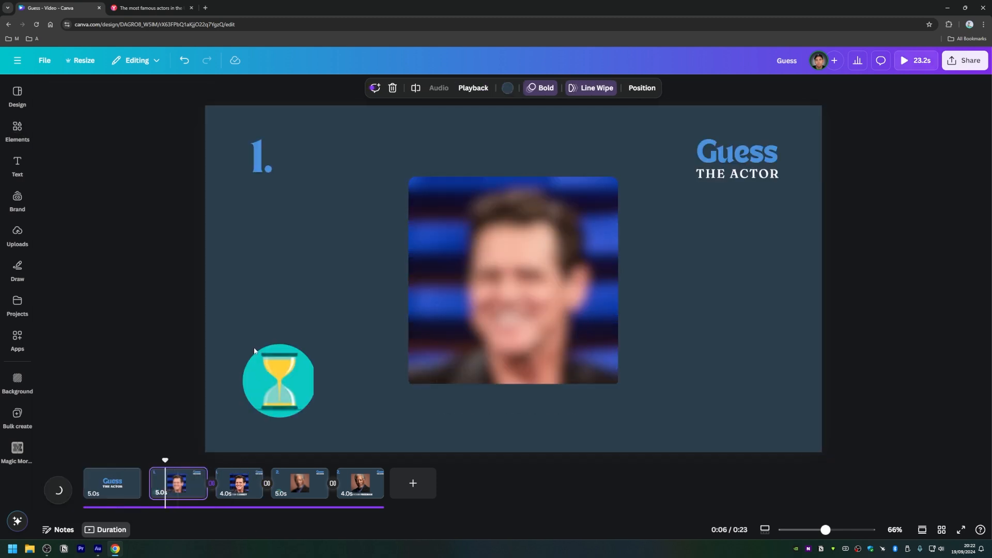
click(261, 371)
click(17, 132)
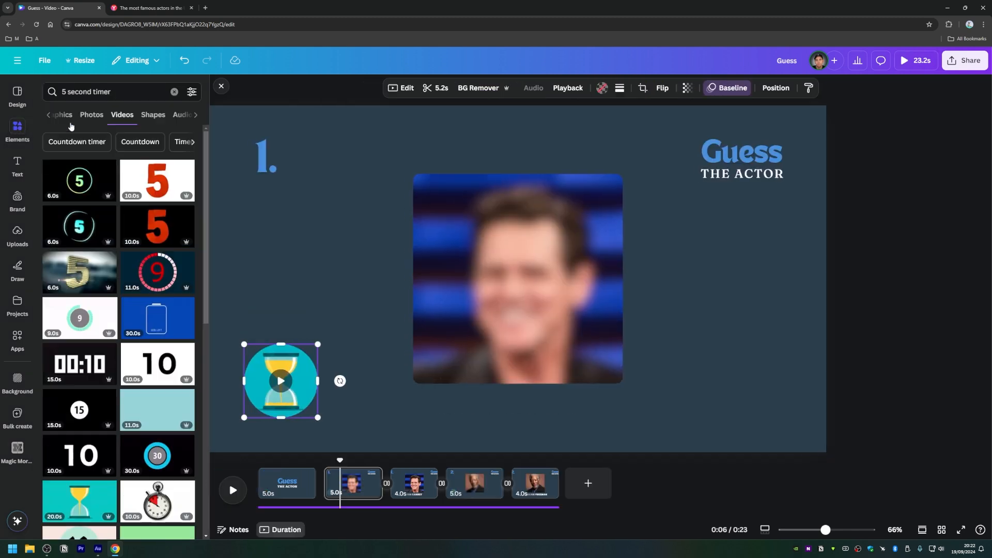
drag(155, 177, 281, 381)
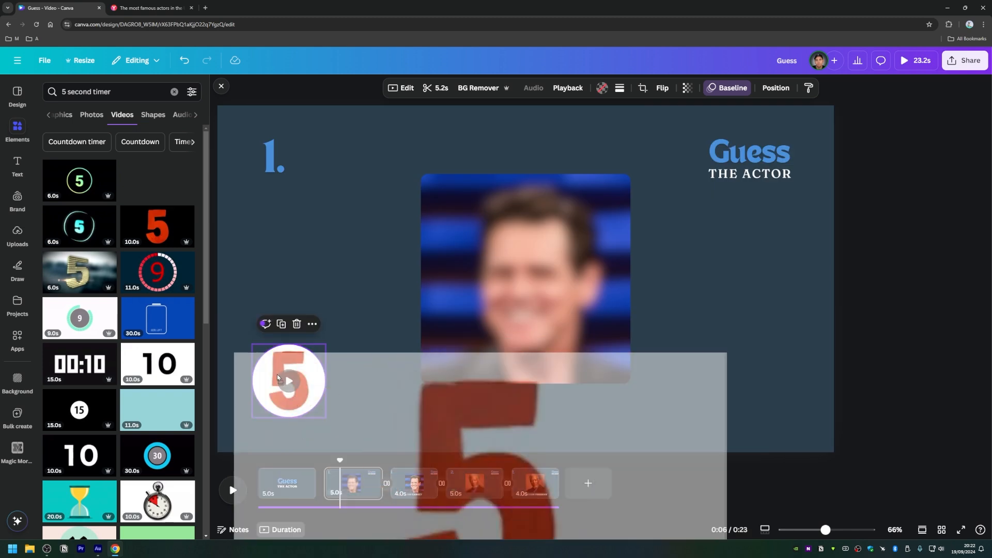
click(304, 283)
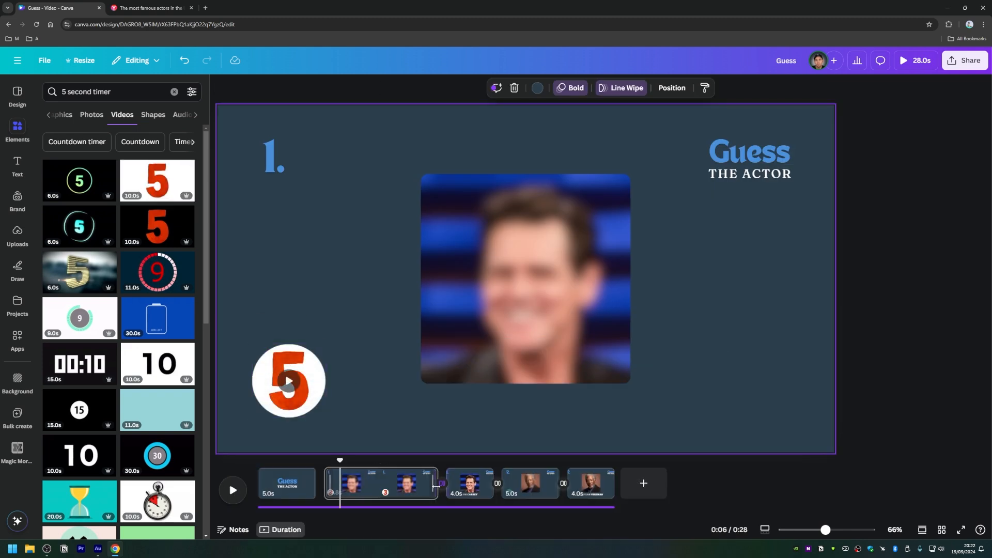
Step: Trim page 2 to 5.0 s and check the countdown timer in its circular frame
drag(436, 486, 378, 491)
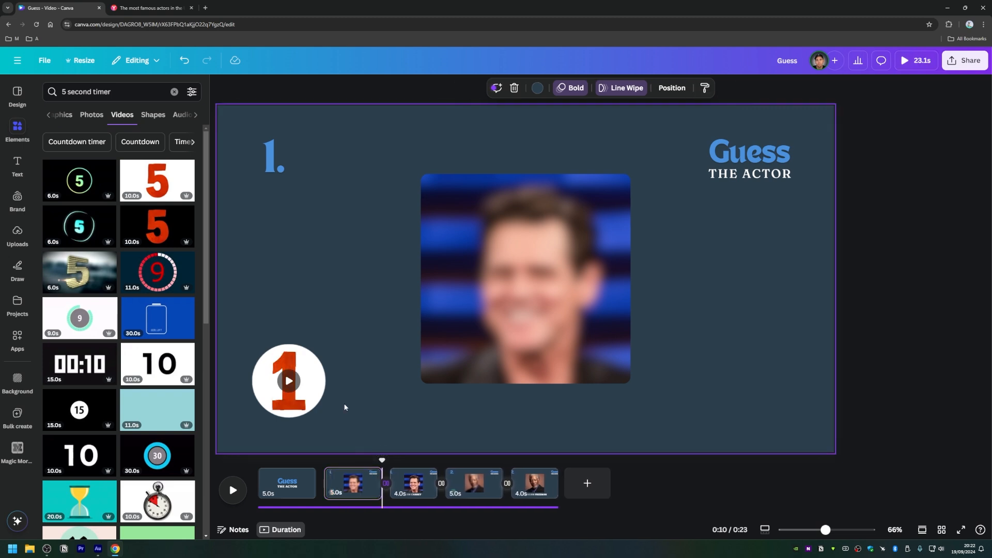
click(247, 457)
click(294, 381)
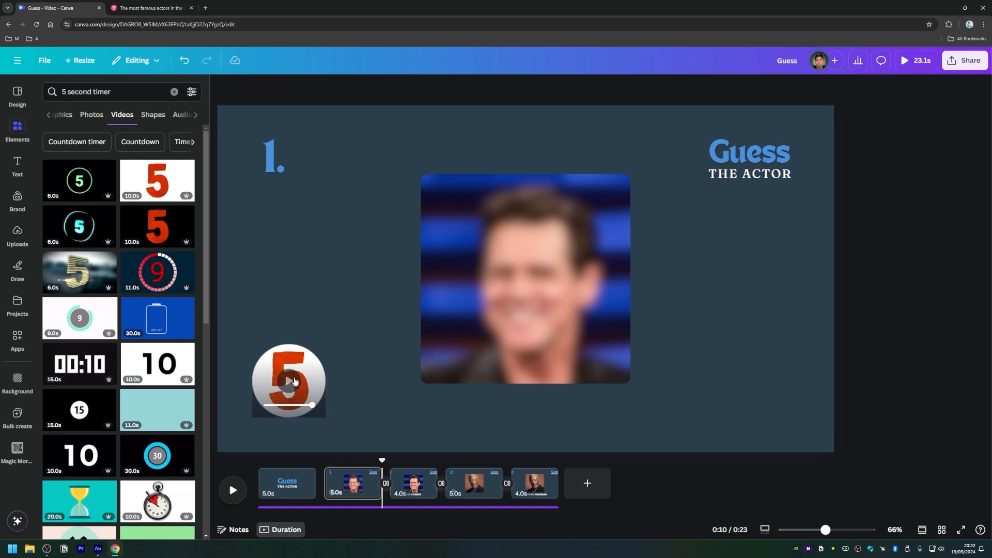
click(292, 382)
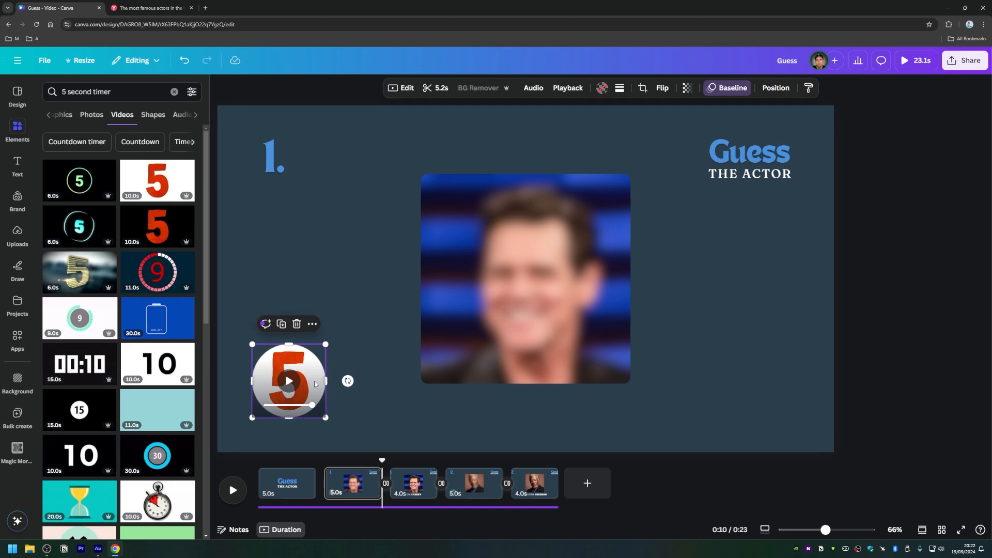
click(355, 407)
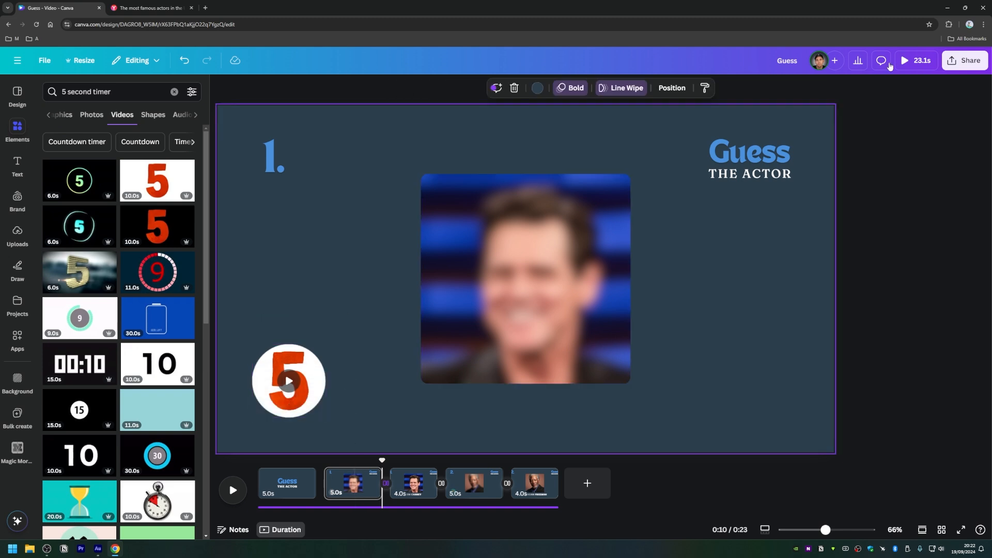
Step: Preview the video with the sound muted to check page 2's countdown, and leave the preview
click(916, 60)
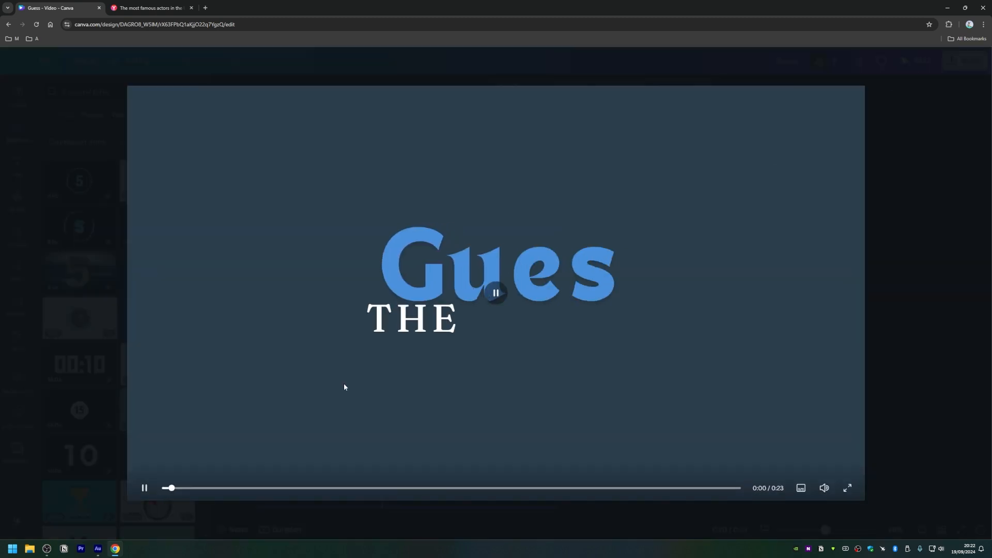
click(825, 488)
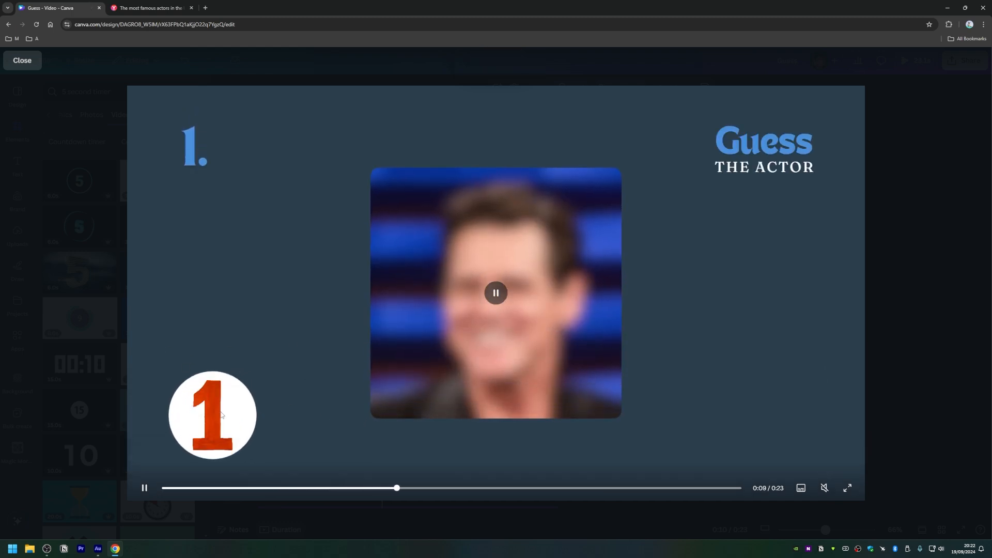
click(936, 152)
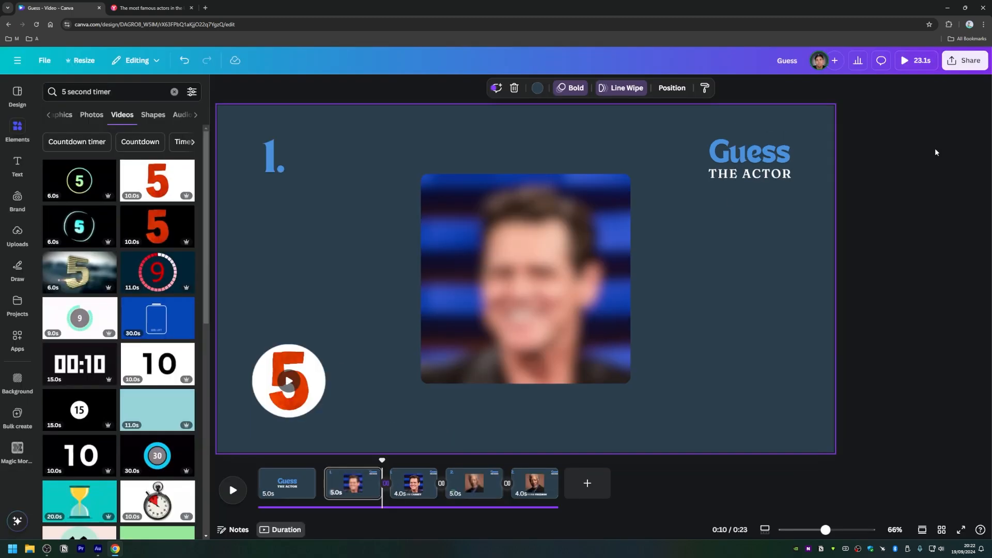
Step: Shorten page 2 to 4.9 s by trimming its end
mouse_move(378, 486)
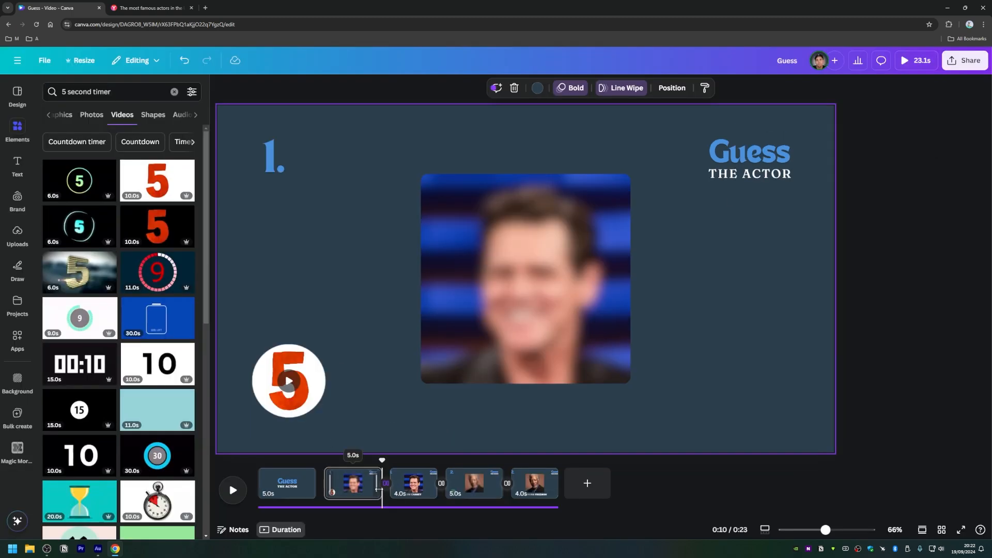
drag(379, 489, 376, 490)
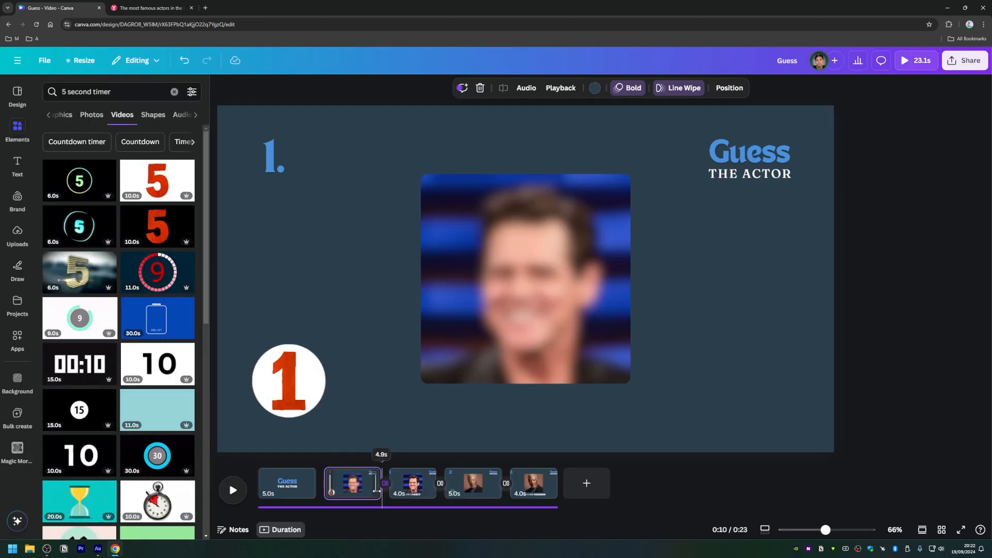
click(305, 387)
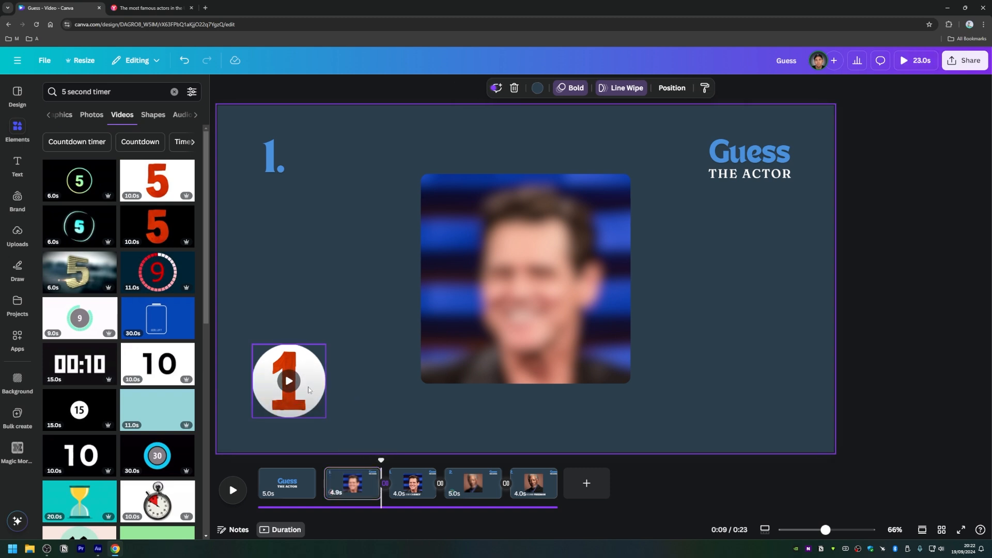
Step: Change the round countdown timer's animation on page 2 to Fade, after trying Rise
click(306, 390)
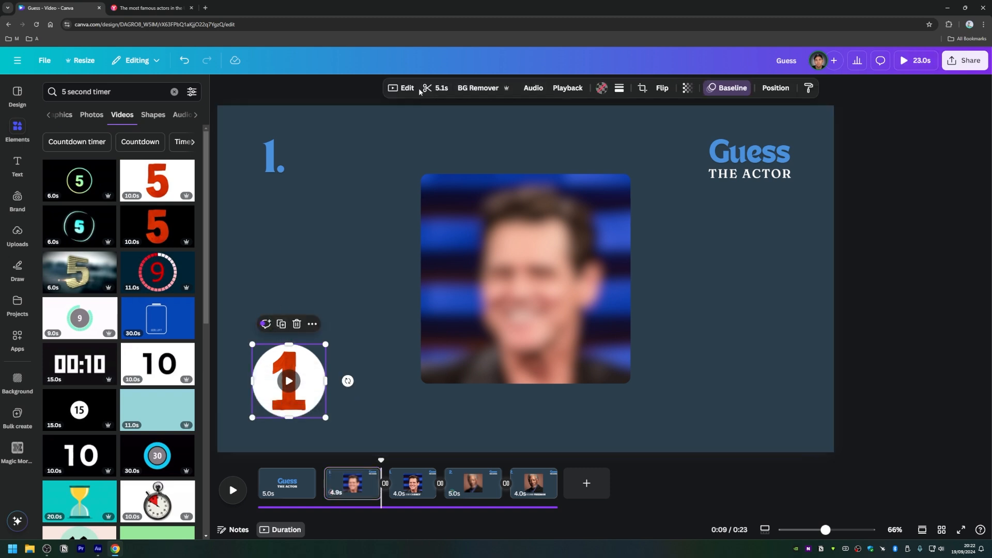
click(726, 88)
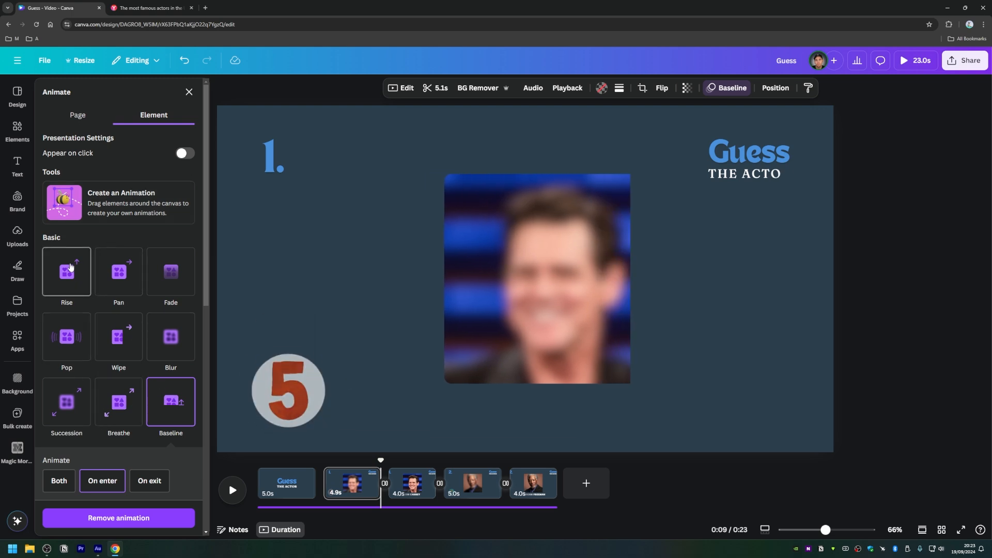
click(70, 273)
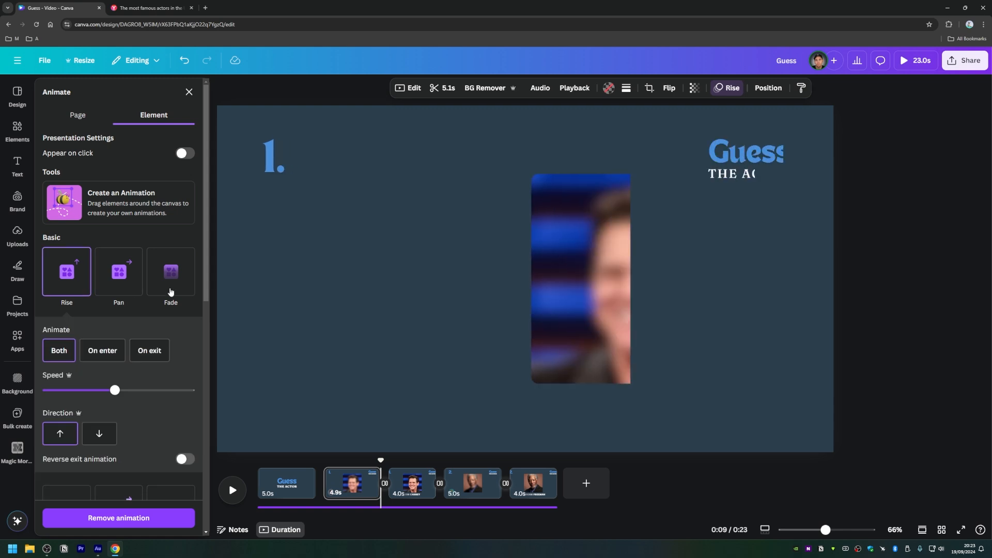
click(187, 288)
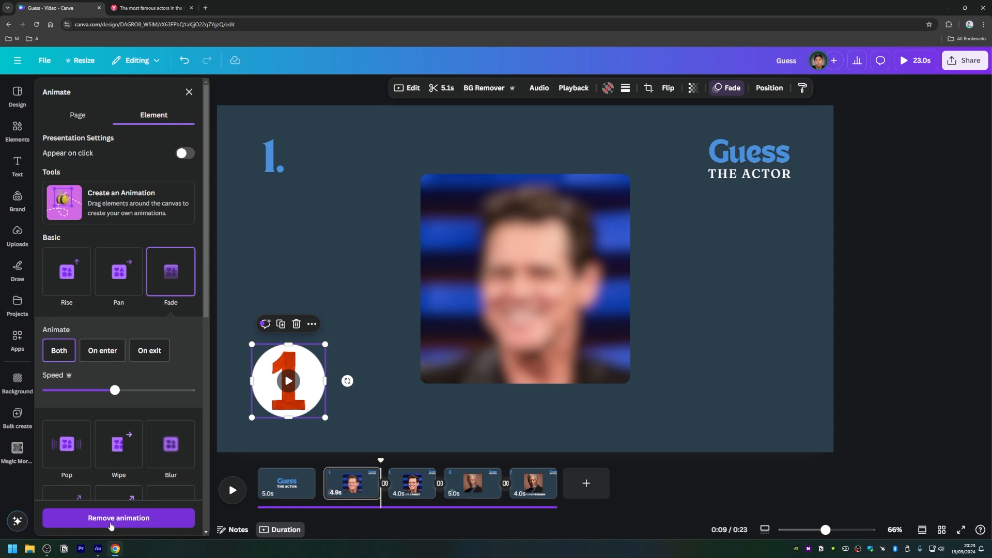
click(303, 259)
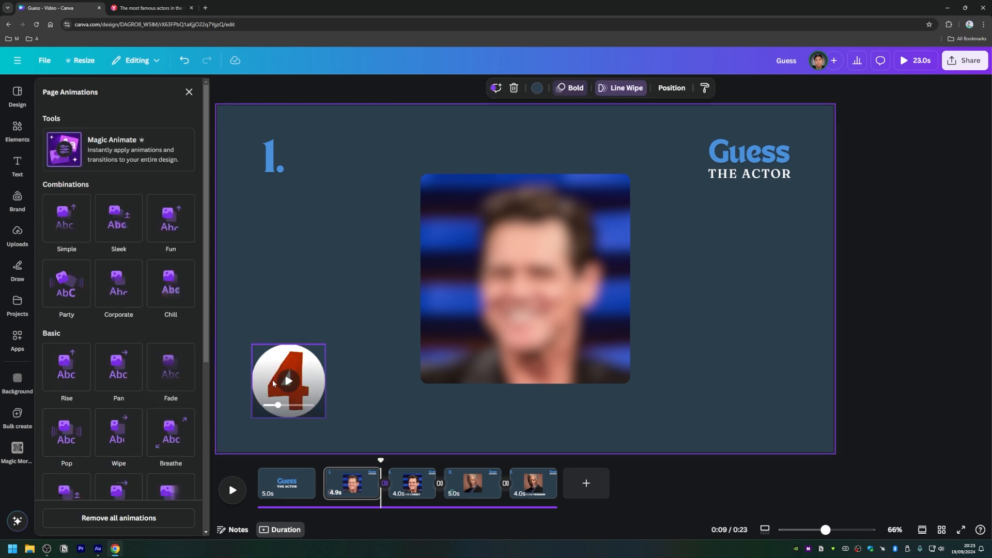
Step: Copy the round countdown timer from page 2 to page 4, replacing the hourglass timer and its circular frame there
click(274, 382)
click(462, 483)
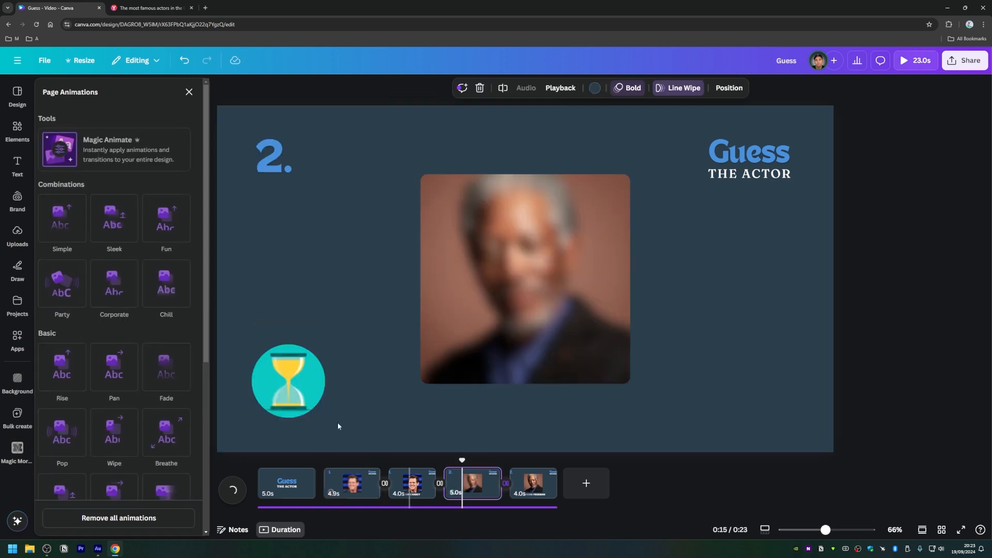
click(286, 393)
key(Delete)
key(Delete)
click(289, 377)
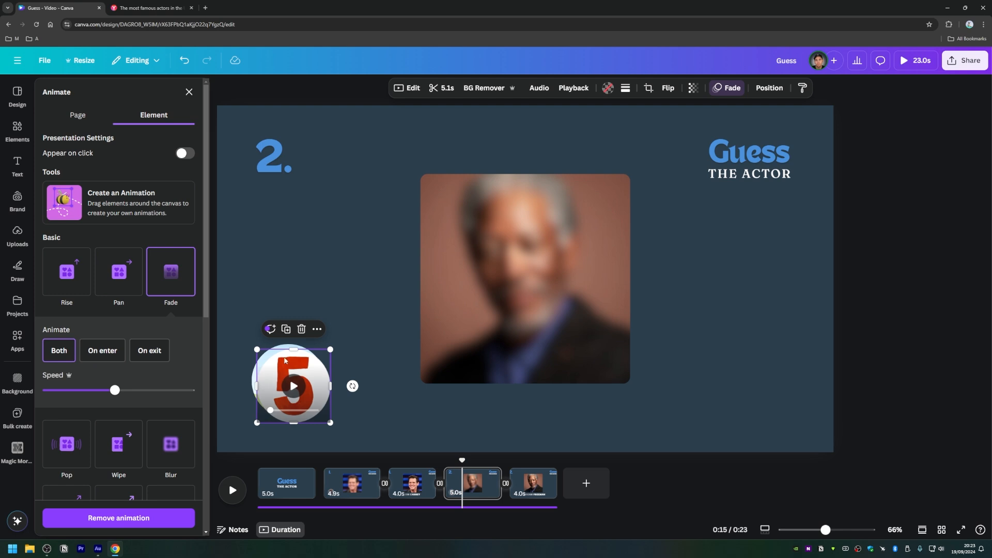
key(Delete)
key(Delete)
key(ctrl+z)
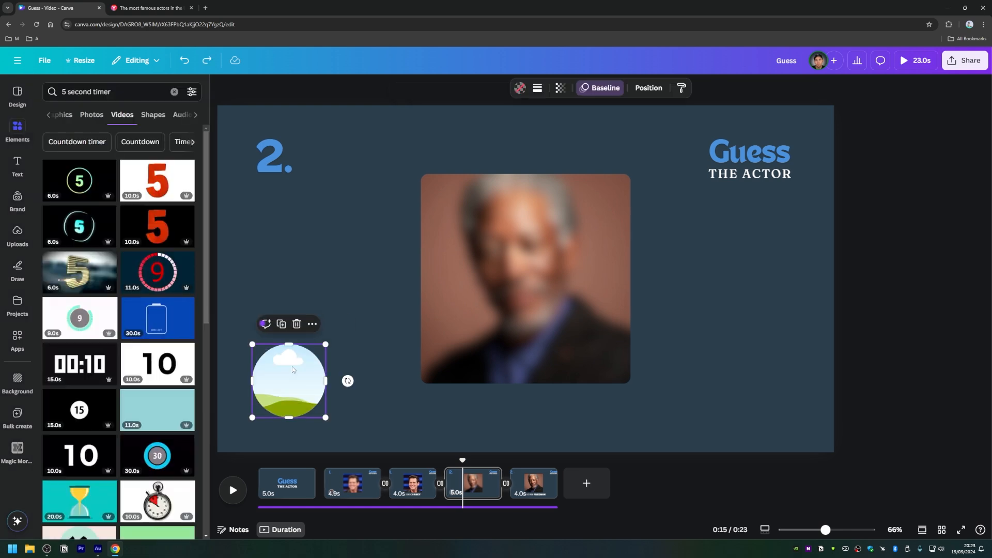
key(Delete)
key(ctrl+v)
click(345, 407)
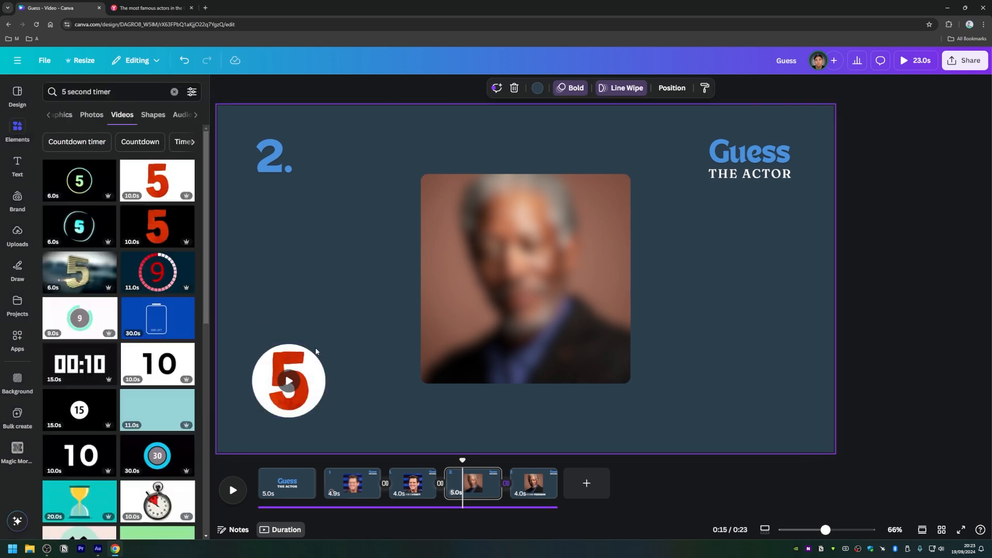
Step: Preview the whole video from the title page with sound, then leave the preview
click(219, 86)
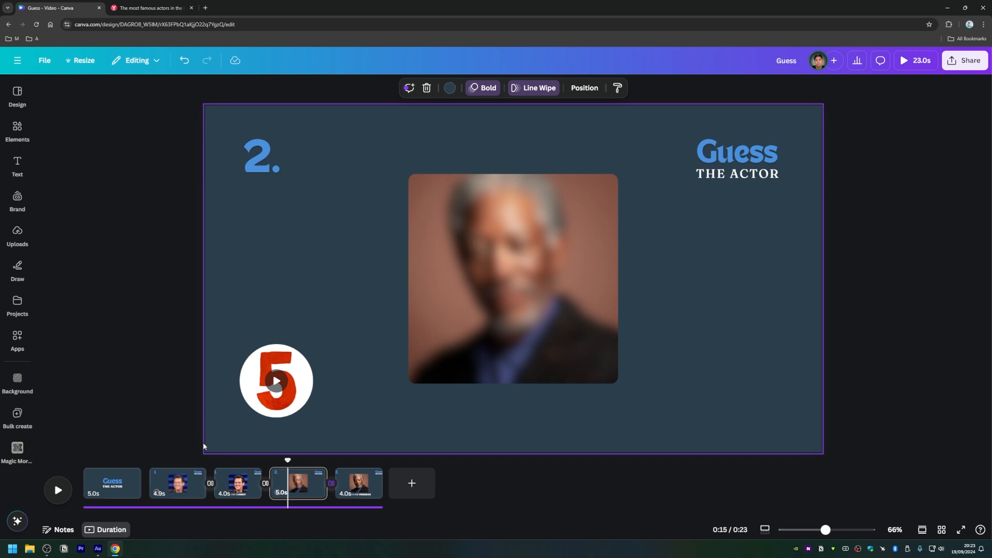
drag(286, 461, 124, 460)
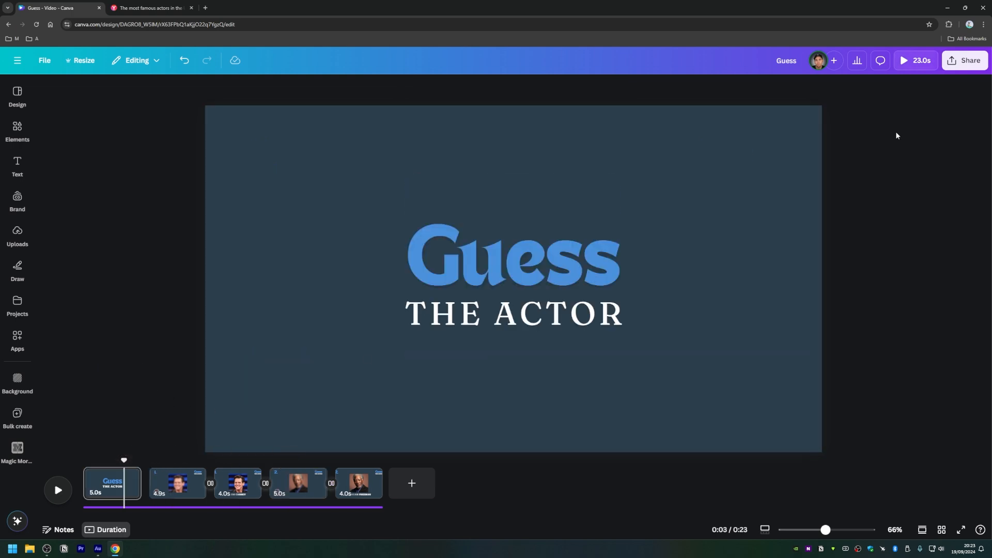
click(923, 63)
click(827, 470)
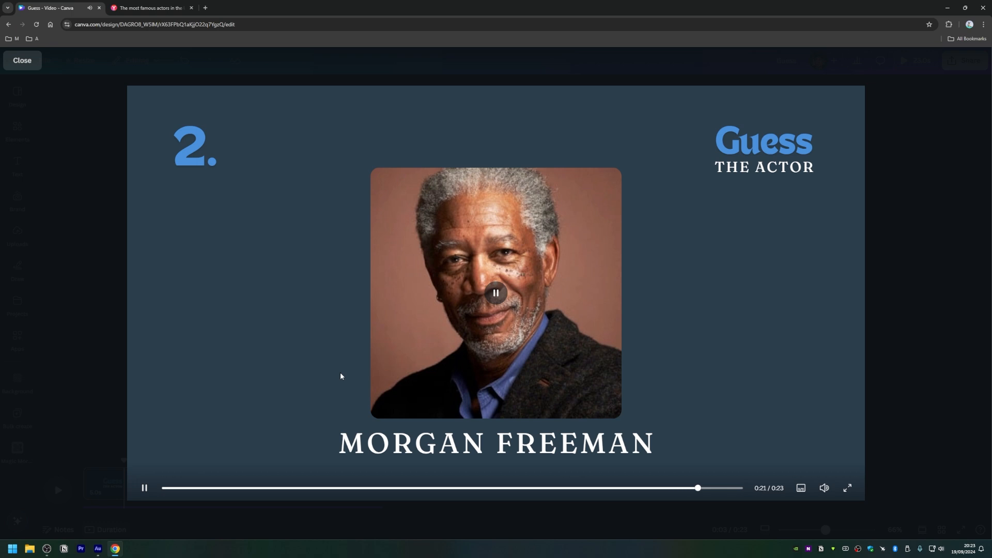
key(Escape)
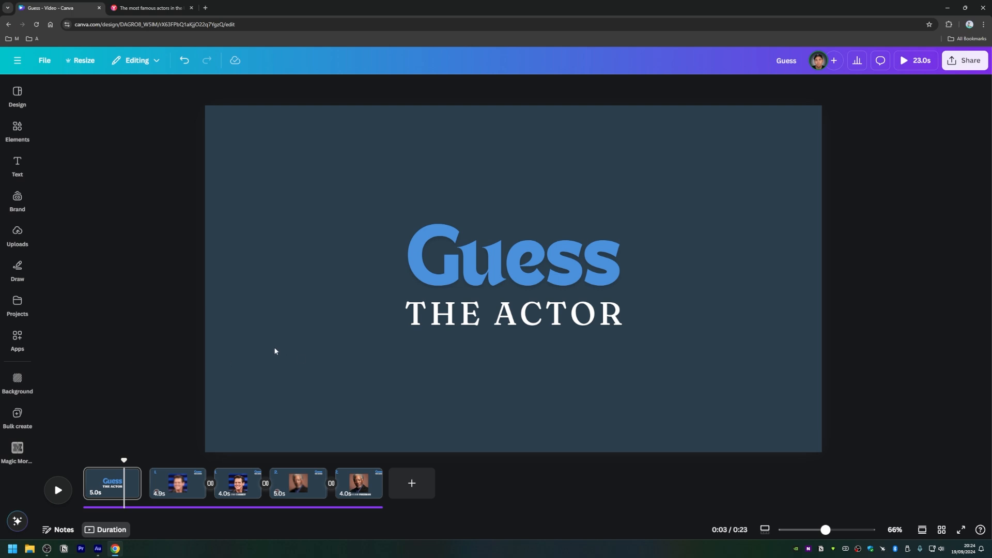
Step: Review the download settings for exporting all pages as a 1080p MP4 video, and close them without downloading
click(962, 60)
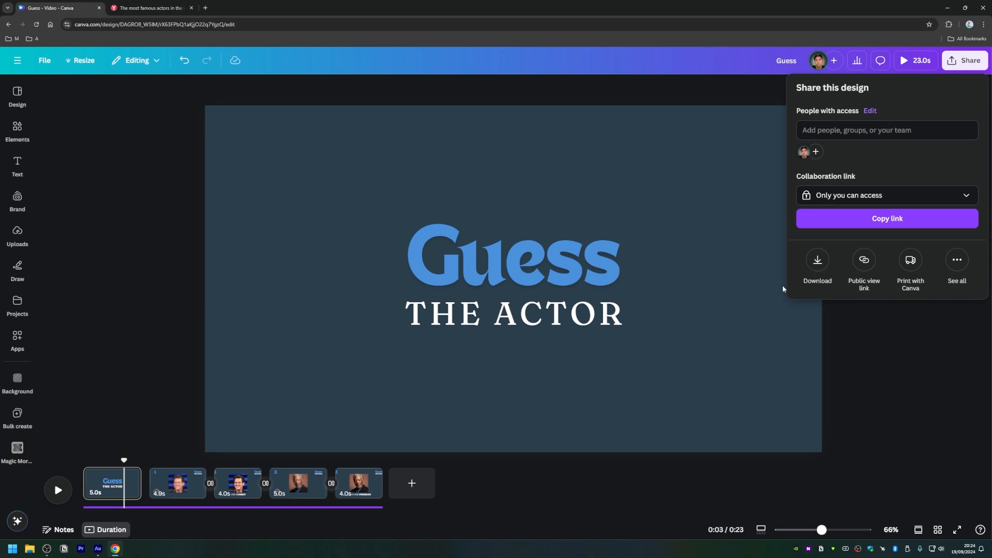
click(817, 261)
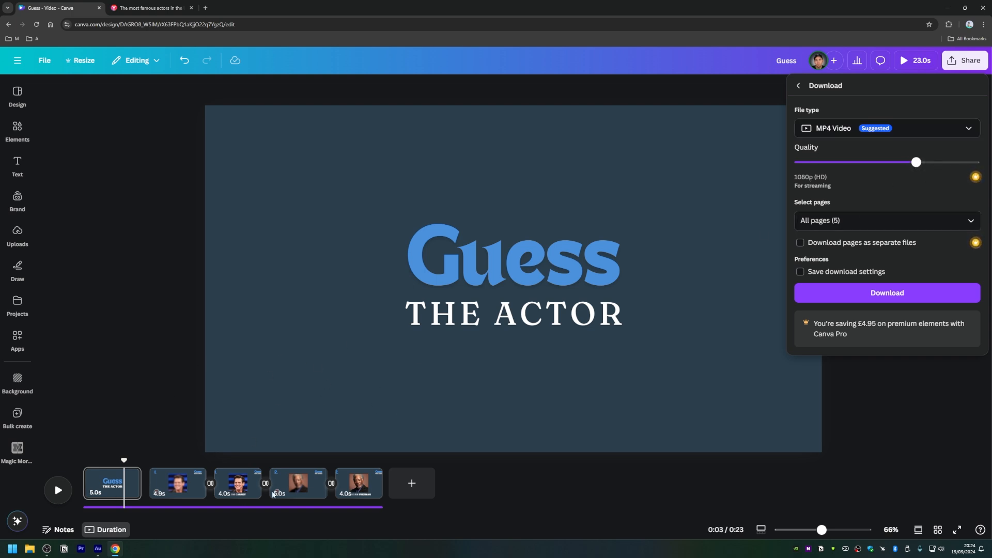
click(800, 273)
click(158, 154)
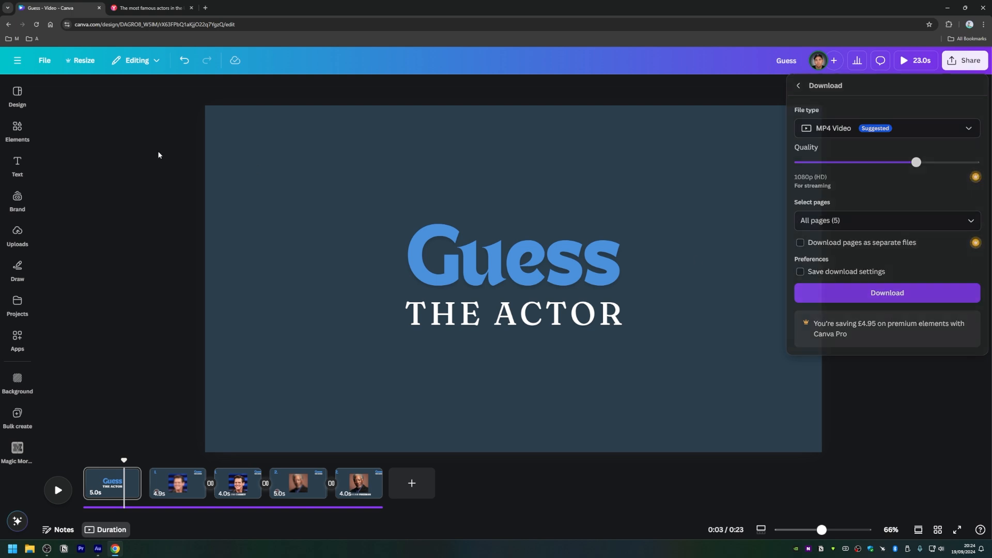